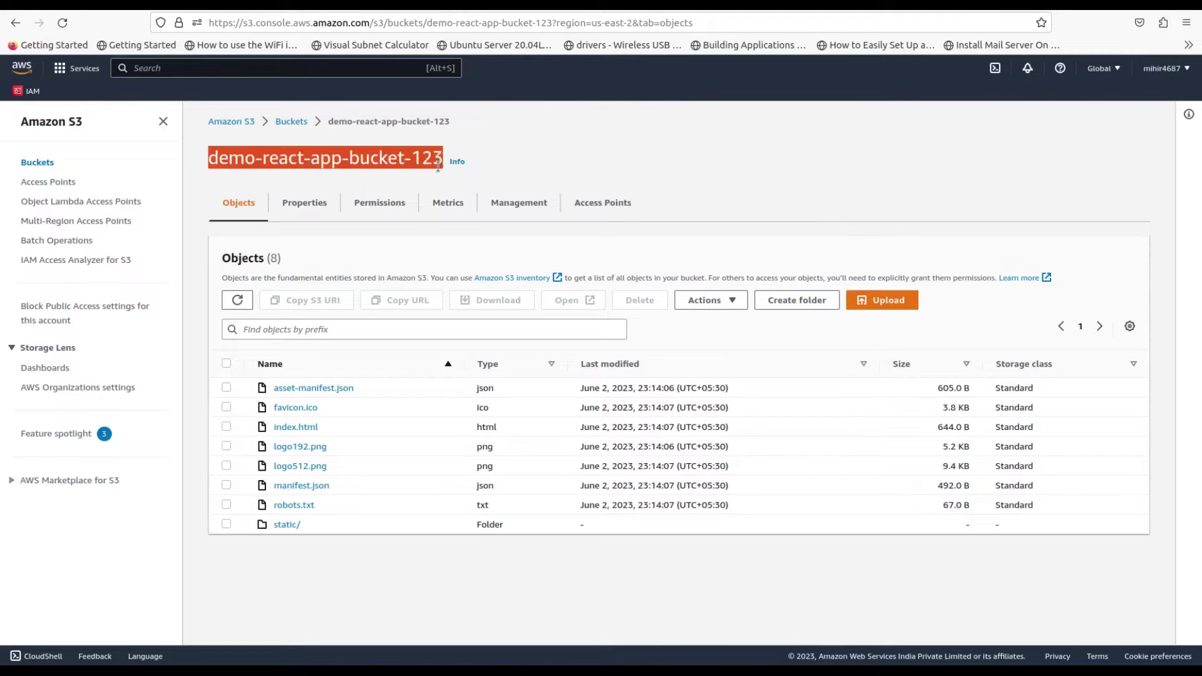
Step: Review the deployed React app on the bucket's S3 website address, reload it, and return to the bucket's object list
{"action": "left_click", "coordinate": [594, 177]}
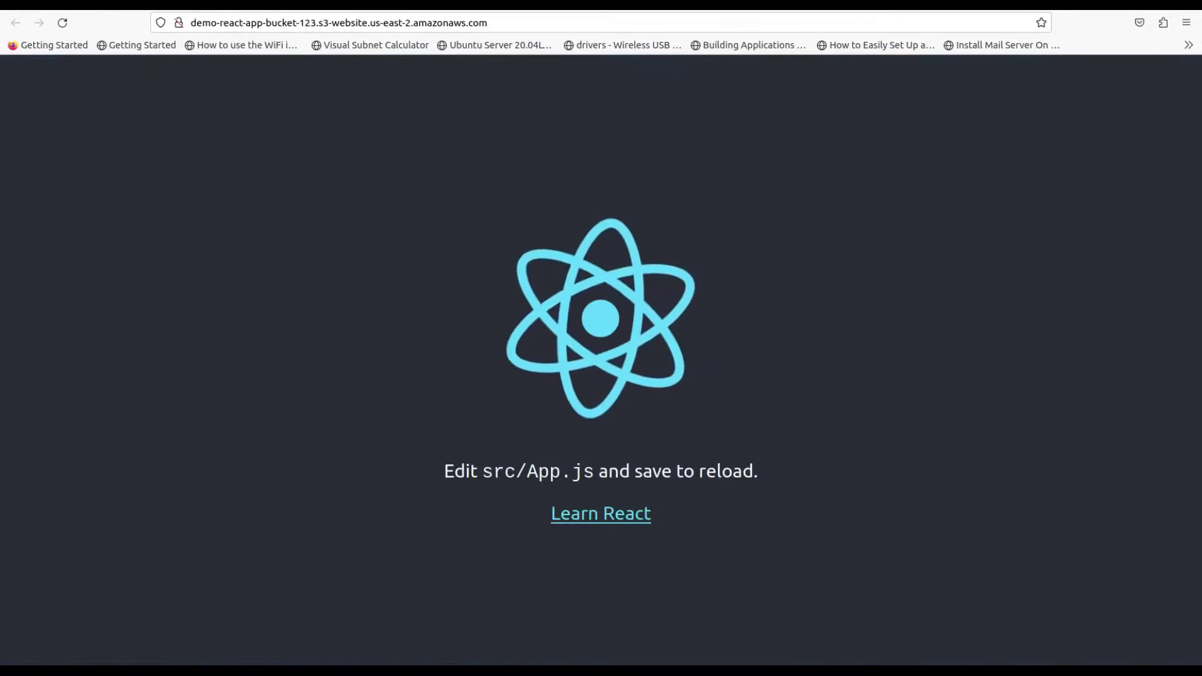
{"action": "left_click", "coordinate": [432, 17]}
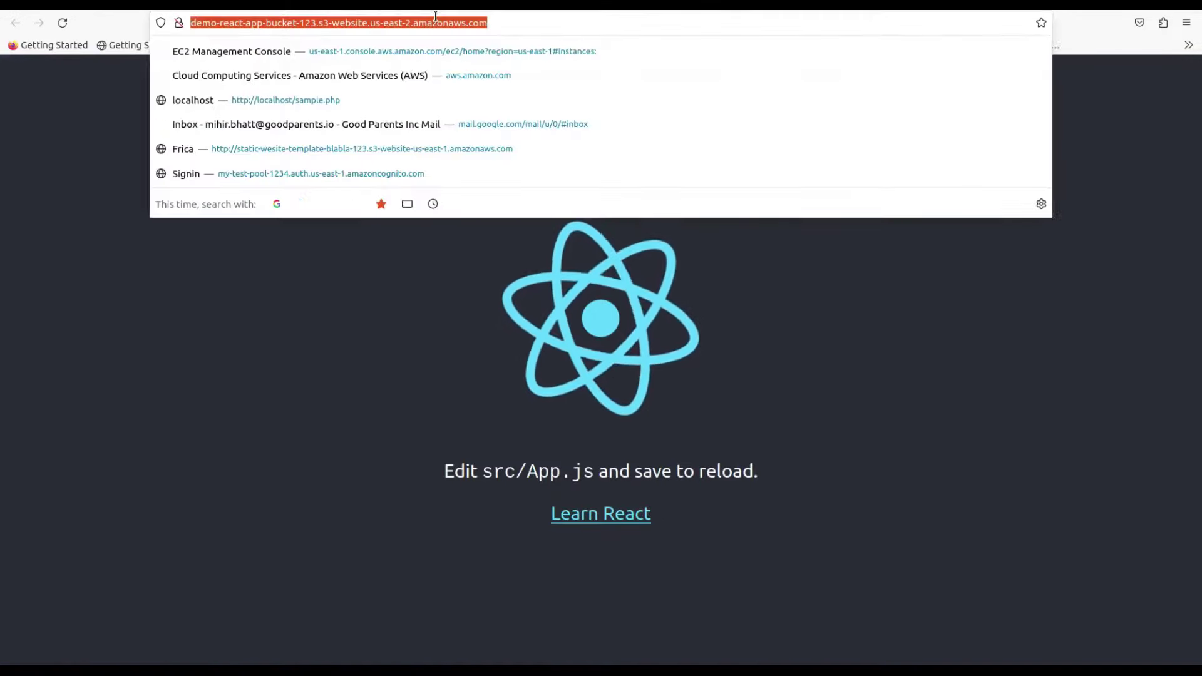
{"action": "key", "text": "Return"}
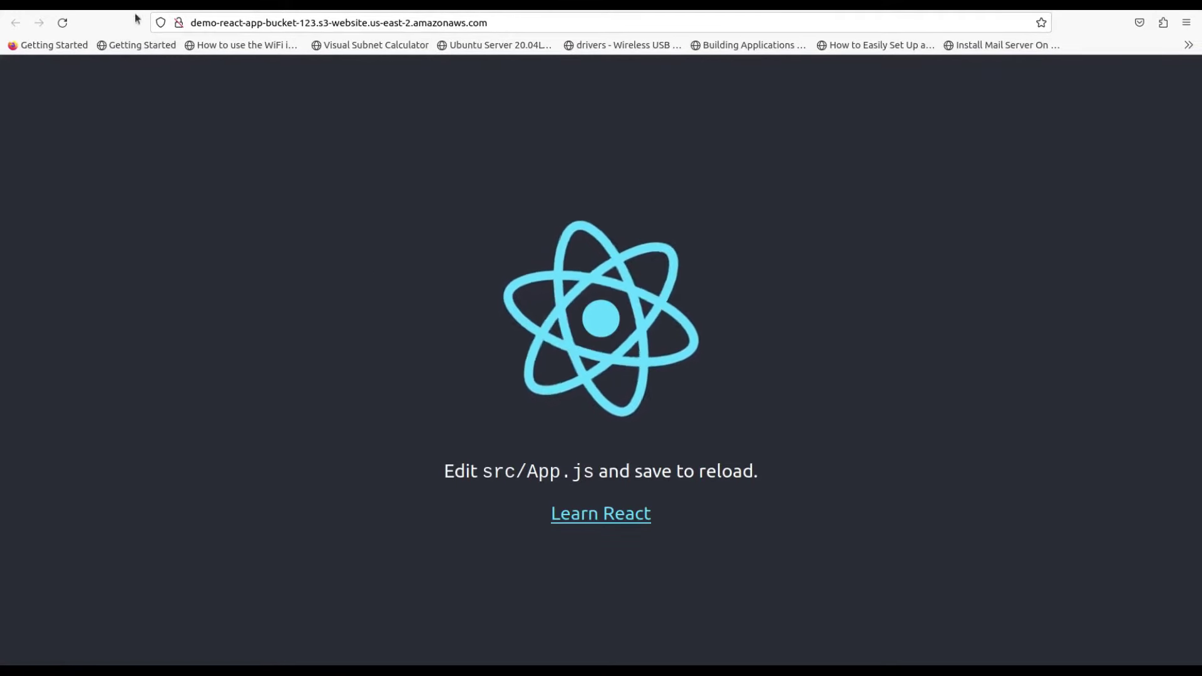
{"action": "key", "text": "ctrl+Tab"}
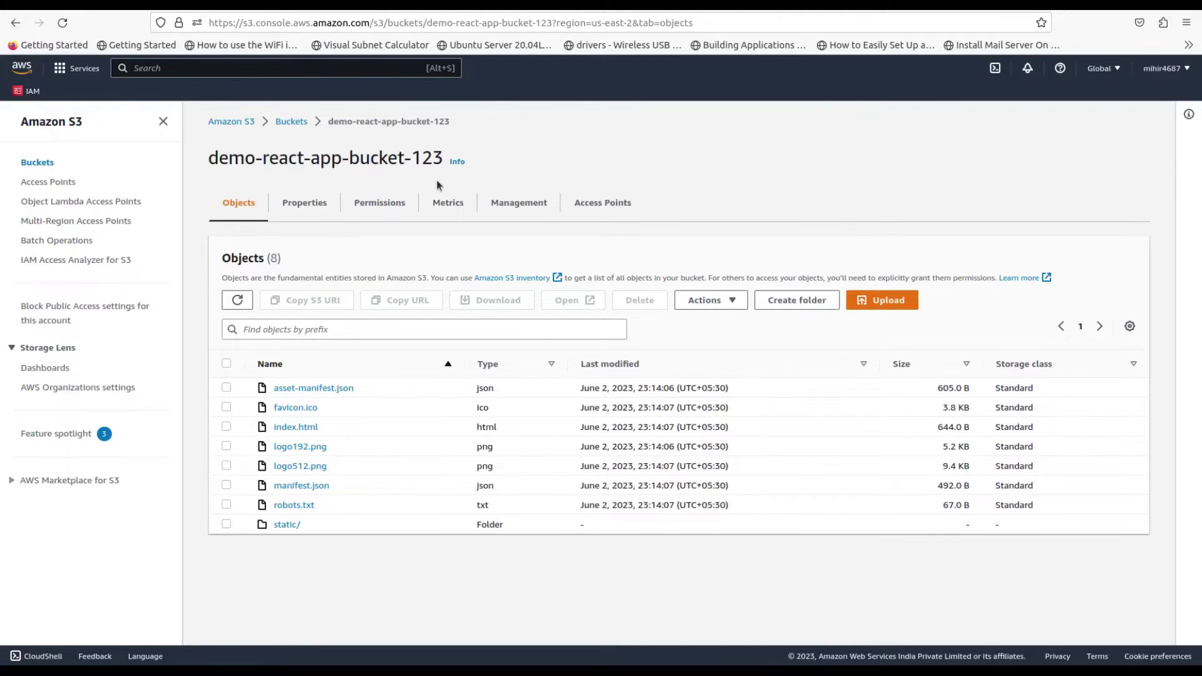
Step: Start a new pipeline in CodePipeline, name it react-app-deployment with a new service role, and proceed to the source stage
{"action": "left_click", "coordinate": [77, 11]}
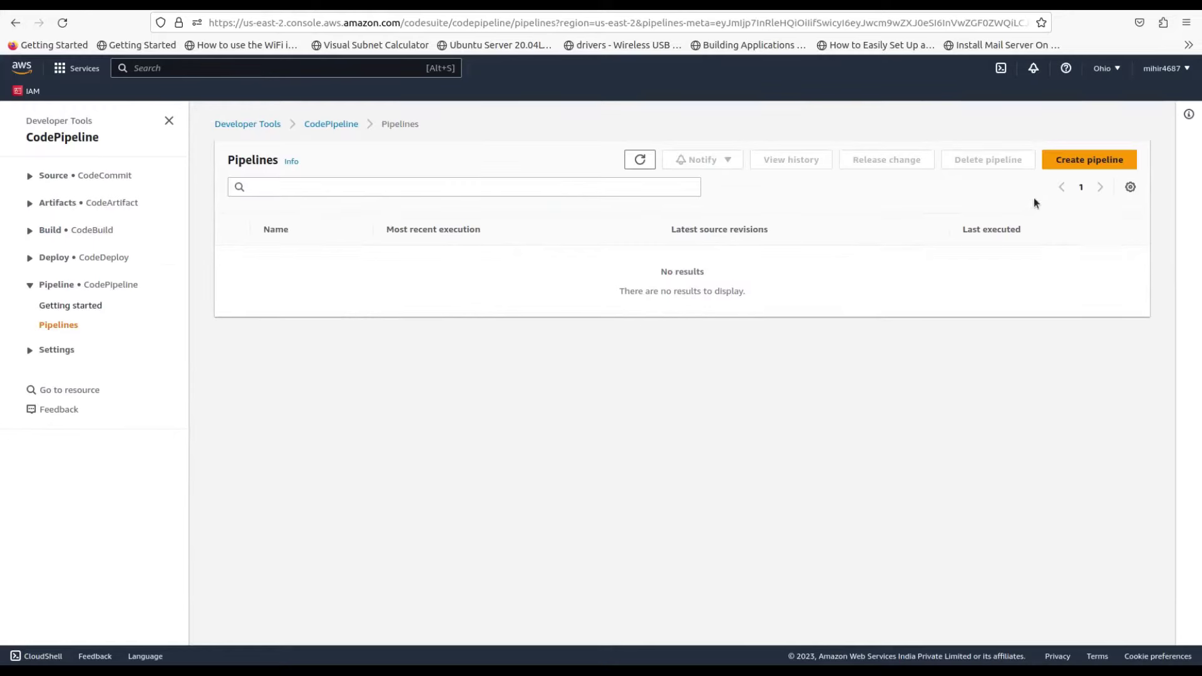
{"action": "left_click", "coordinate": [1084, 164]}
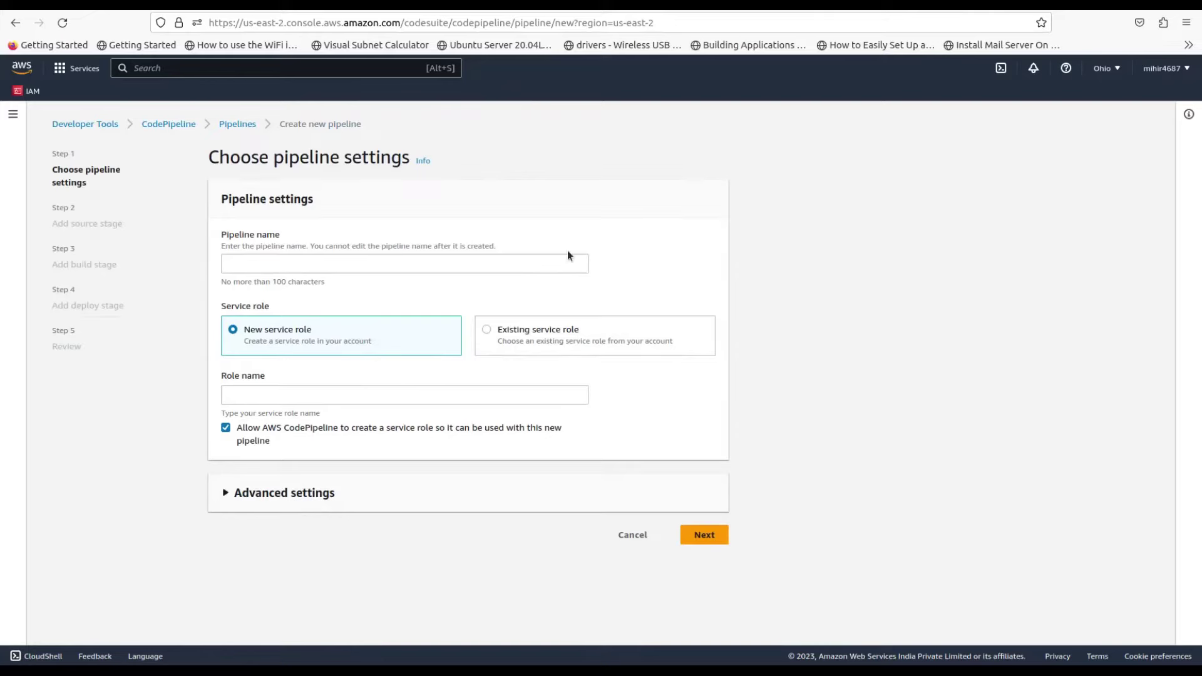
{"action": "left_click", "coordinate": [519, 266]}
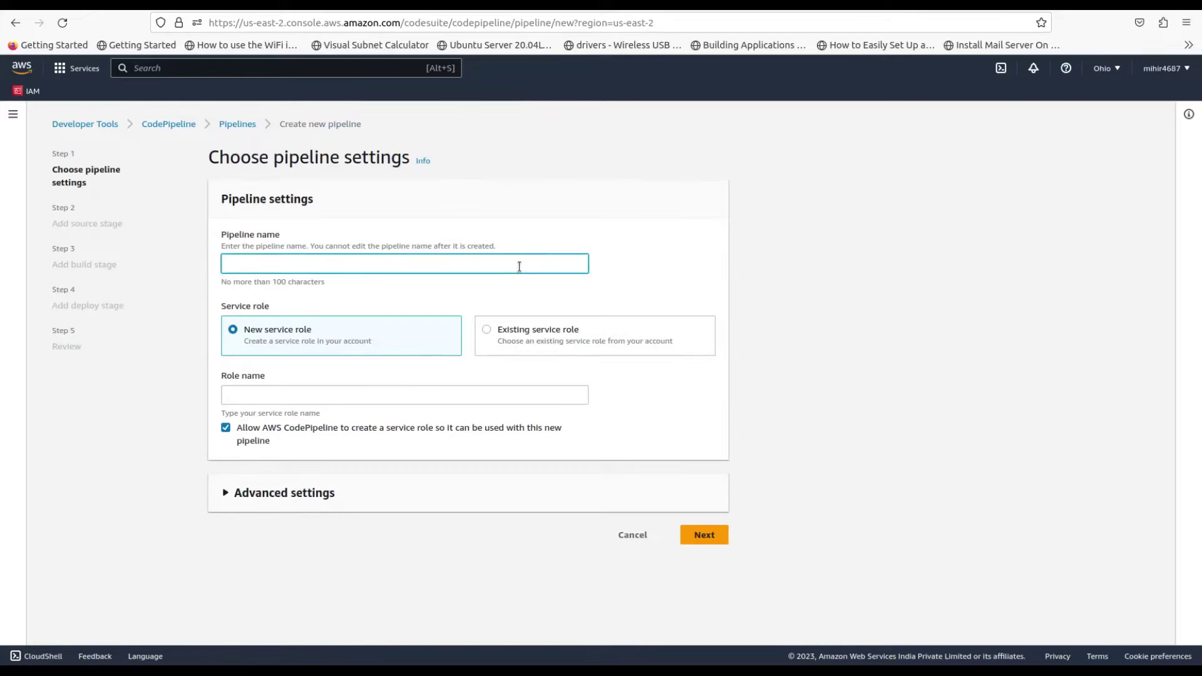
{"action": "type", "text": "react"}
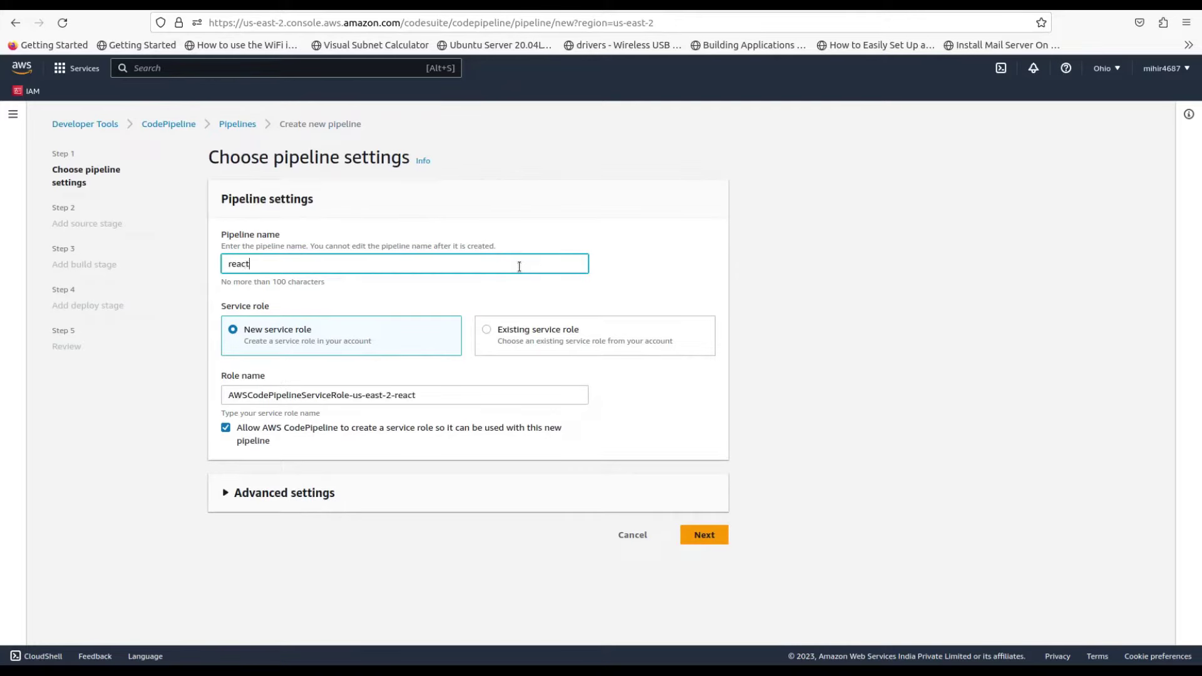
{"action": "type", "text": "-app-deplyment"}
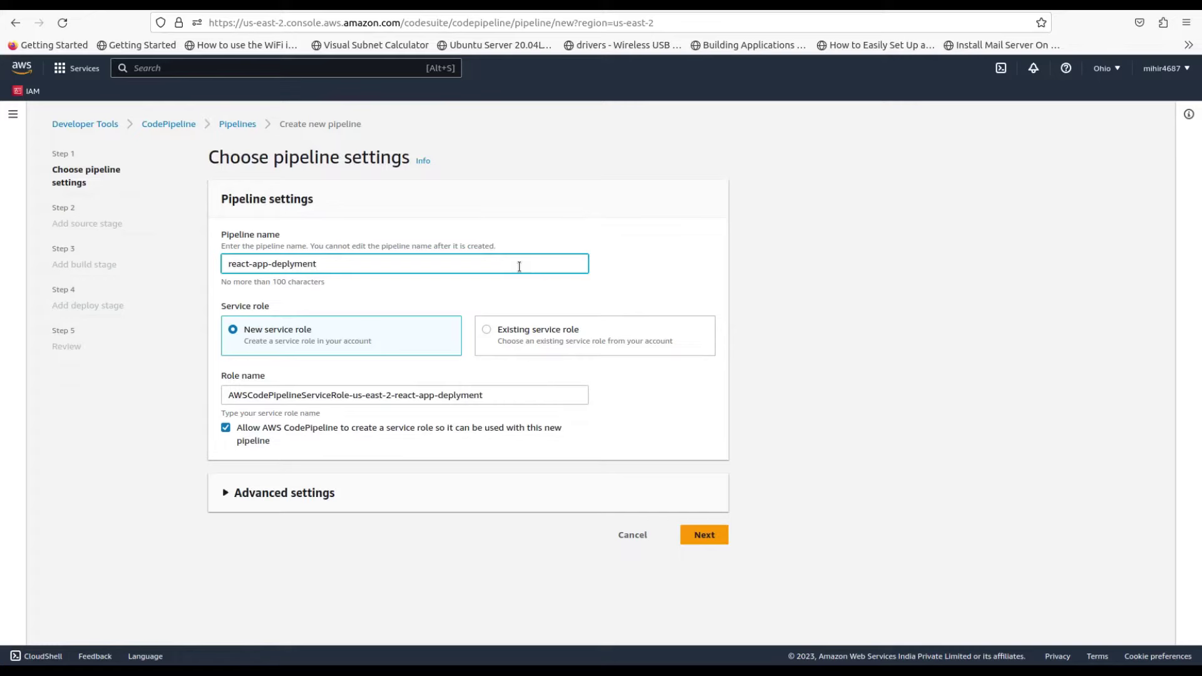
{"action": "type", "text": "o"}
{"action": "left_click", "coordinate": [703, 536]}
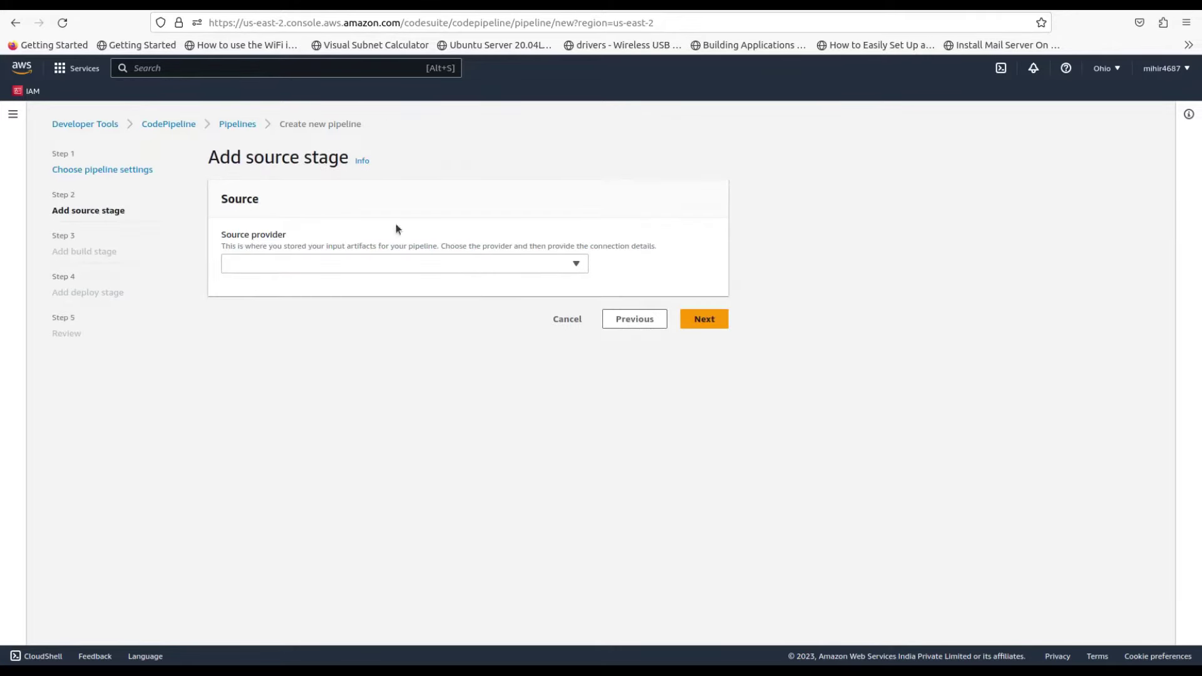
Step: Set the source provider to GitHub (Version 1) and authorize the connection to GitHub
{"action": "left_click", "coordinate": [354, 268]}
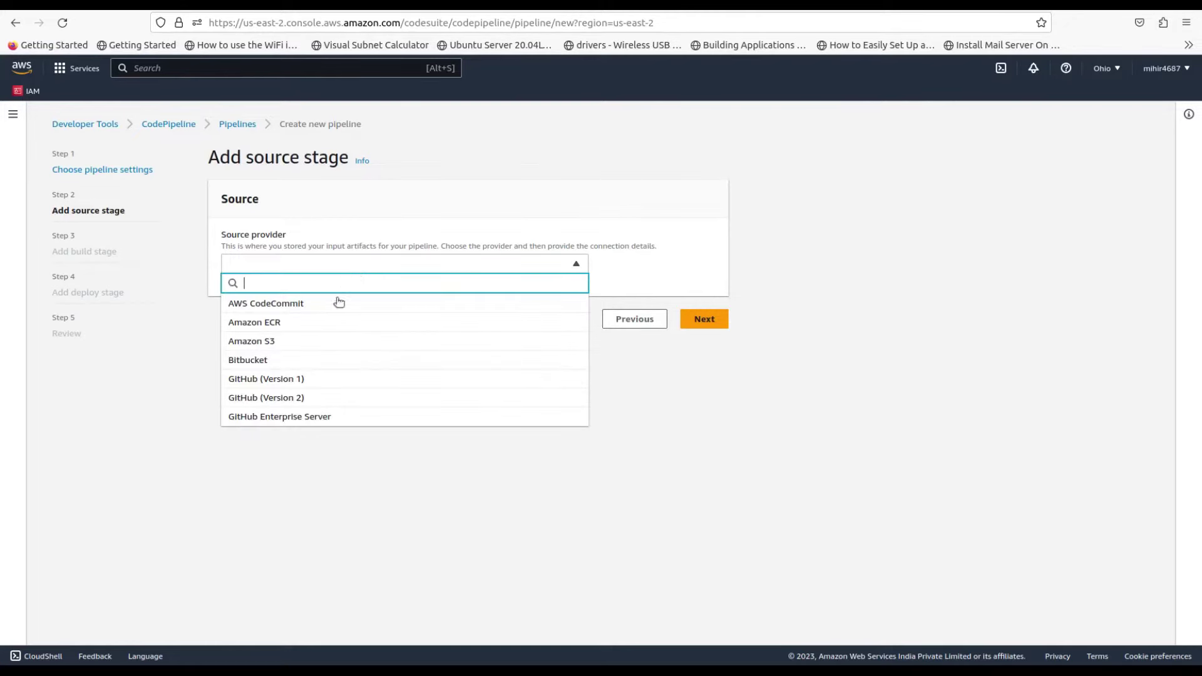
{"action": "left_click", "coordinate": [303, 378]}
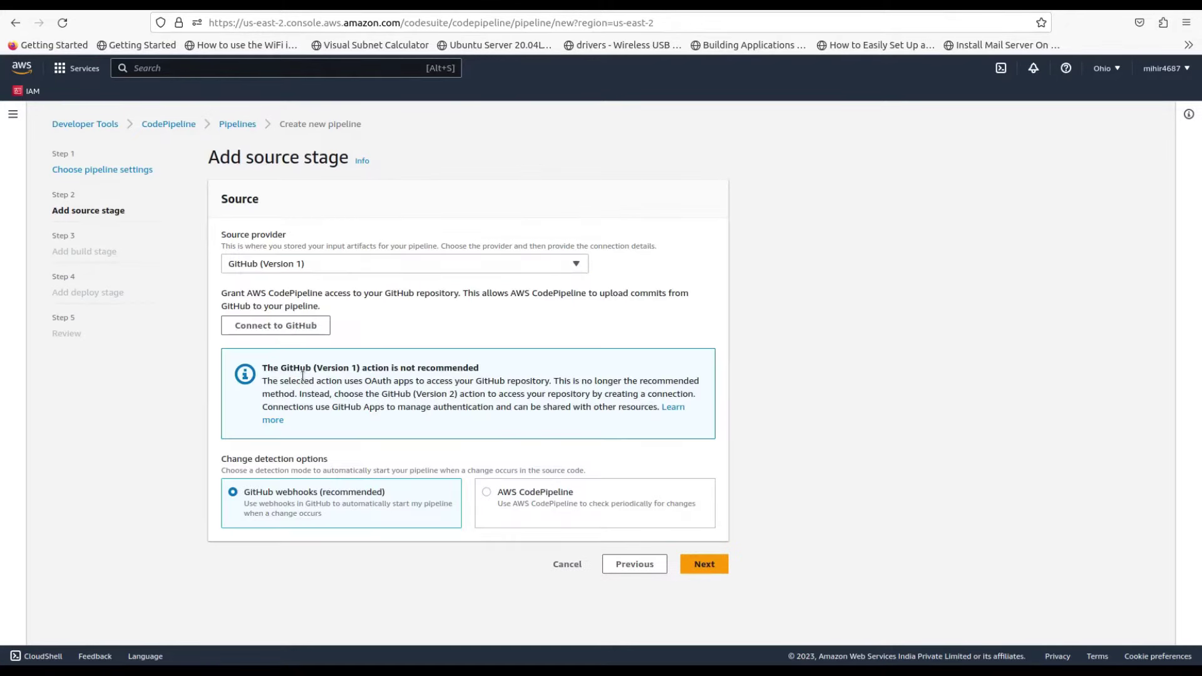
{"action": "left_click", "coordinate": [295, 327]}
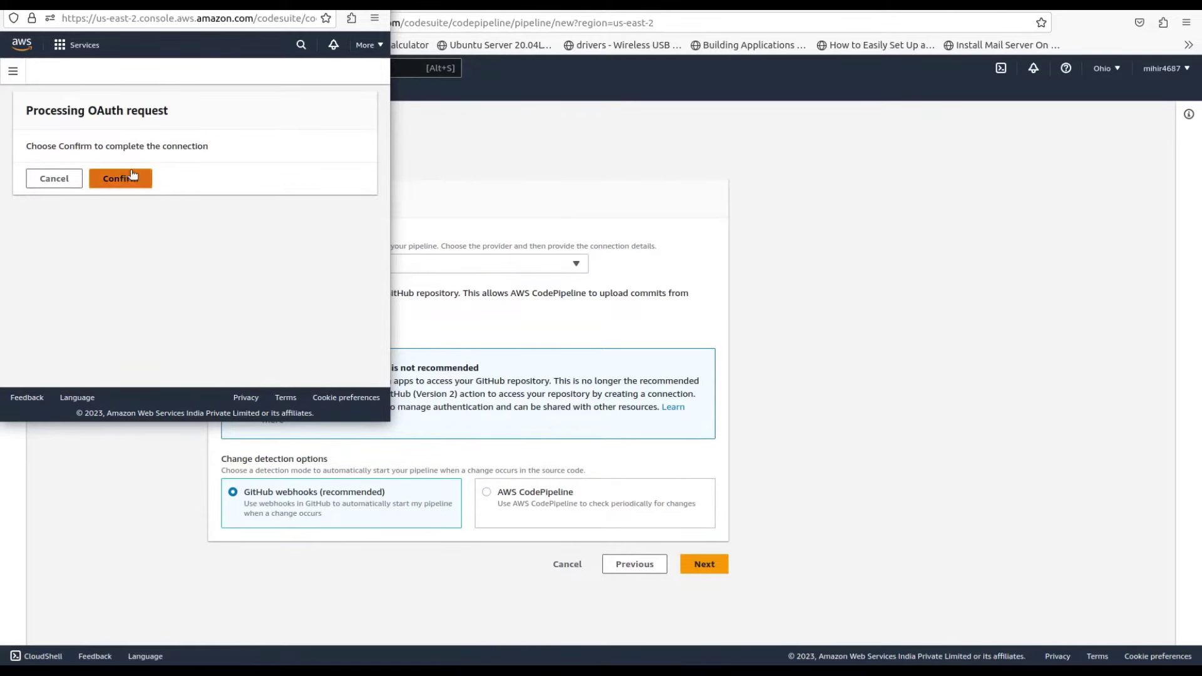
{"action": "left_click", "coordinate": [114, 181]}
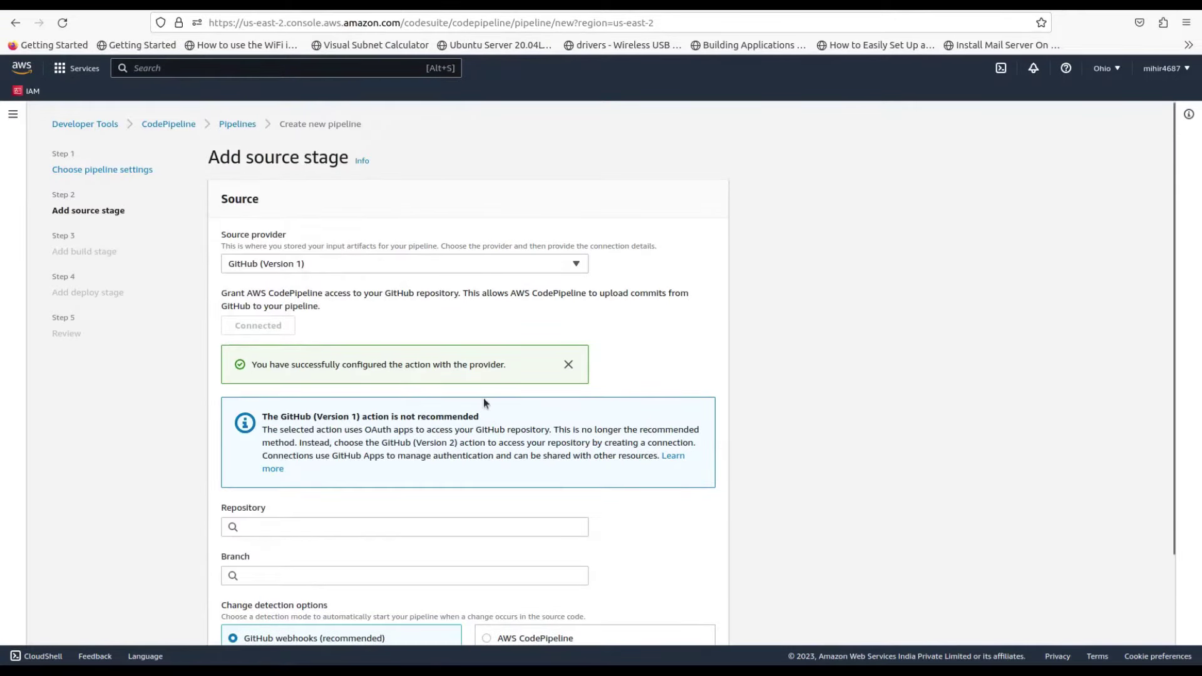
Step: Select the demo-react-app repository and its master branch as the source, and proceed to the build stage
{"action": "scroll", "coordinate": [197, 427], "scroll_direction": "down", "scroll_amount": 3}
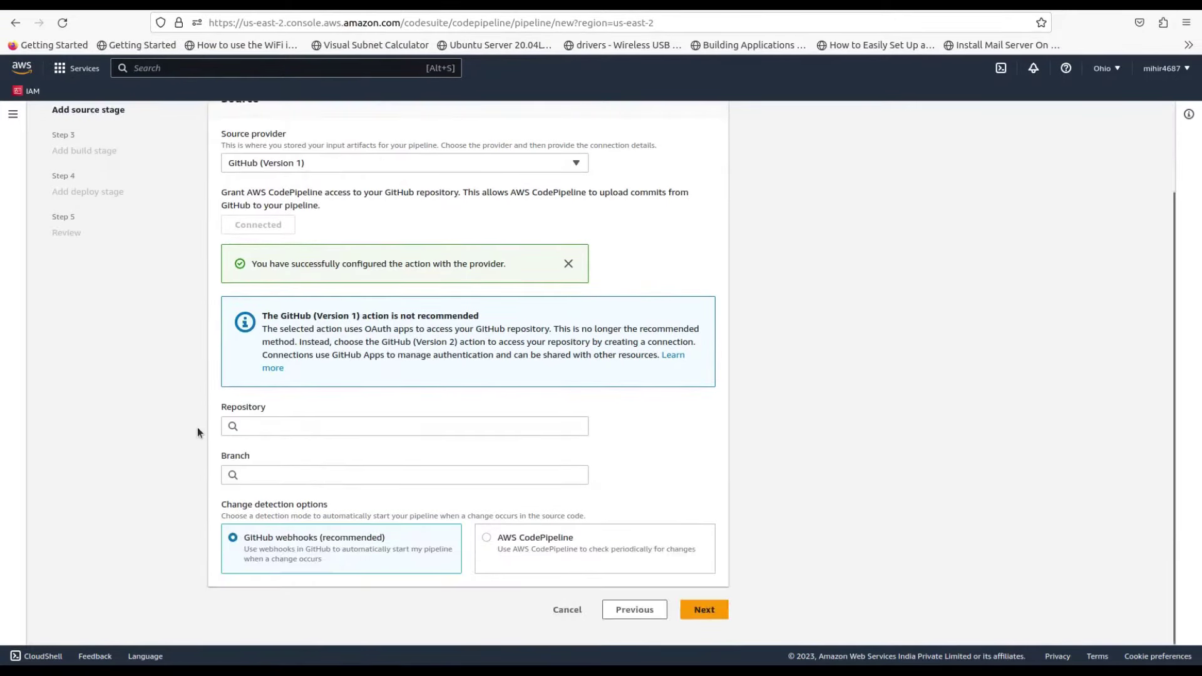
{"action": "left_click", "coordinate": [316, 428]}
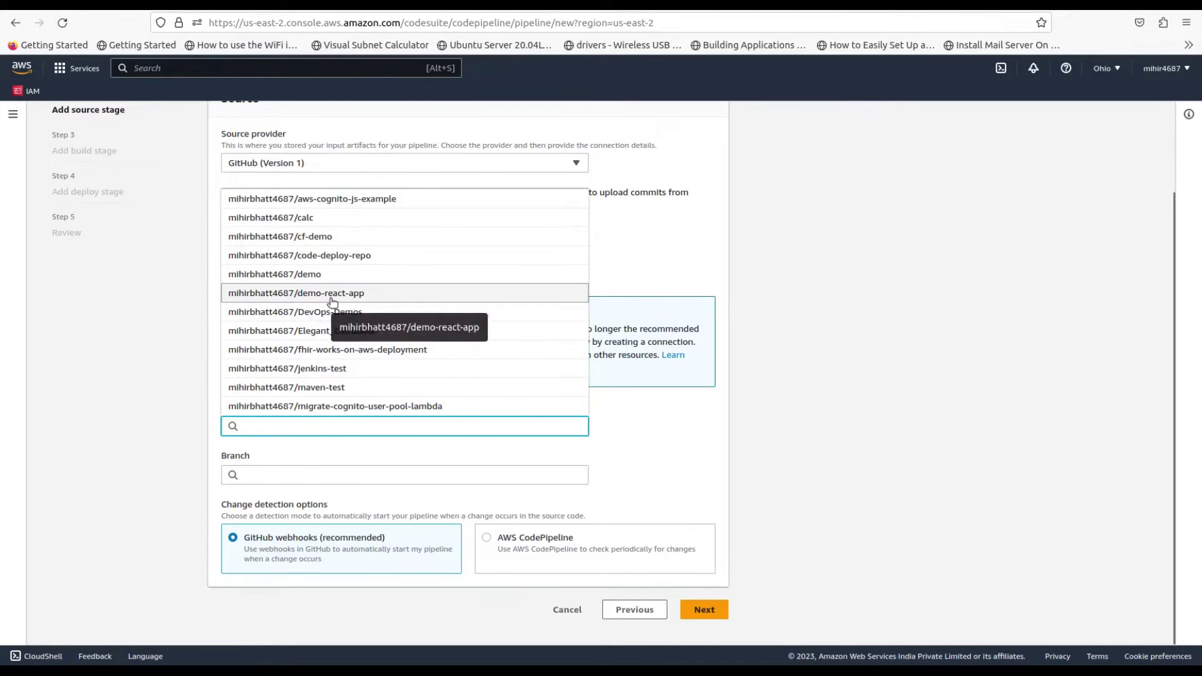
{"action": "left_click", "coordinate": [318, 300]}
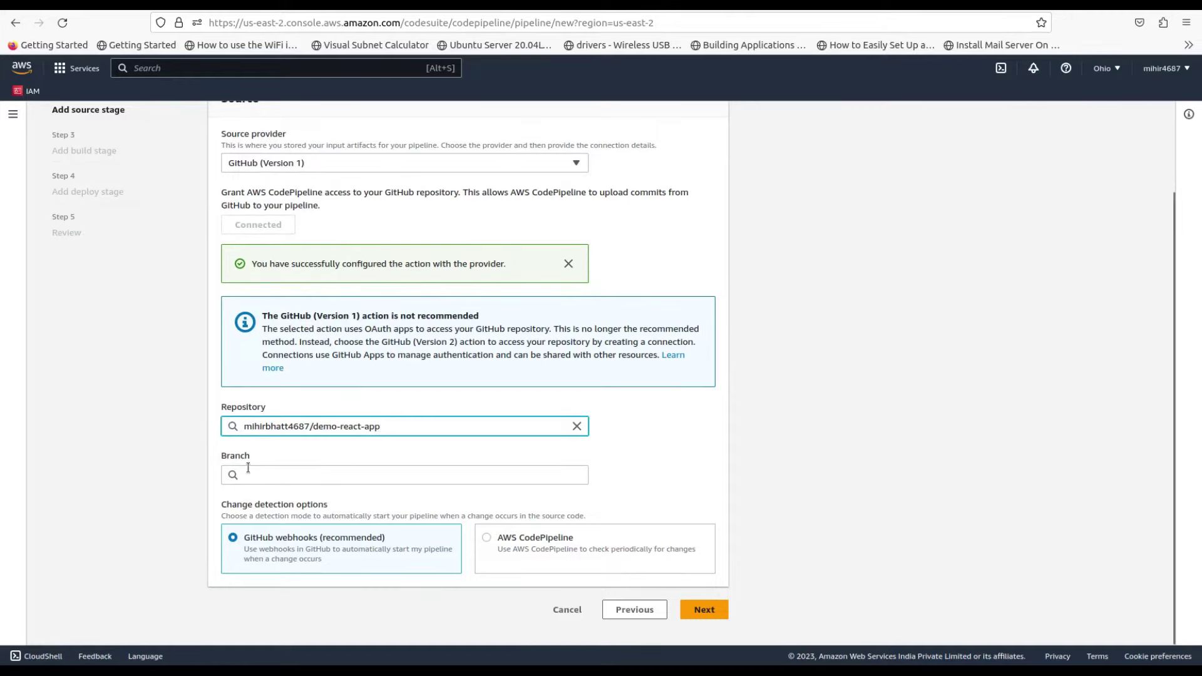
{"action": "left_click", "coordinate": [318, 475]}
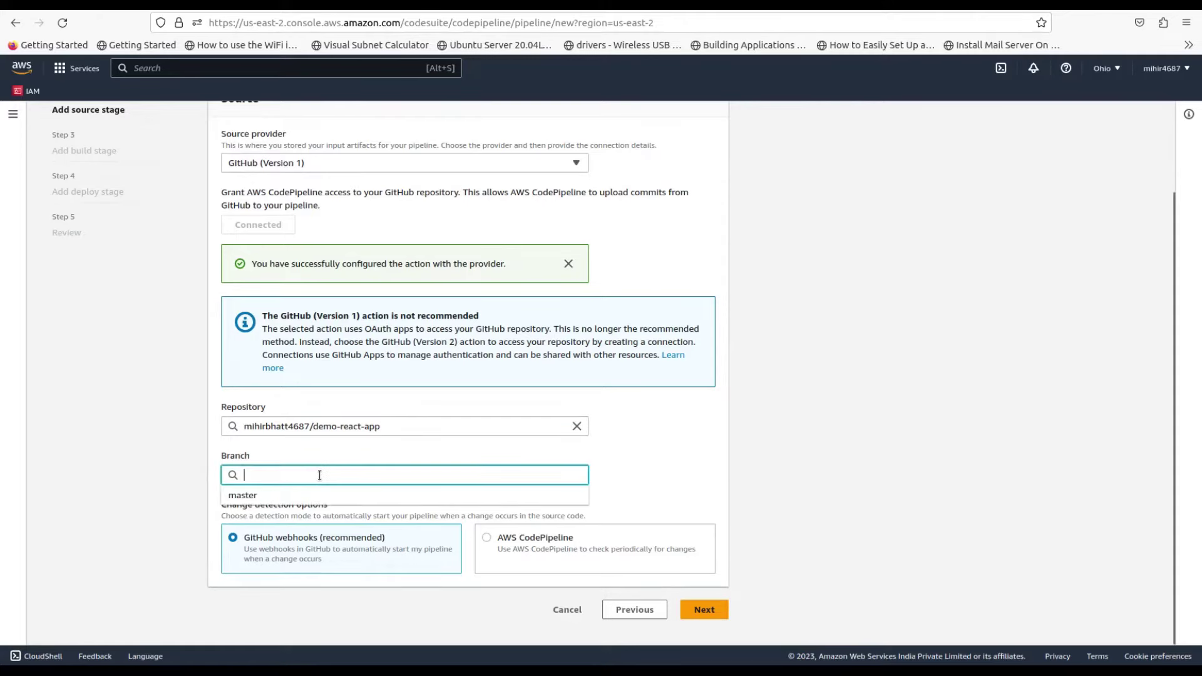
{"action": "left_click", "coordinate": [272, 498]}
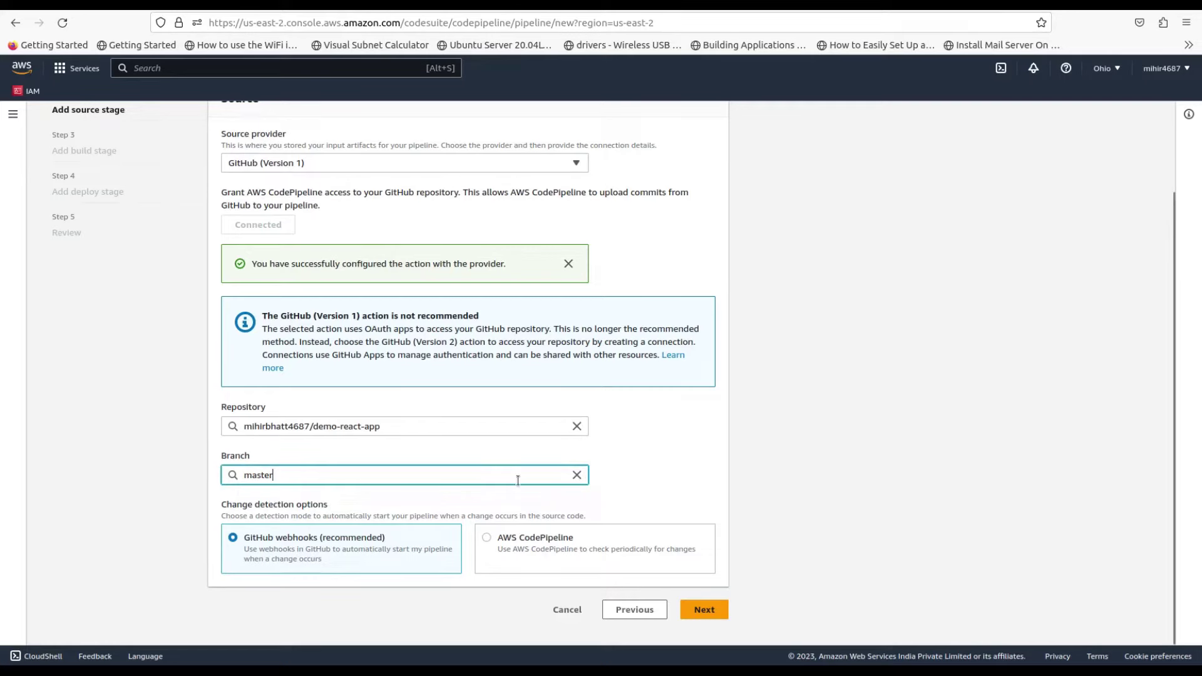
{"action": "left_click", "coordinate": [711, 608]}
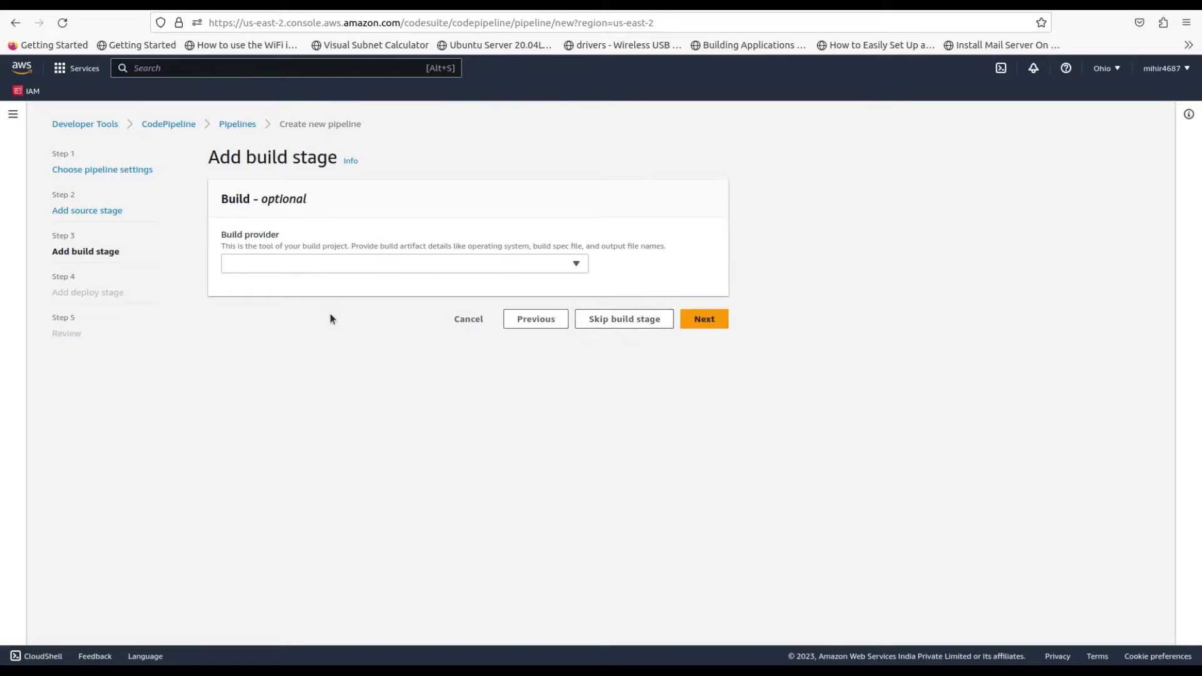
Step: Choose AWS CodeBuild as the build provider and start creating a new build project
{"action": "left_click", "coordinate": [373, 264]}
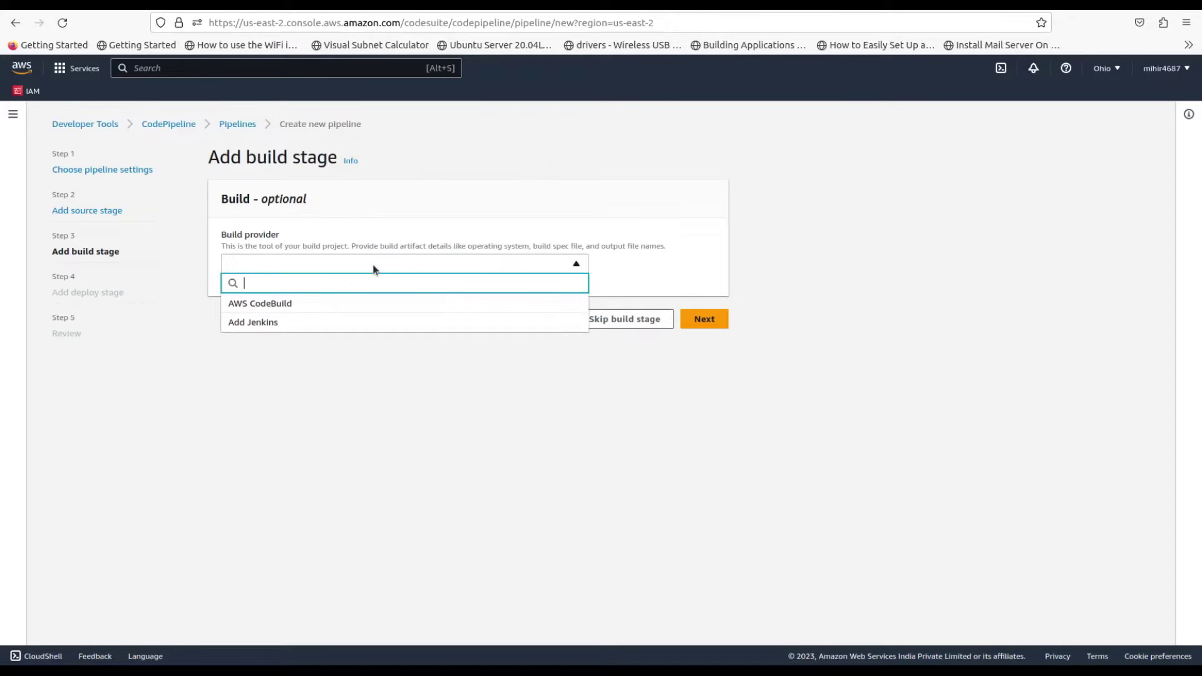
{"action": "left_click", "coordinate": [298, 305]}
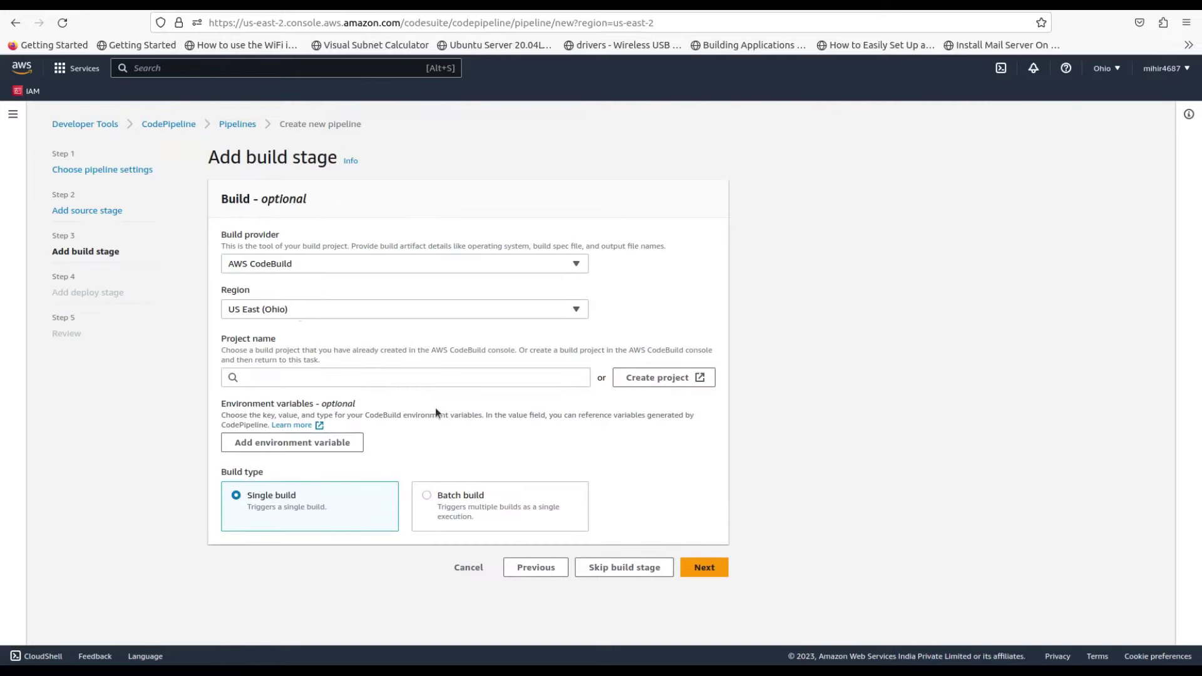
{"action": "left_click", "coordinate": [659, 379]}
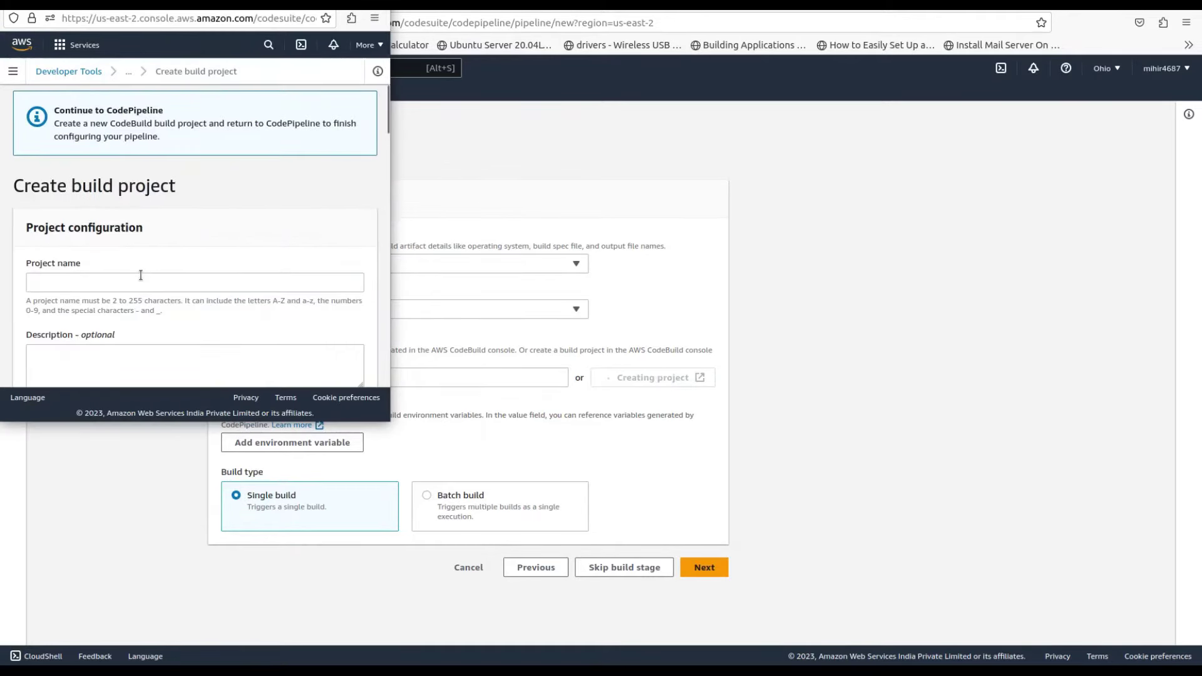
Step: Name the build project react-build
{"action": "left_click", "coordinate": [141, 276]}
{"action": "type", "text": "re"}
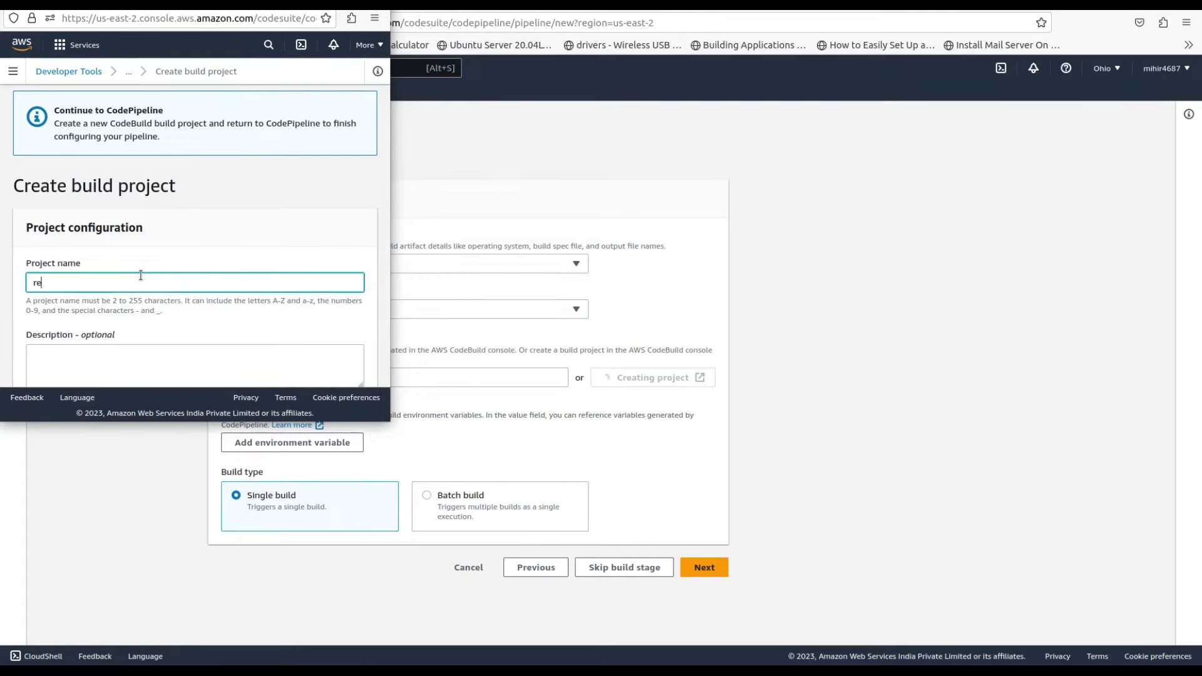
{"action": "type", "text": "act-build"}
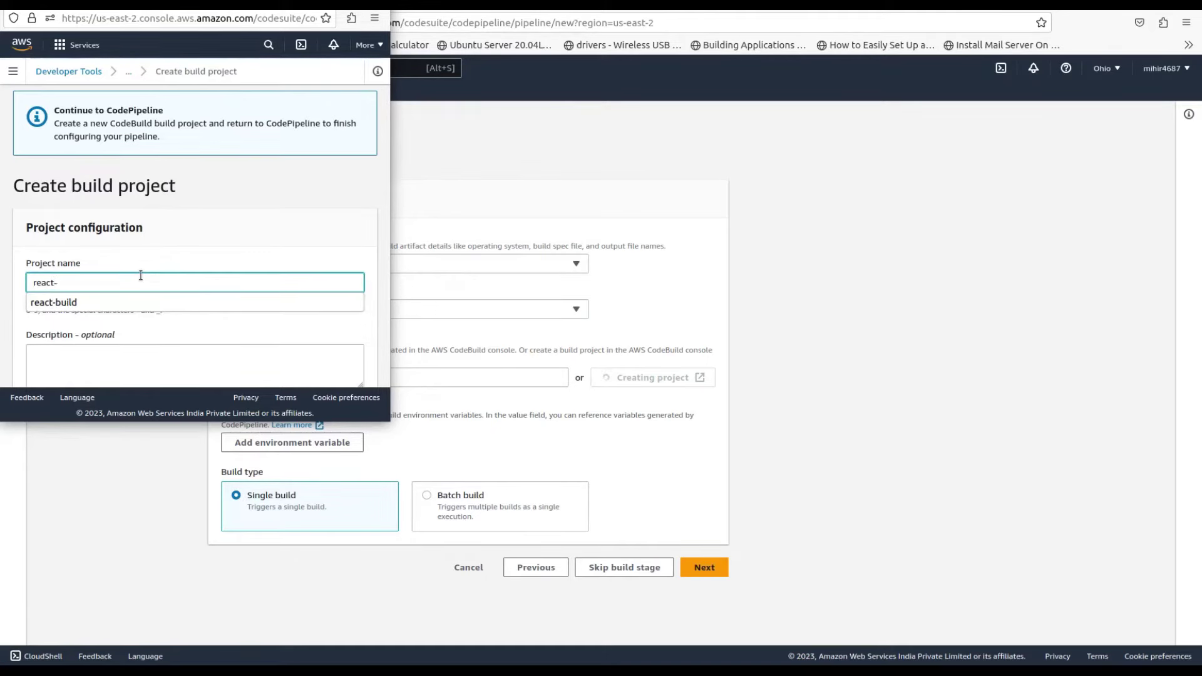
{"action": "left_click", "coordinate": [125, 303]}
Step: Configure the build environment with the Ubuntu operating system, the Standard runtime and the aws/codebuild/standard:7.0 image
{"action": "scroll", "coordinate": [124, 303], "scroll_direction": "down", "scroll_amount": 5}
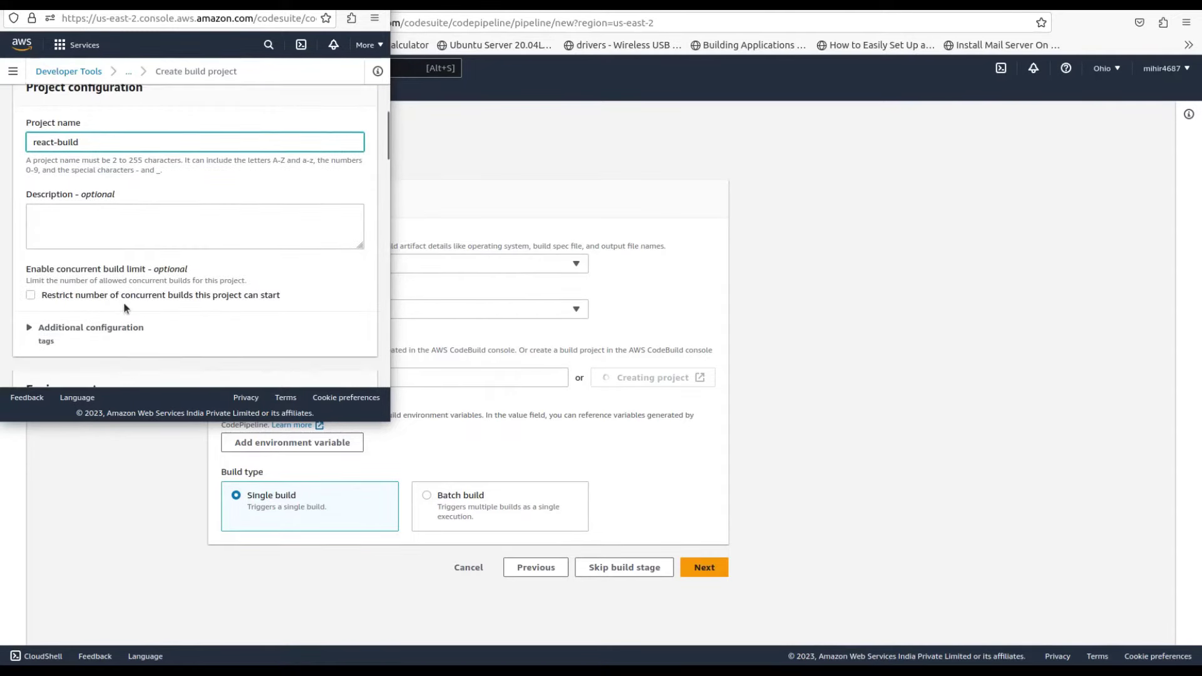
{"action": "scroll", "coordinate": [112, 260], "scroll_direction": "down", "scroll_amount": 2}
{"action": "left_click", "coordinate": [167, 284]}
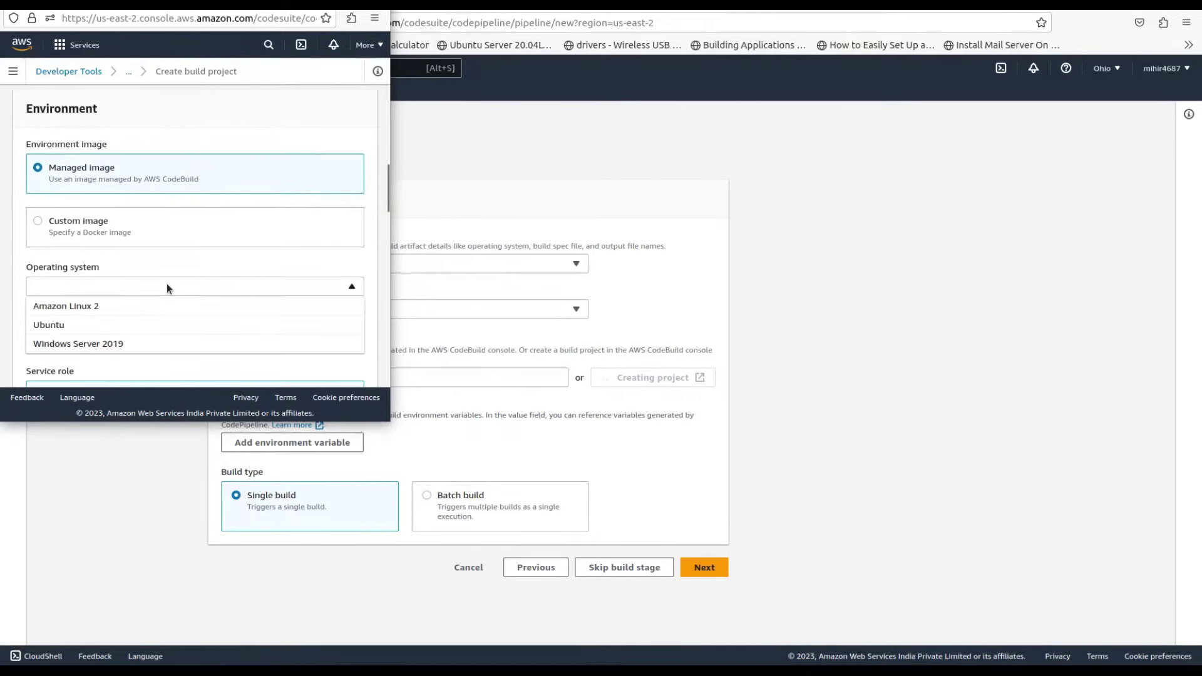
{"action": "left_click", "coordinate": [134, 323]}
{"action": "scroll", "coordinate": [133, 318], "scroll_direction": "down", "scroll_amount": 4}
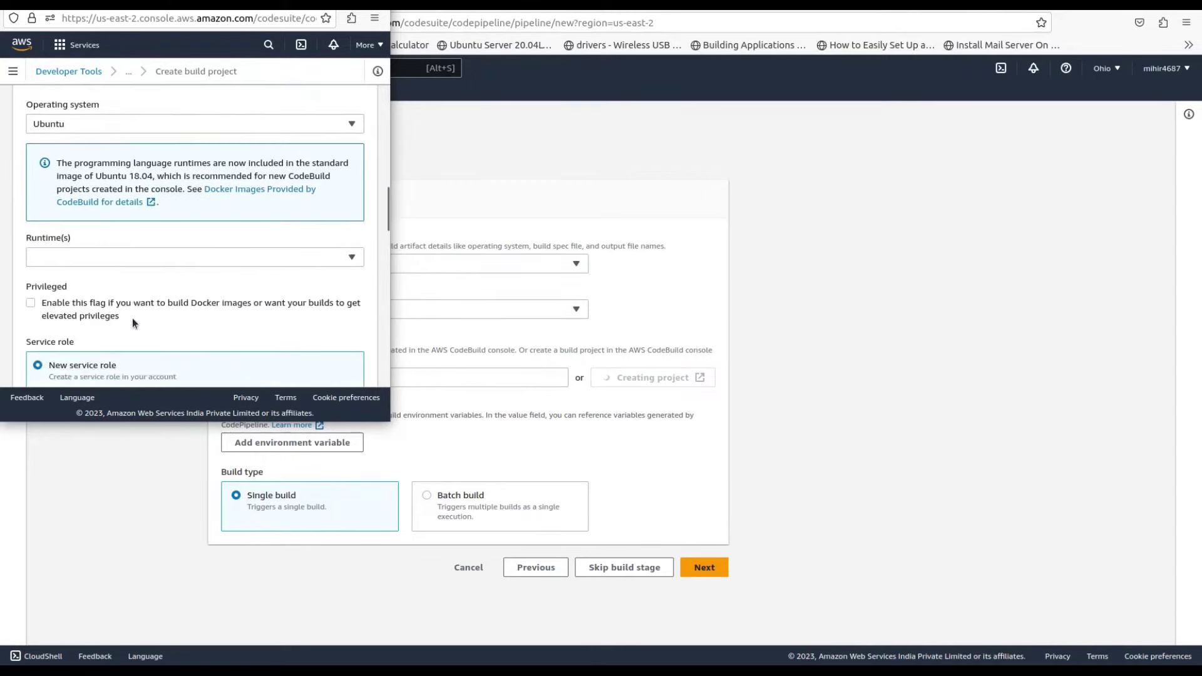
{"action": "left_click", "coordinate": [148, 216]}
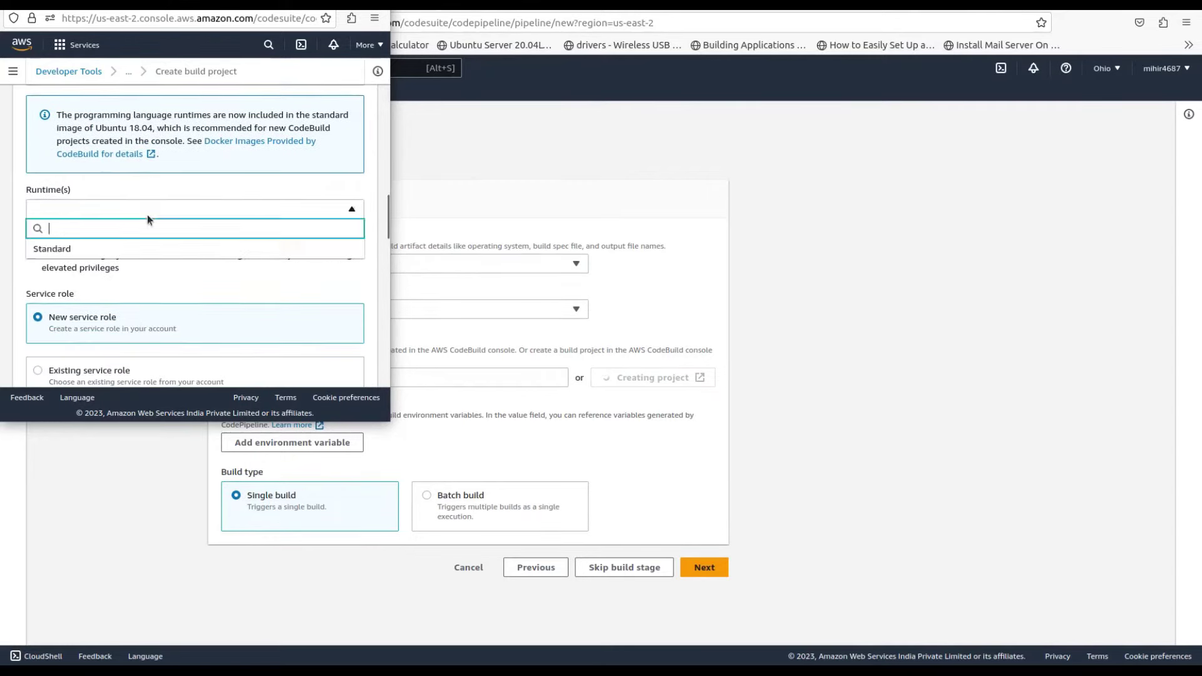
{"action": "left_click", "coordinate": [134, 247]}
{"action": "left_click", "coordinate": [158, 250]}
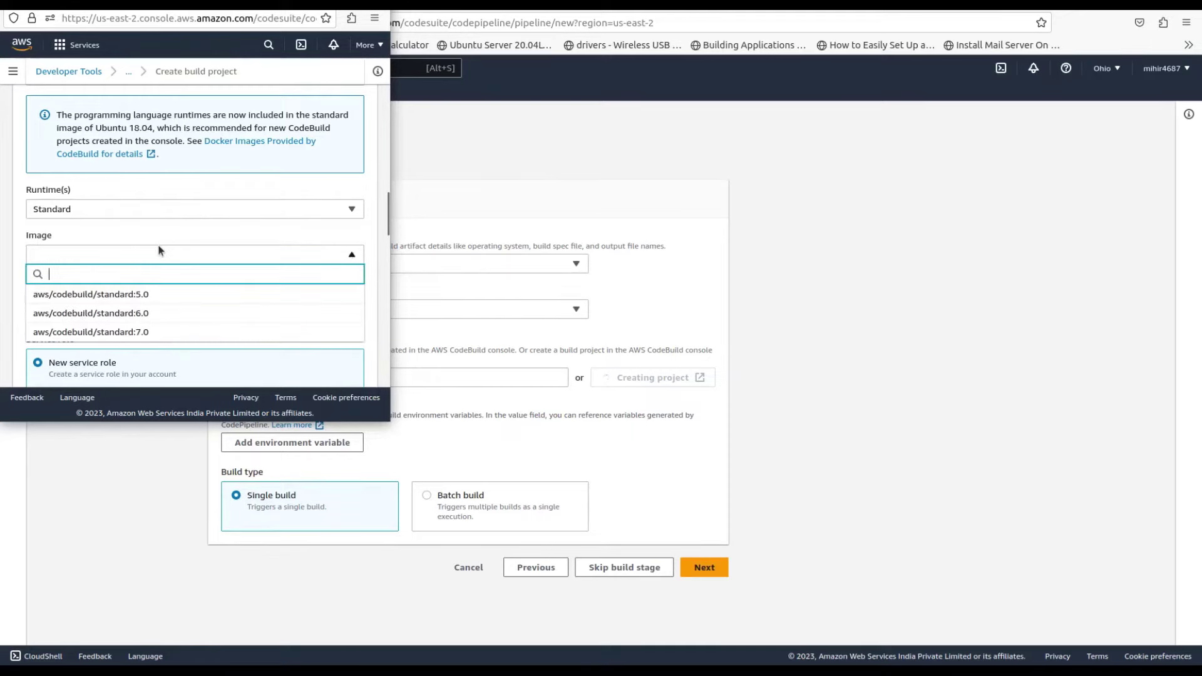
{"action": "left_click", "coordinate": [141, 332]}
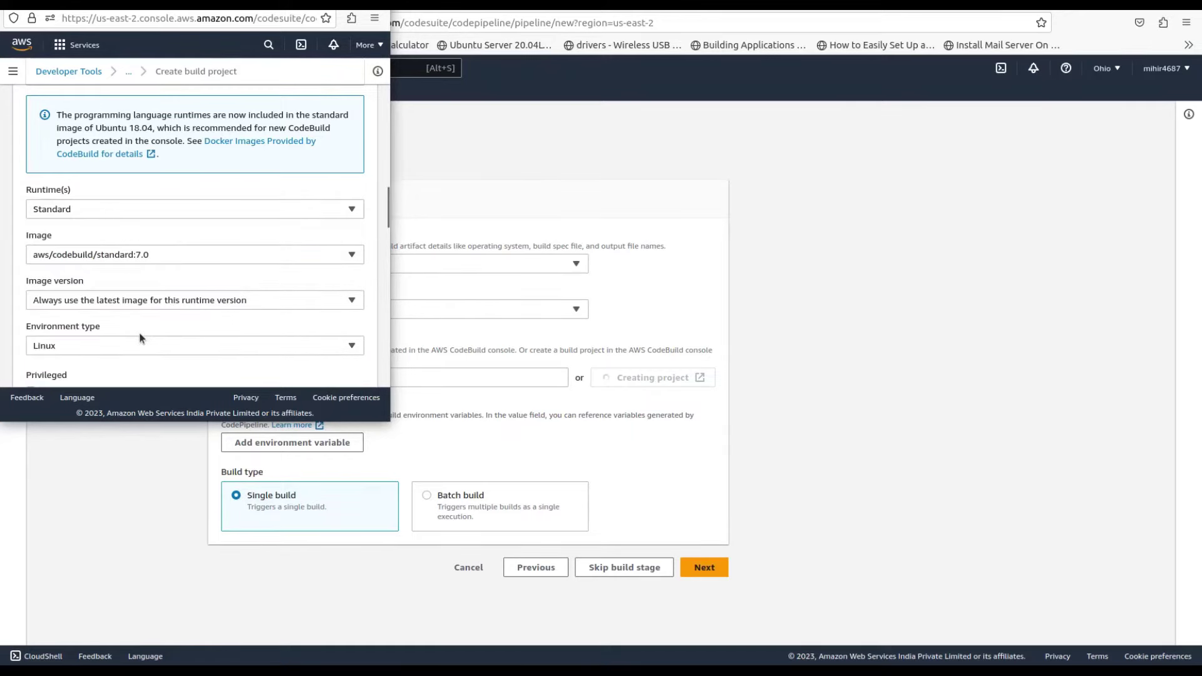
Step: Disable CloudWatch logs for the build project, leave the buildspec name blank, and try to continue to CodePipeline
{"action": "scroll", "coordinate": [139, 332], "scroll_direction": "down", "scroll_amount": 3}
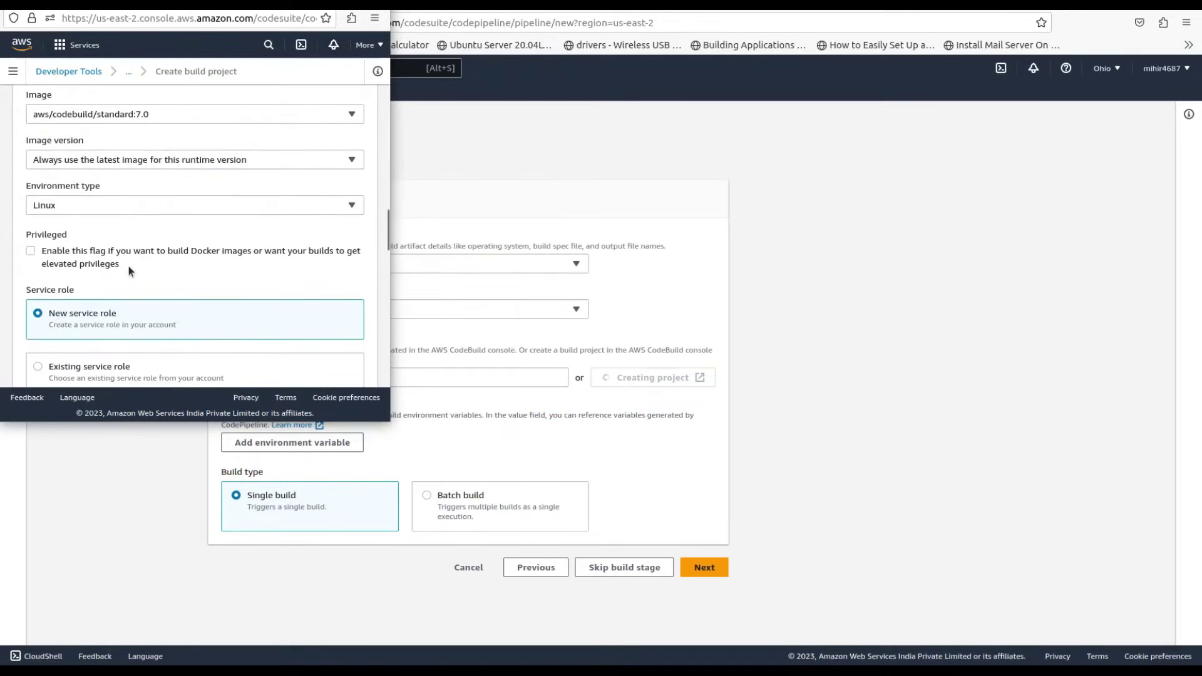
{"action": "scroll", "coordinate": [38, 256], "scroll_direction": "down", "scroll_amount": 6}
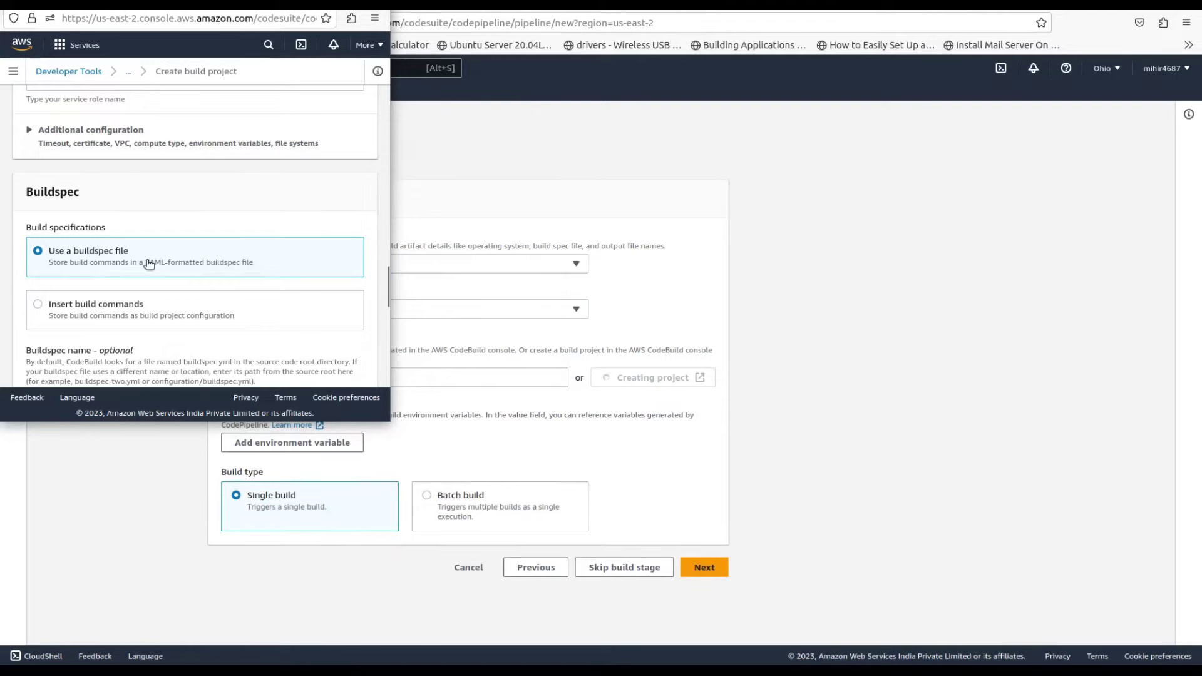
{"action": "scroll", "coordinate": [149, 263], "scroll_direction": "down", "scroll_amount": 2}
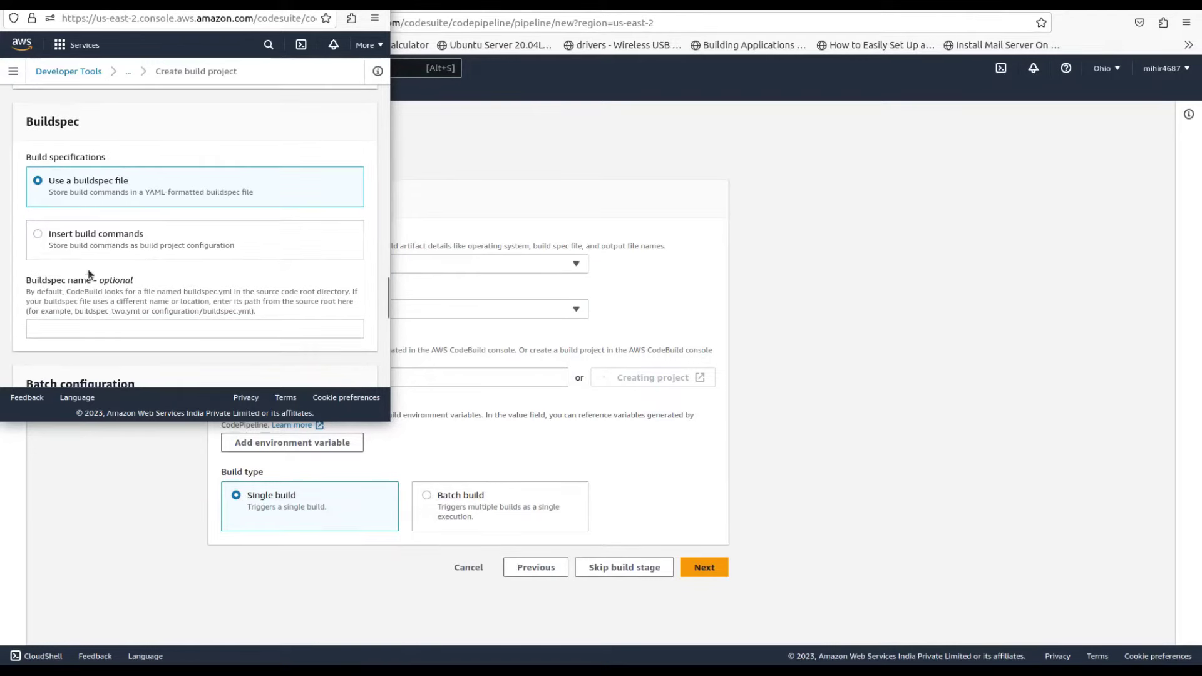
{"action": "left_click", "coordinate": [83, 329]}
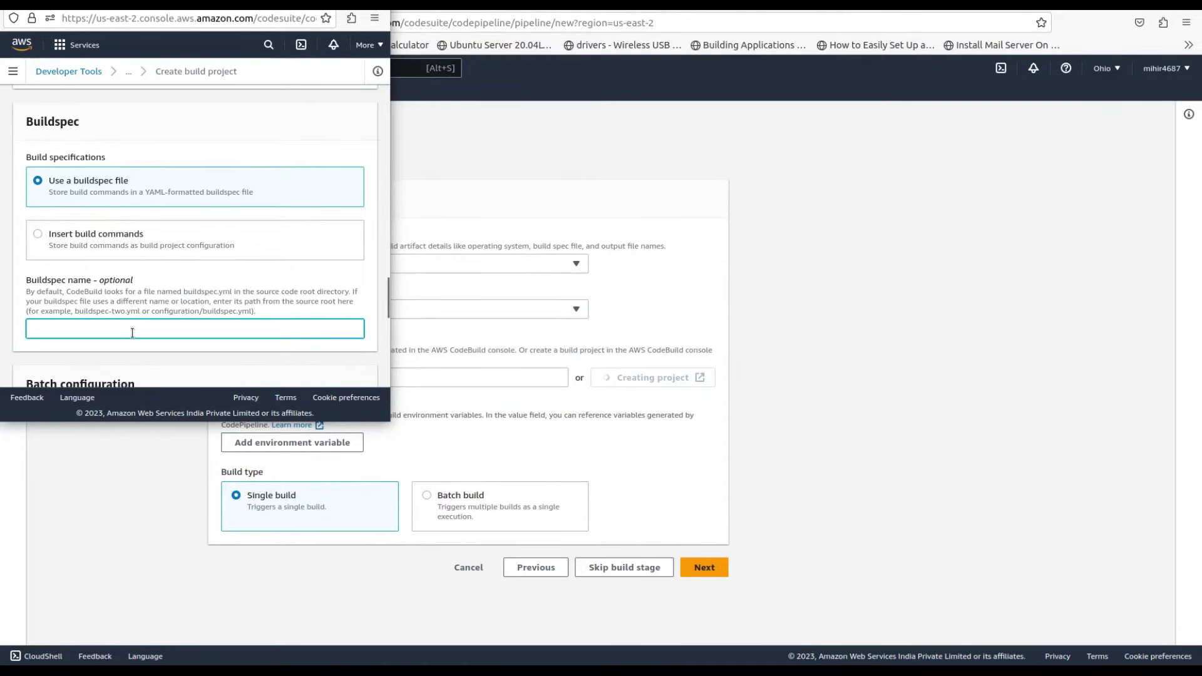
{"action": "scroll", "coordinate": [178, 288], "scroll_direction": "down", "scroll_amount": 5}
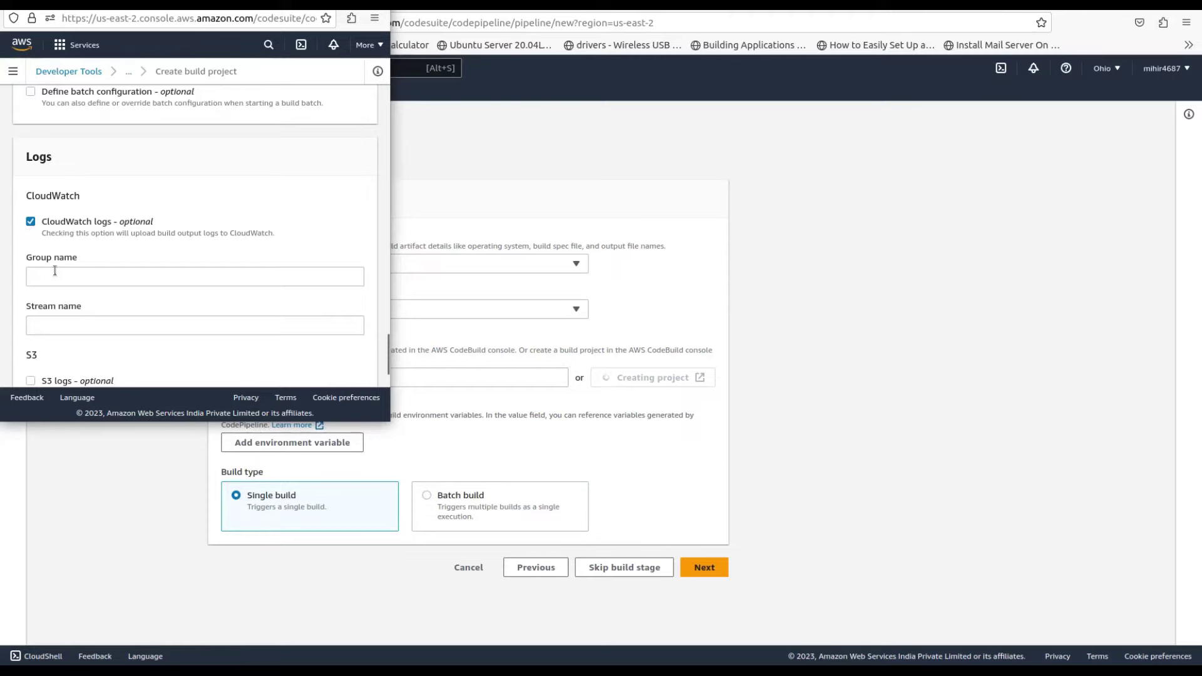
{"action": "left_click", "coordinate": [30, 221]}
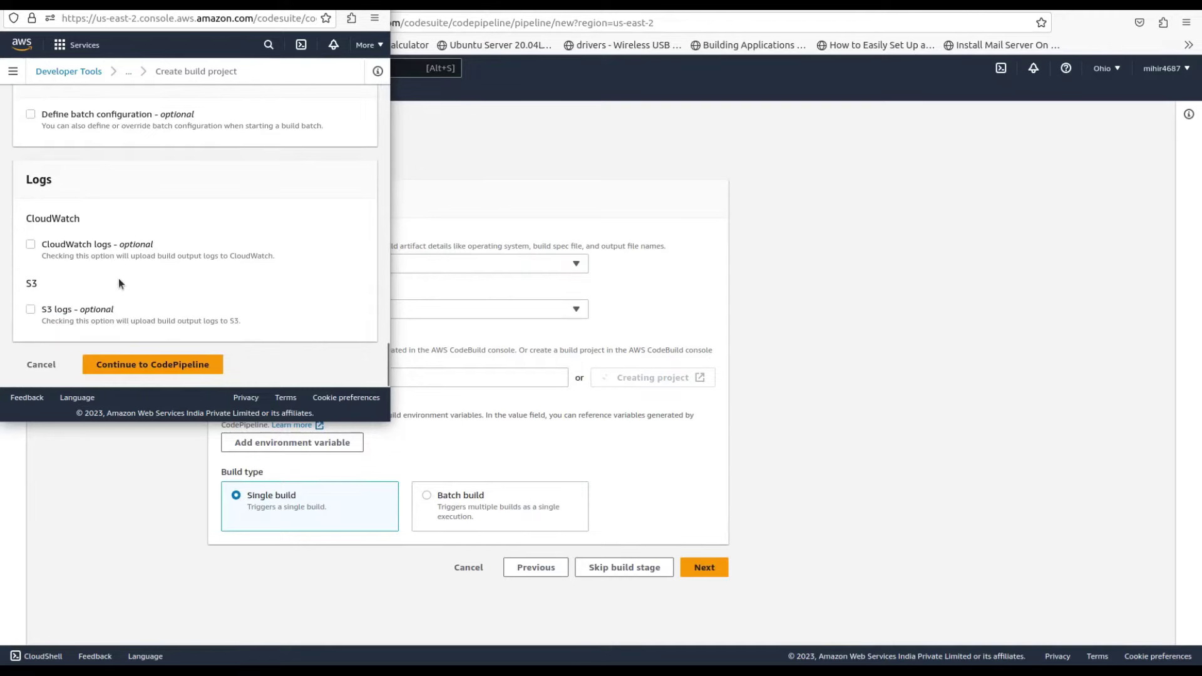
{"action": "left_click", "coordinate": [169, 362]}
Step: Change the new service role's name to codebuild-react-build-service-role1 and try again to continue to CodePipeline
{"action": "scroll", "coordinate": [201, 294], "scroll_direction": "up", "scroll_amount": 2}
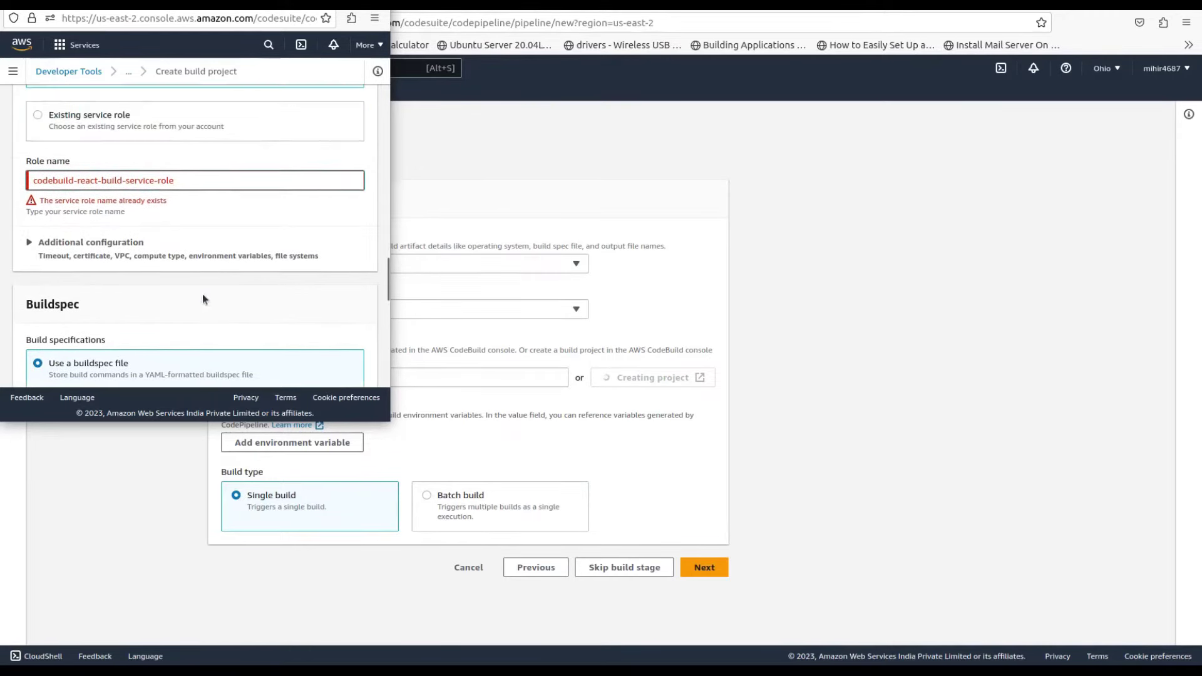
{"action": "scroll", "coordinate": [209, 205], "scroll_direction": "up", "scroll_amount": 4}
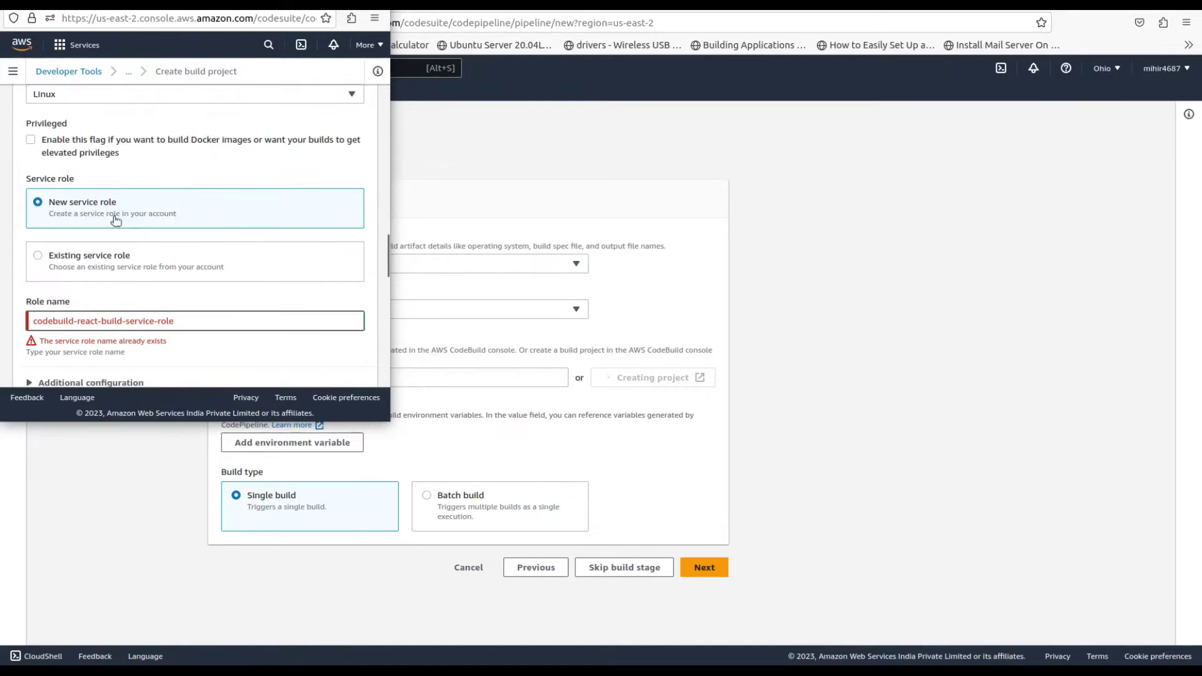
{"action": "type", "text": "1"}
{"action": "scroll", "coordinate": [193, 328], "scroll_direction": "down", "scroll_amount": 10}
{"action": "scroll", "coordinate": [253, 352], "scroll_direction": "down", "scroll_amount": 8}
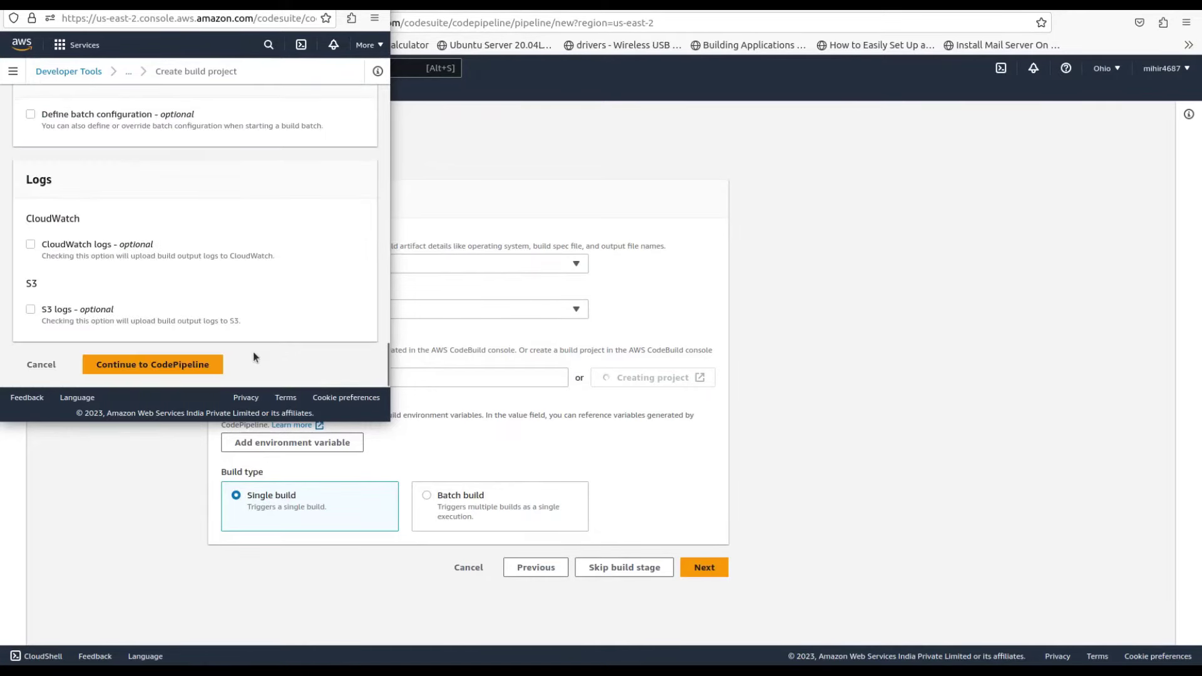
{"action": "left_click", "coordinate": [160, 370]}
{"action": "scroll", "coordinate": [266, 351], "scroll_direction": "down", "scroll_amount": 2}
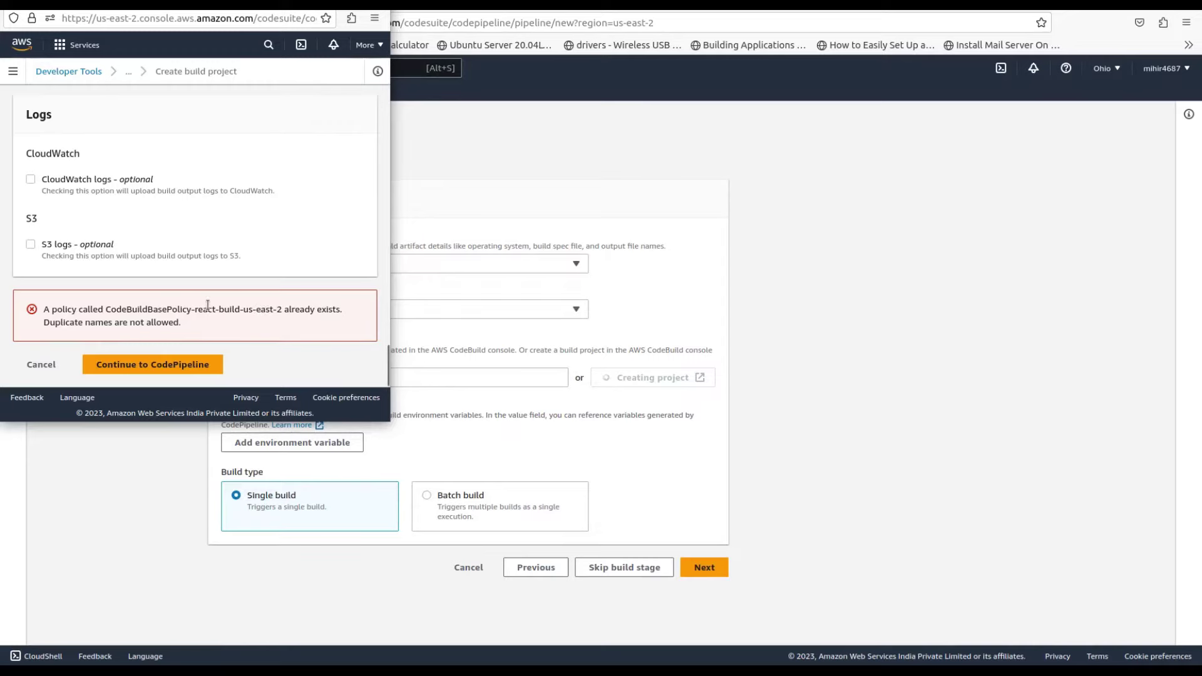
Step: Rename the build project react-build-1, create it, and proceed to the pipeline's deploy stage
{"action": "scroll", "coordinate": [212, 308], "scroll_direction": "up", "scroll_amount": 6}
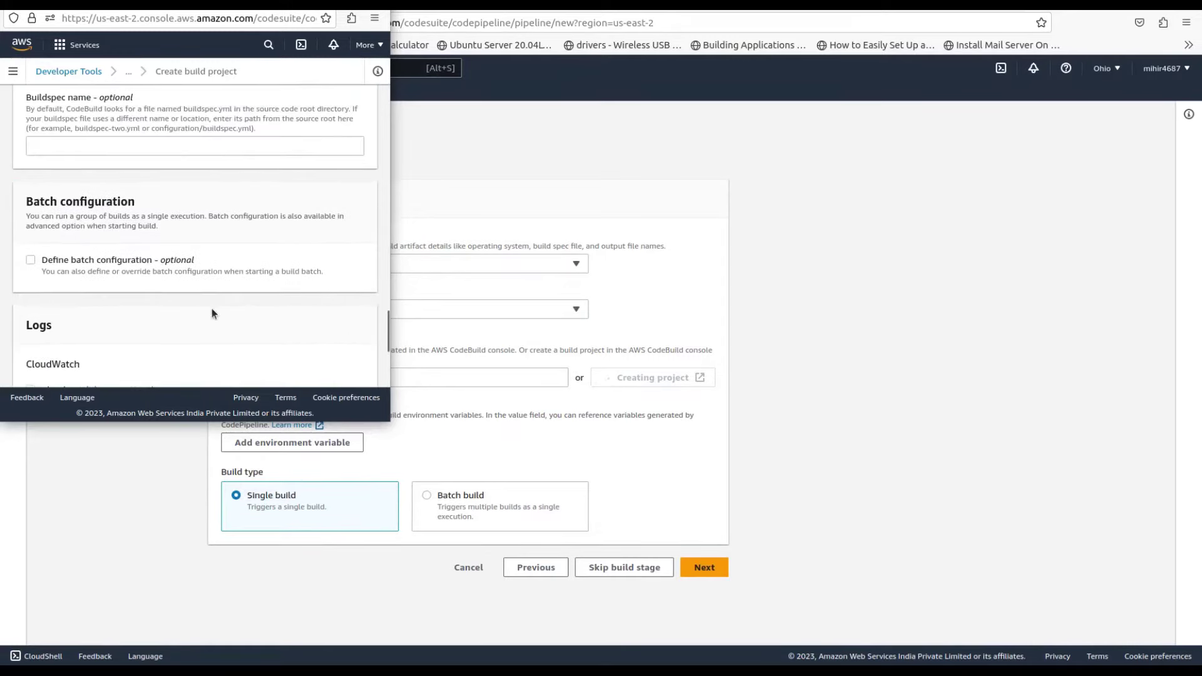
{"action": "scroll", "coordinate": [212, 308], "scroll_direction": "up", "scroll_amount": 5}
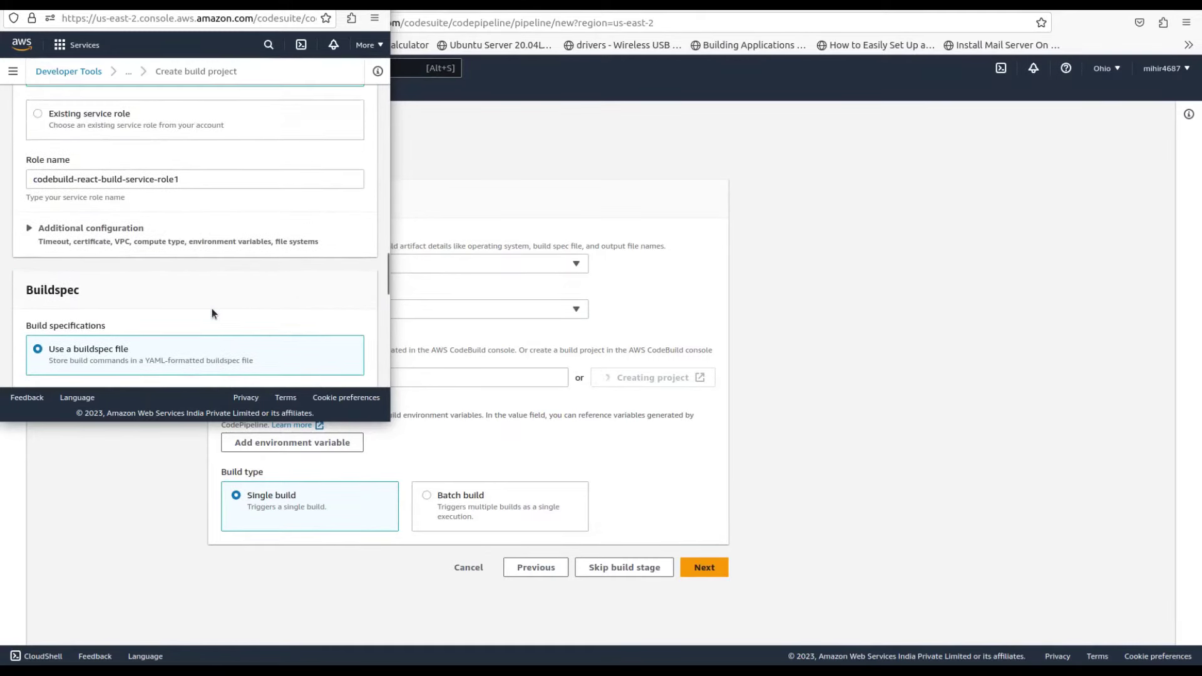
{"action": "scroll", "coordinate": [212, 313], "scroll_direction": "up", "scroll_amount": 8}
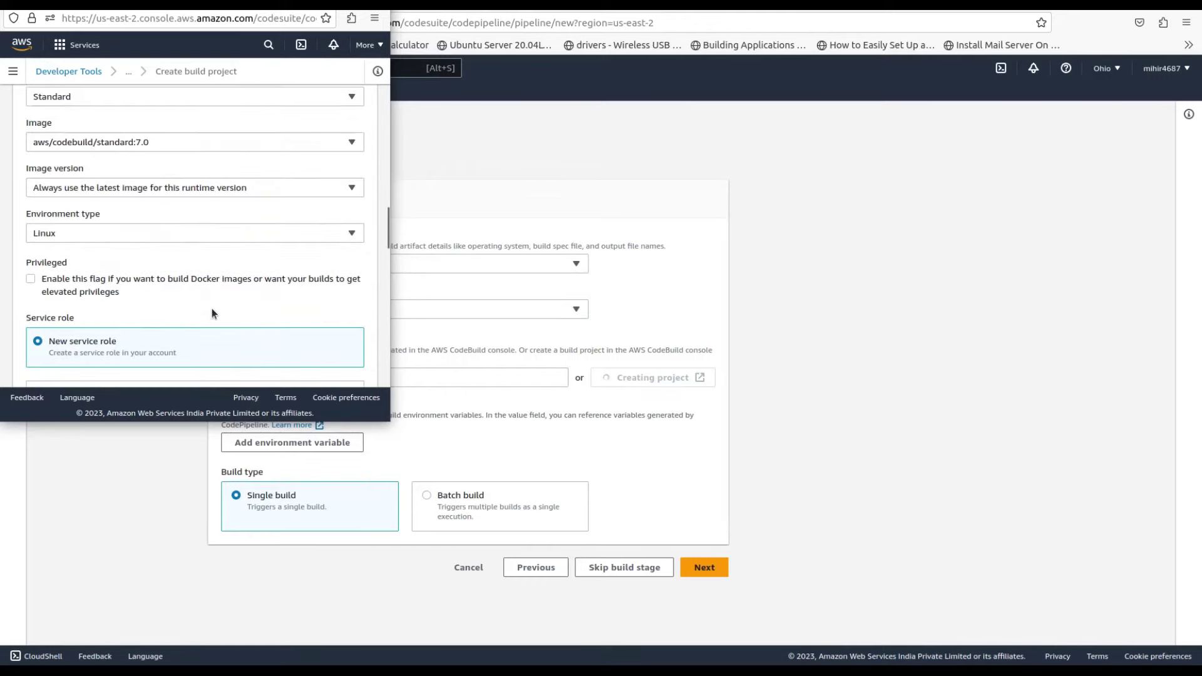
{"action": "scroll", "coordinate": [207, 287], "scroll_direction": "up", "scroll_amount": 5}
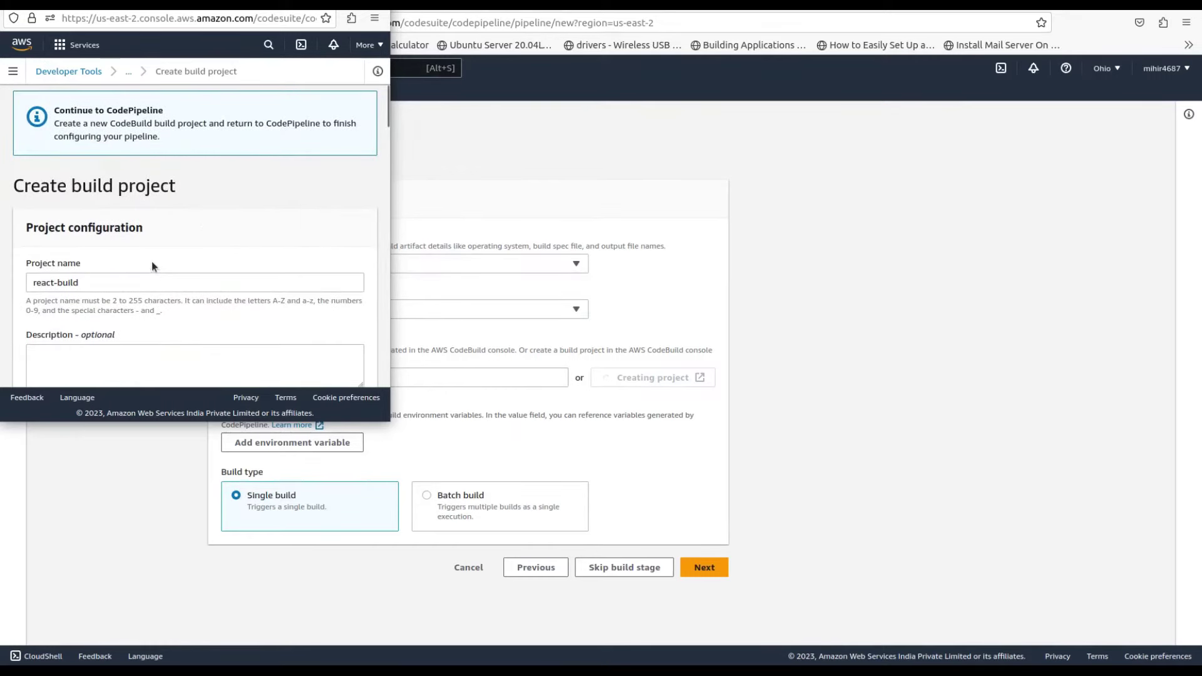
{"action": "left_click", "coordinate": [138, 277]}
{"action": "type", "text": "-1"}
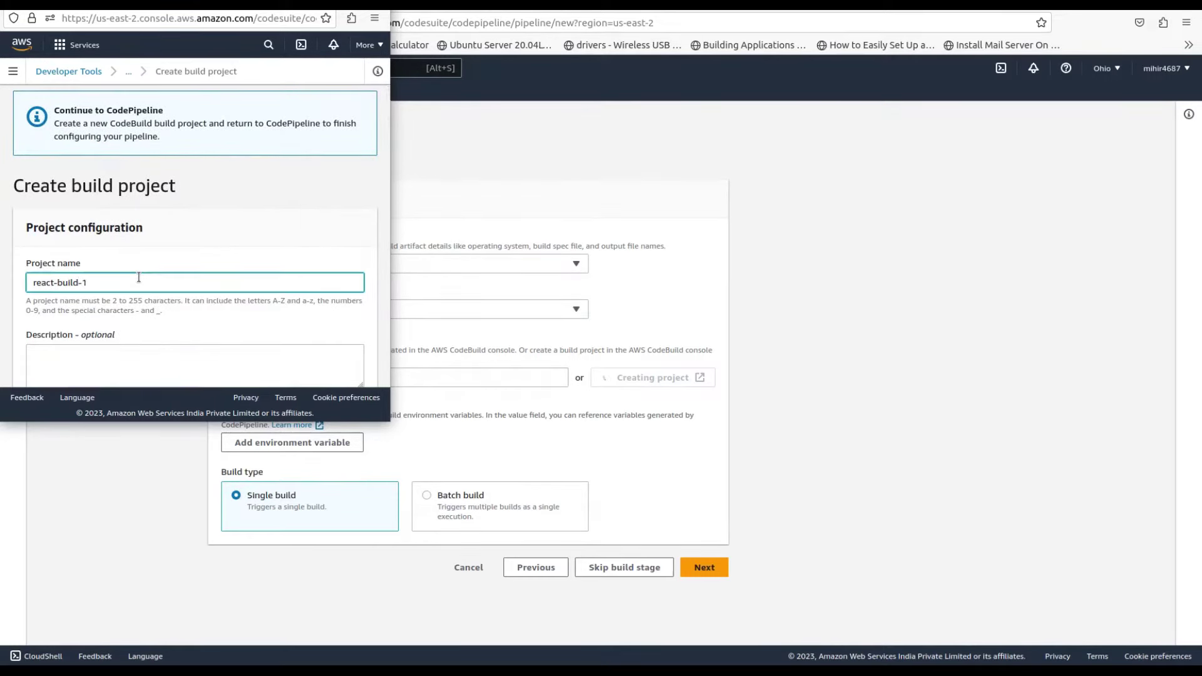
{"action": "scroll", "coordinate": [139, 277], "scroll_direction": "down", "scroll_amount": 10}
{"action": "scroll", "coordinate": [141, 280], "scroll_direction": "down", "scroll_amount": 3}
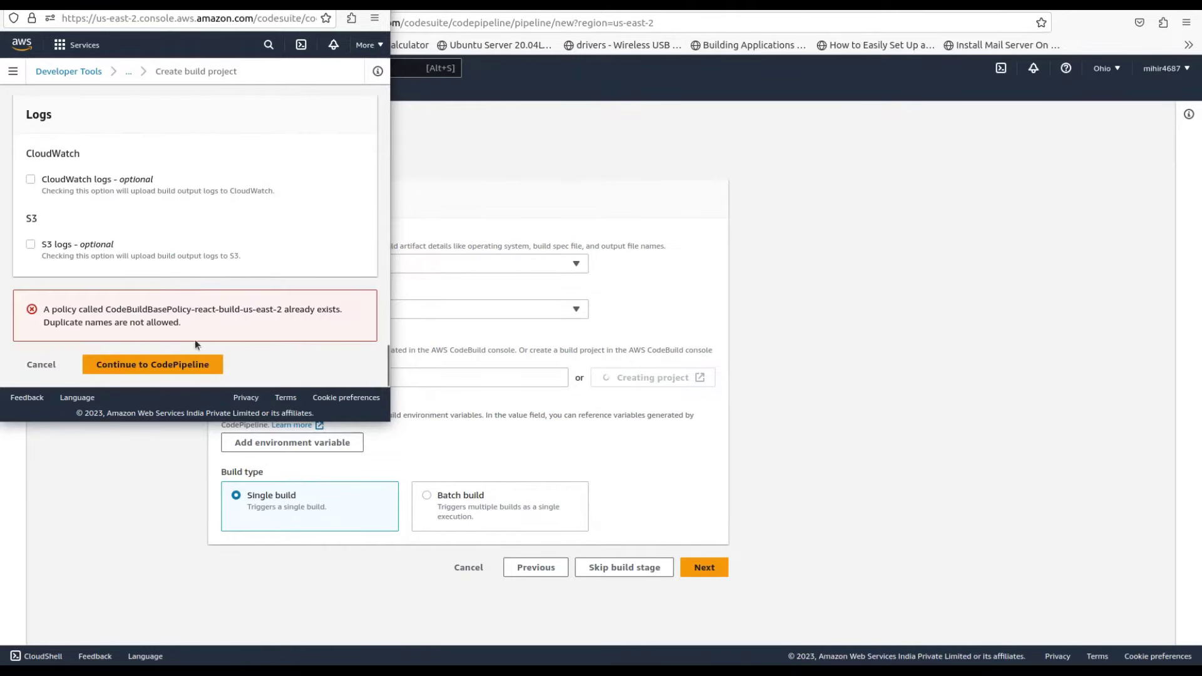
{"action": "left_click", "coordinate": [182, 366]}
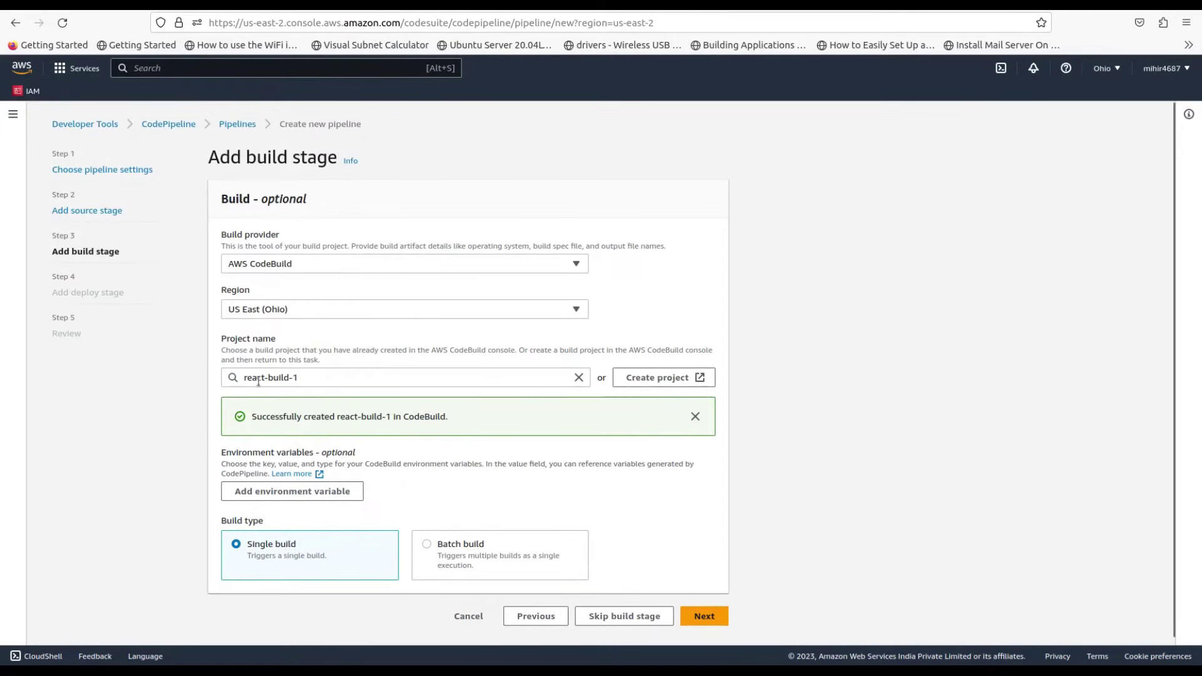
{"action": "left_click", "coordinate": [703, 617]}
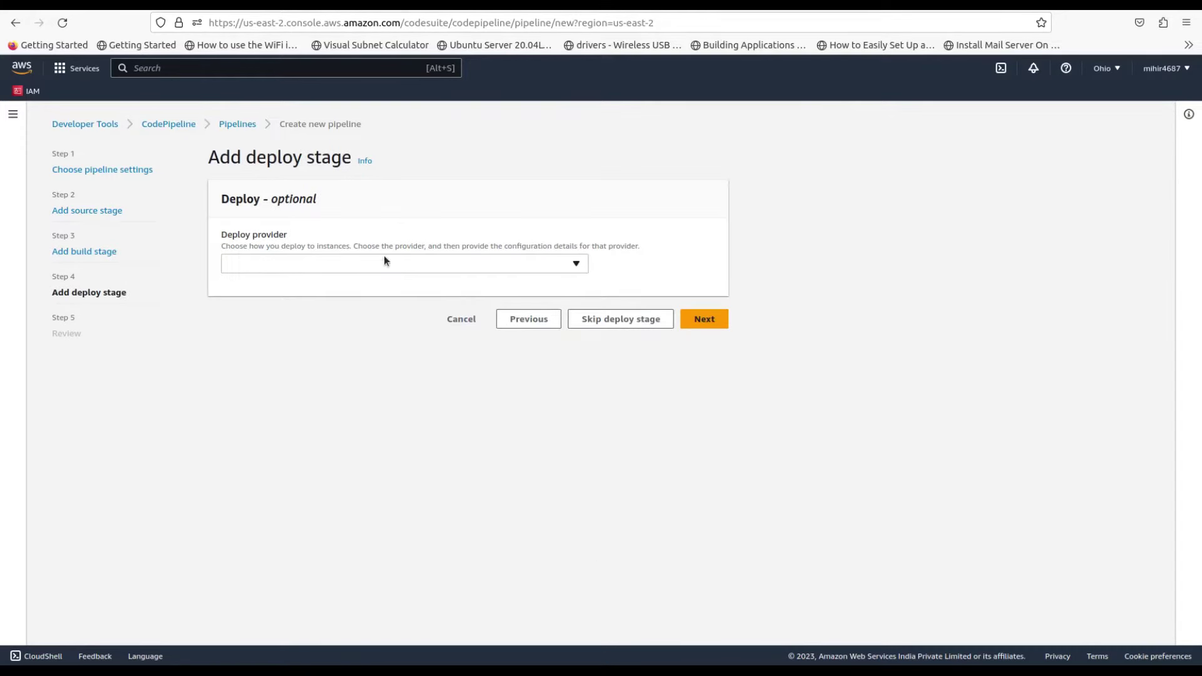
Step: Set the deploy stage to Amazon S3 with bucket demo-react-app-bucket-123, extracting the file before deploy, and proceed to the review
{"action": "left_click", "coordinate": [383, 268]}
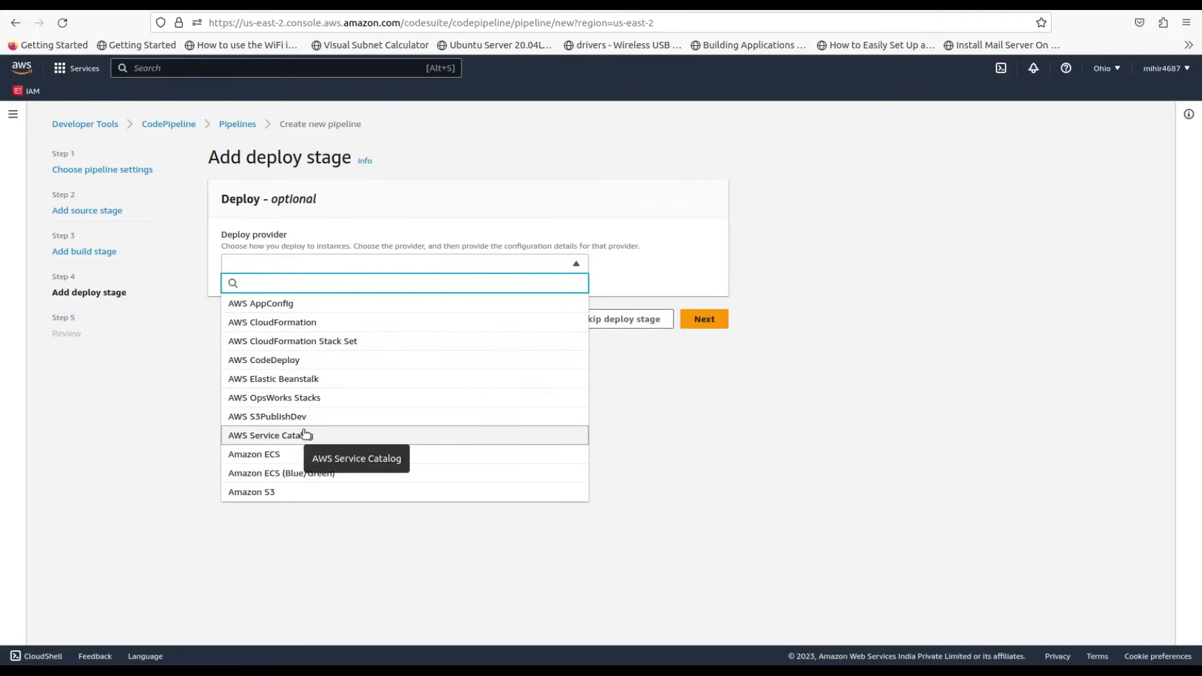
{"action": "left_click", "coordinate": [289, 493]}
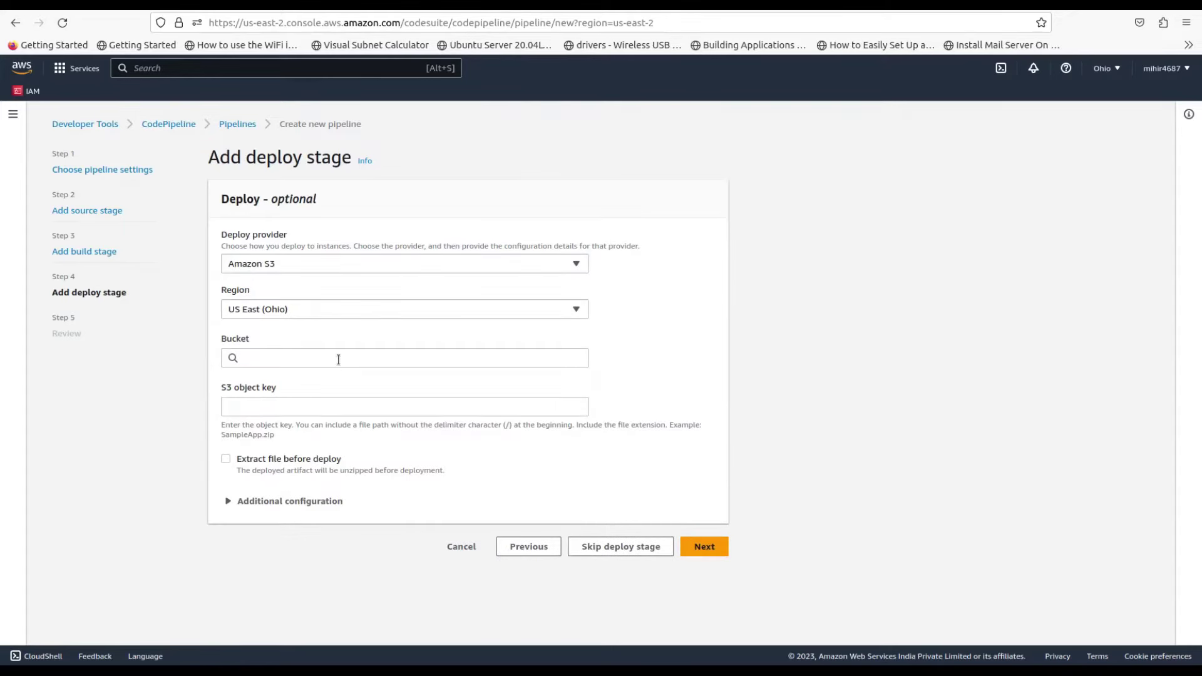
{"action": "left_click", "coordinate": [342, 354]}
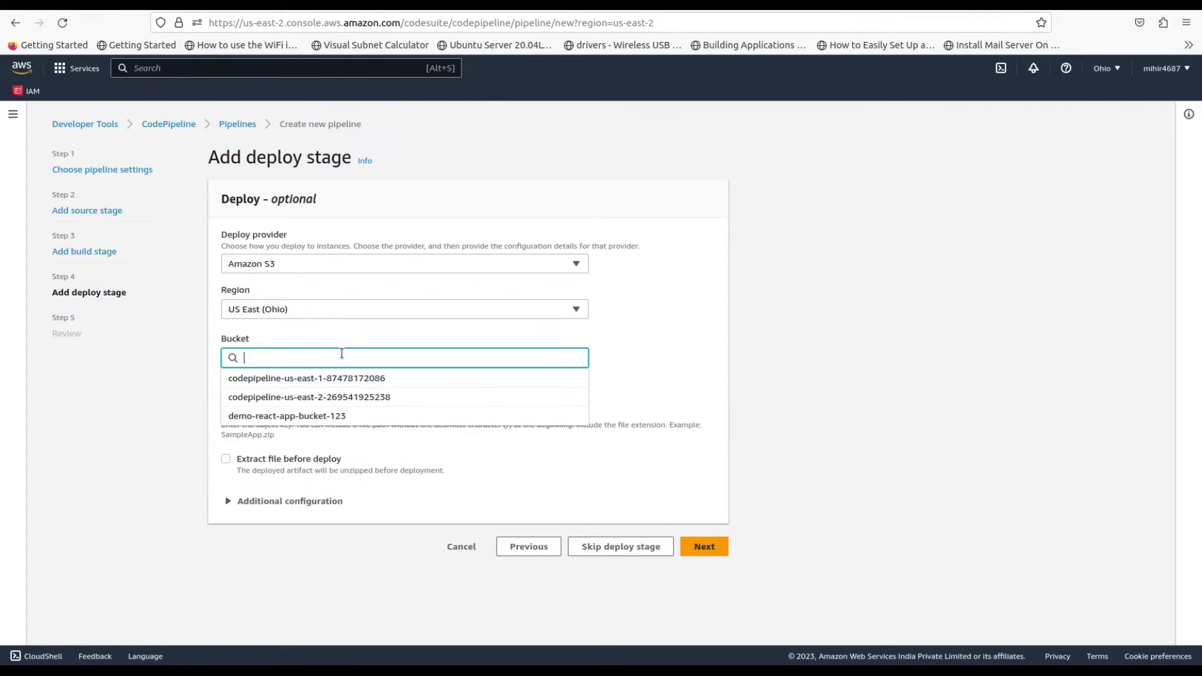
{"action": "left_click", "coordinate": [356, 418]}
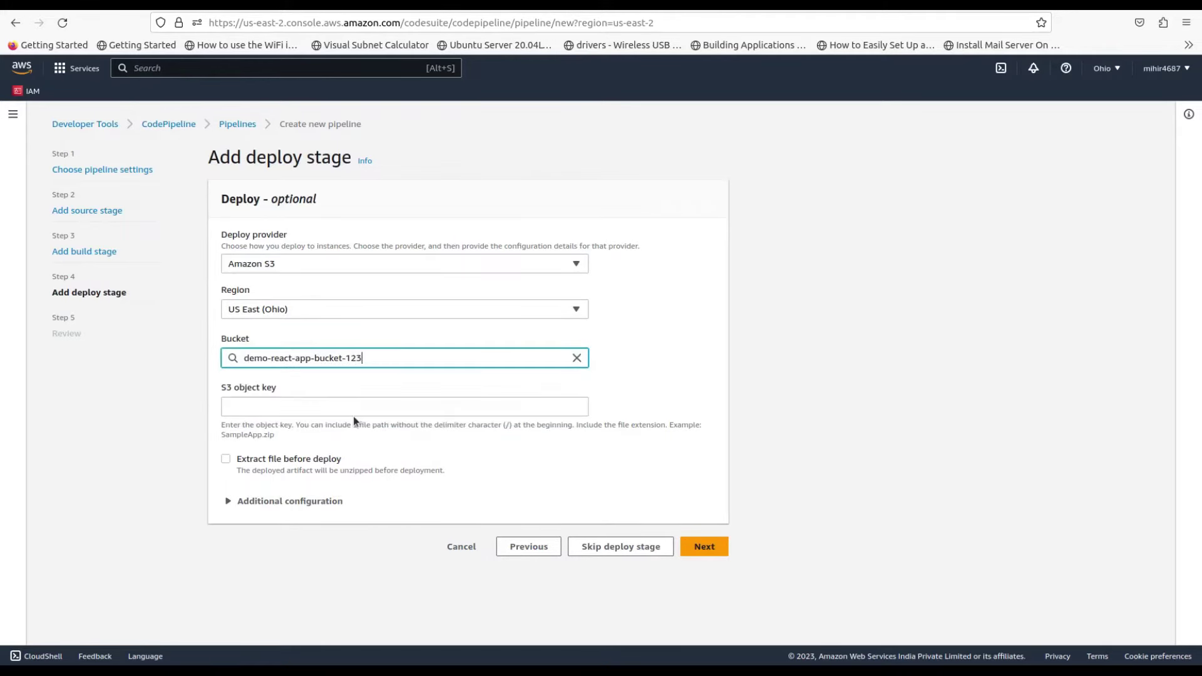
{"action": "left_click", "coordinate": [294, 408]}
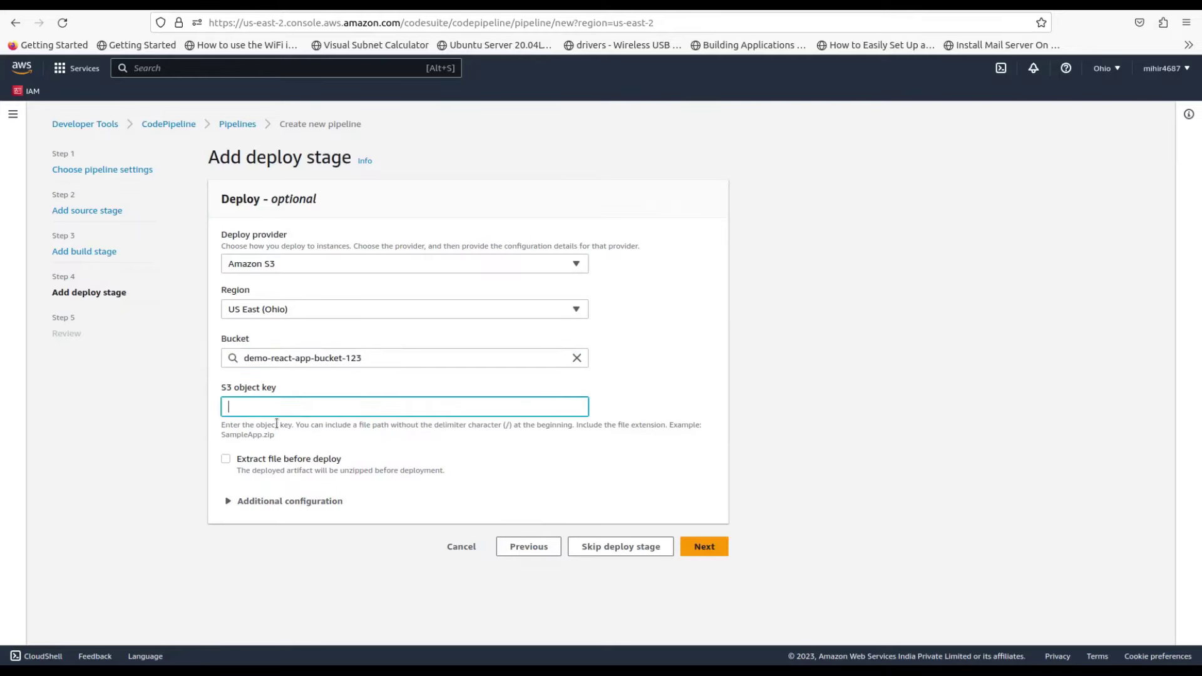
{"action": "left_click", "coordinate": [226, 461]}
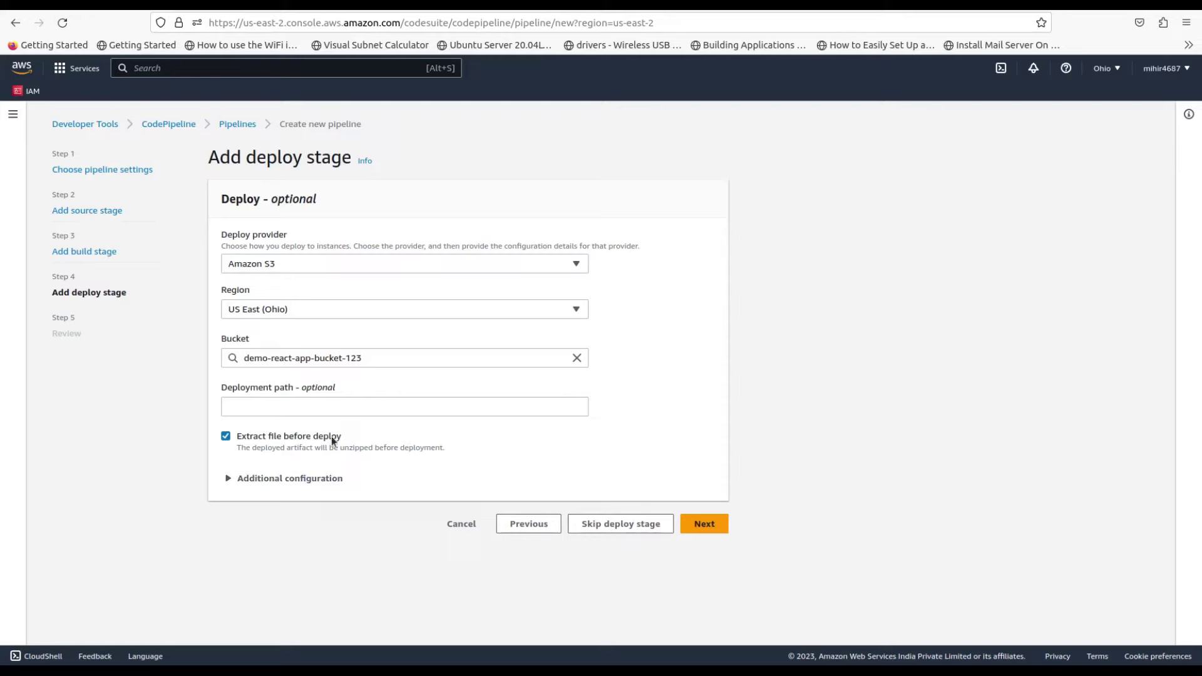
{"action": "left_click", "coordinate": [709, 524]}
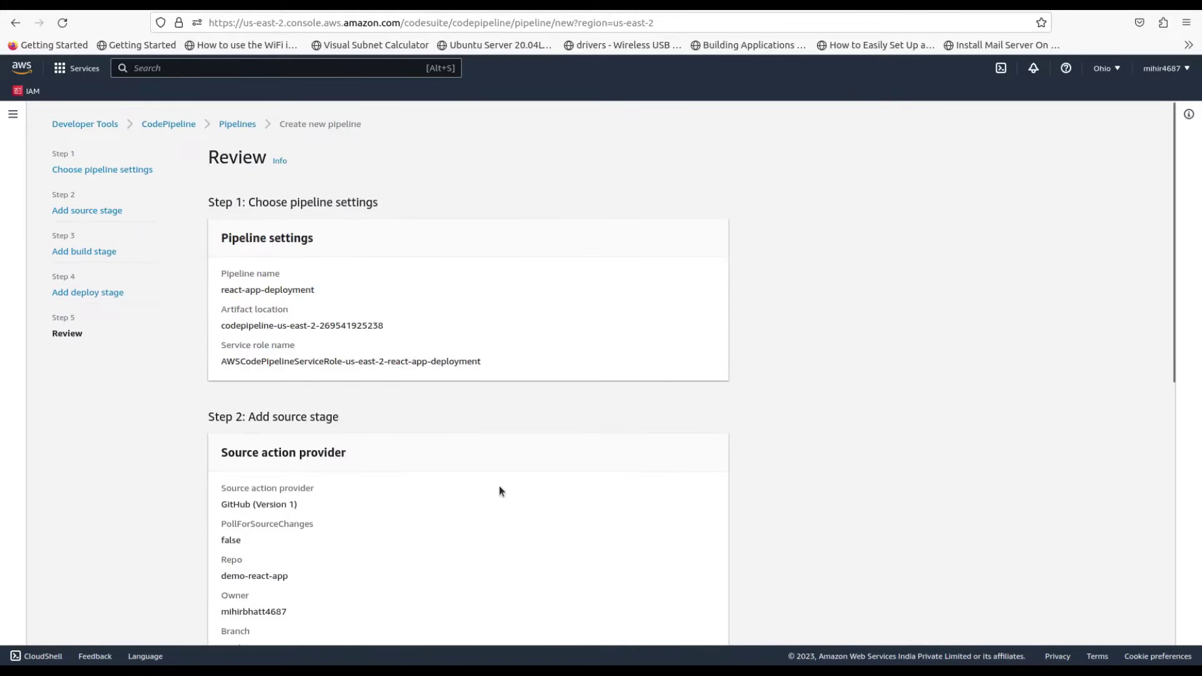
Step: Review the pipeline's source, build and deploy settings, and create the pipeline
{"action": "scroll", "coordinate": [498, 486], "scroll_direction": "down", "scroll_amount": 8}
{"action": "scroll", "coordinate": [558, 472], "scroll_direction": "up", "scroll_amount": 8}
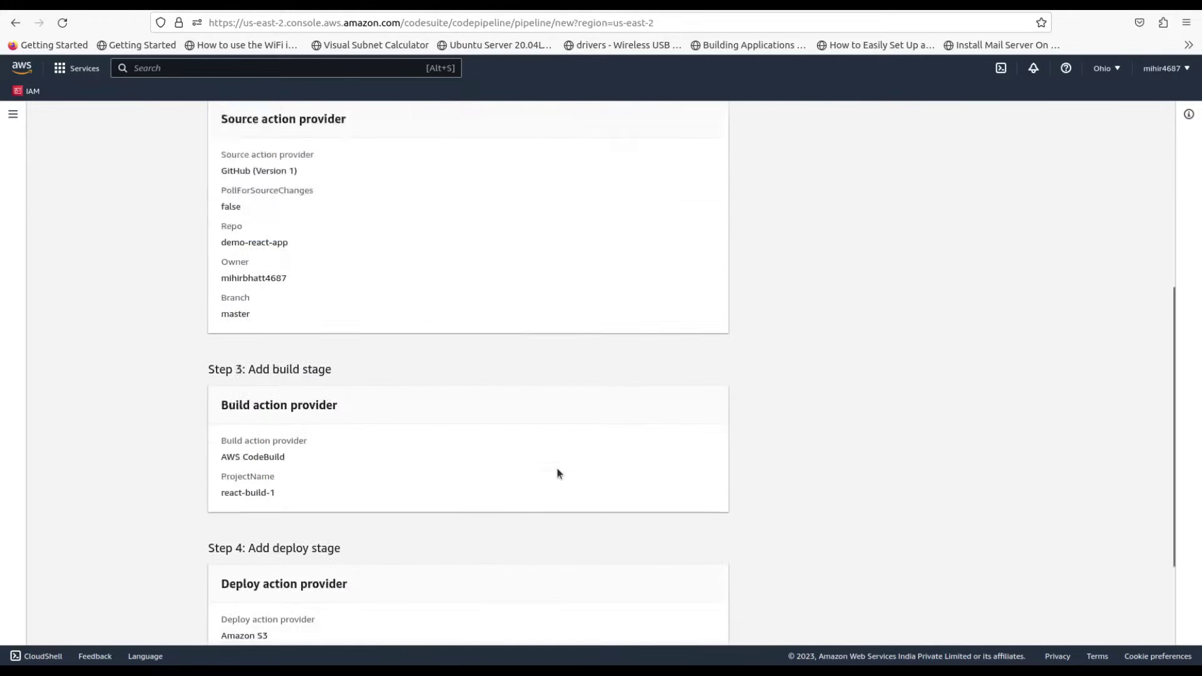
{"action": "scroll", "coordinate": [558, 472], "scroll_direction": "down", "scroll_amount": 8}
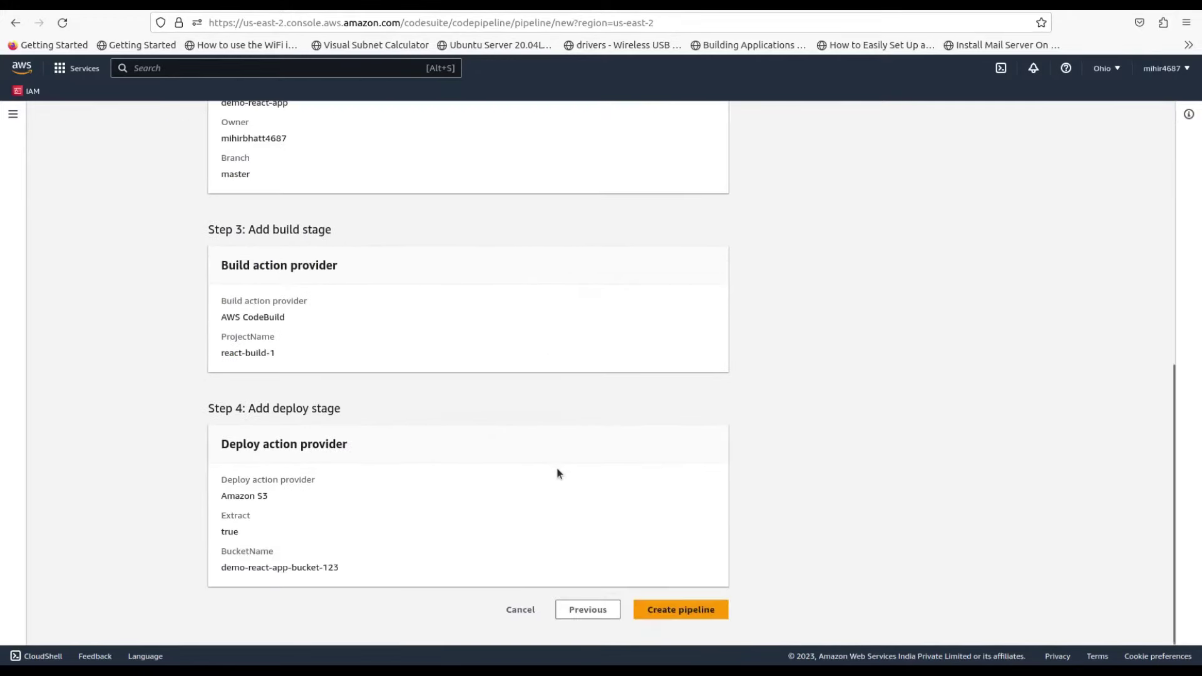
{"action": "left_click", "coordinate": [687, 611]}
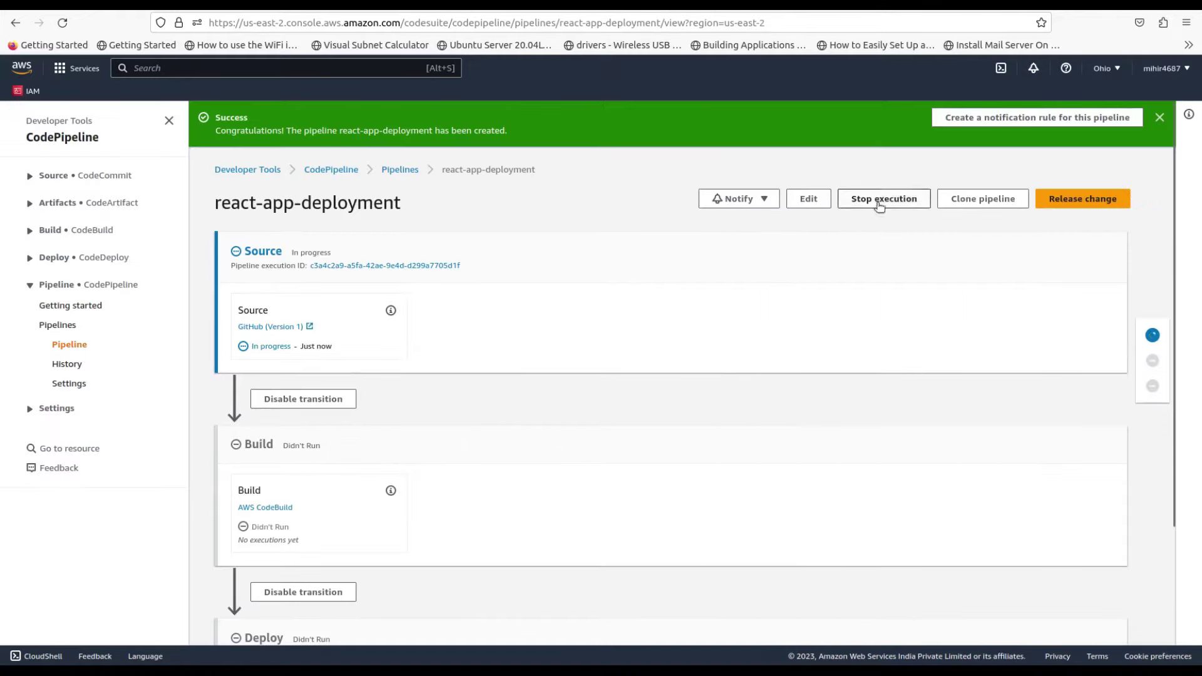
Step: Start stopping the pipeline's current execution with the Stop and abandon mode, and open the choice of executions
{"action": "left_click", "coordinate": [882, 199]}
{"action": "left_click", "coordinate": [583, 254]}
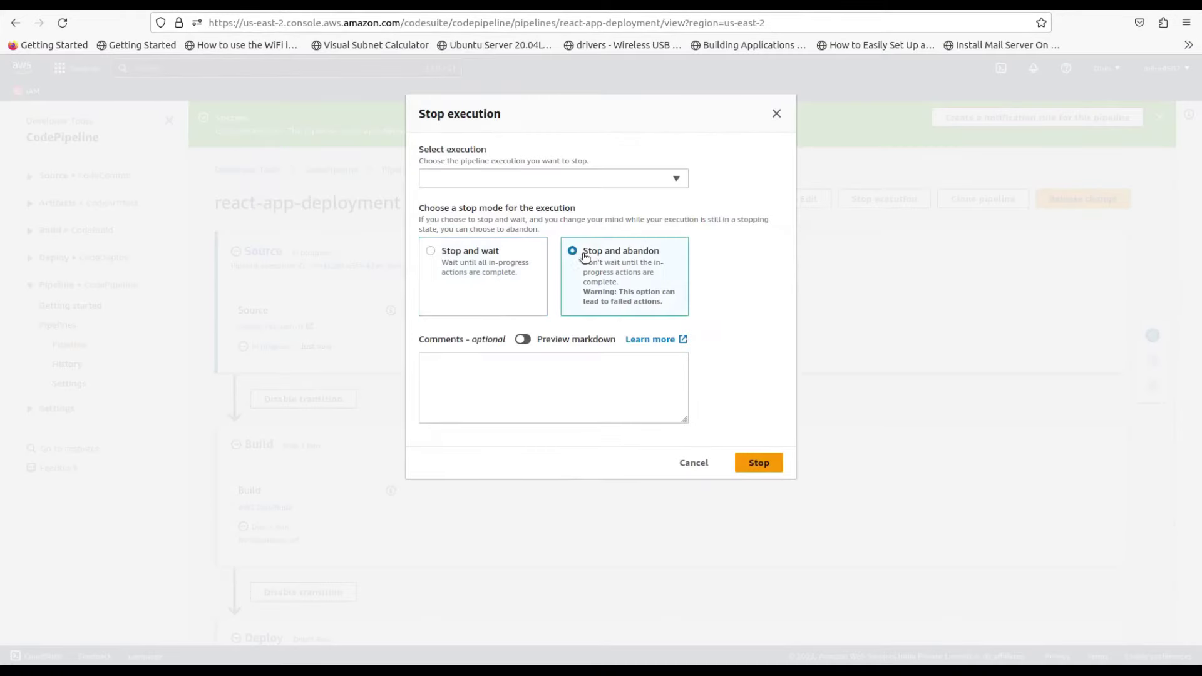
{"action": "left_click", "coordinate": [601, 185]}
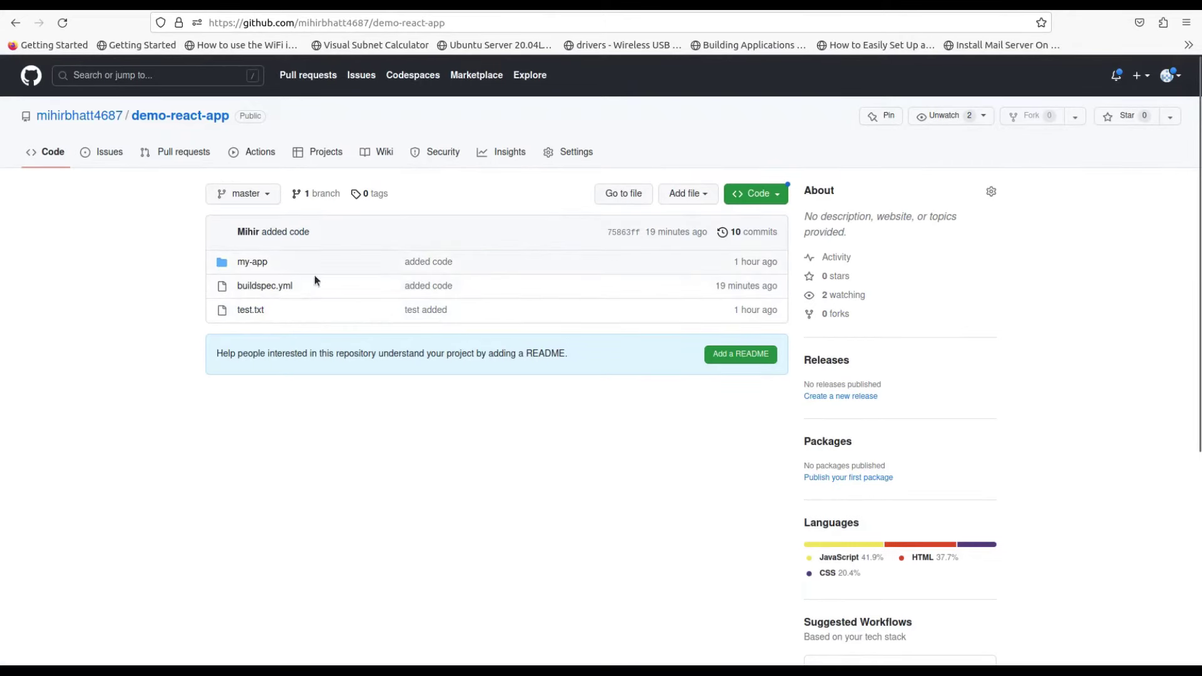
Step: Switch to the demo-react-app repository on GitHub and examine the my-app folder's contents and the buildspec.yml entry
{"action": "left_click", "coordinate": [242, 263]}
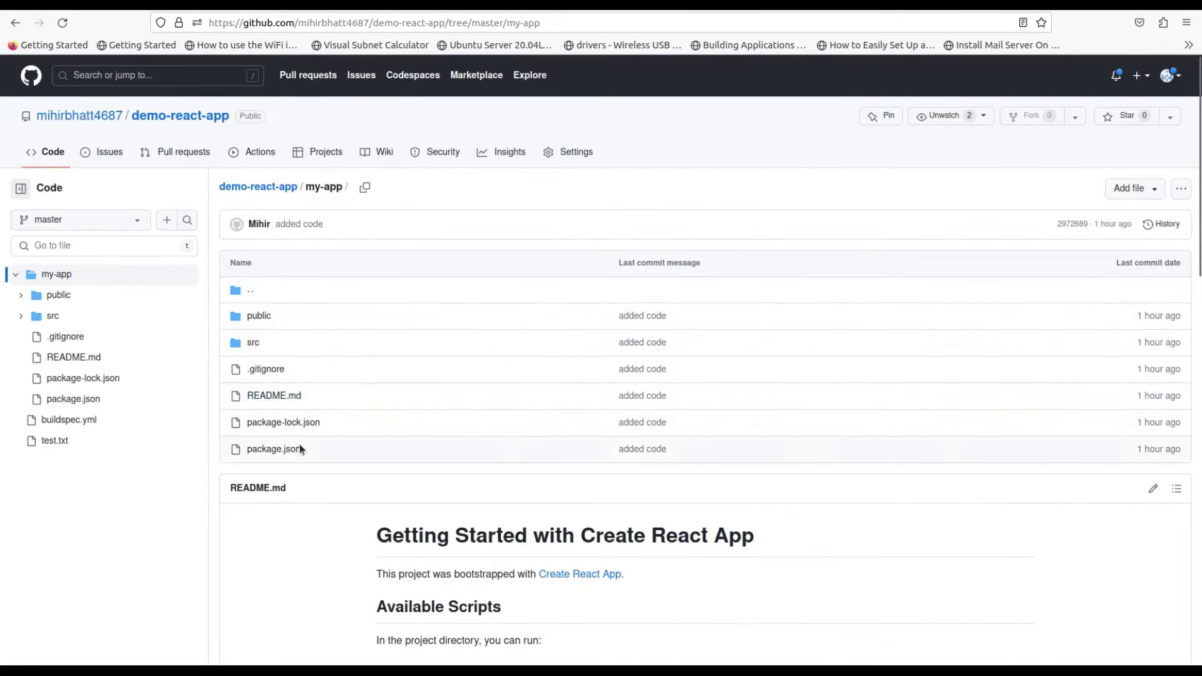
{"action": "left_click", "coordinate": [271, 187]}
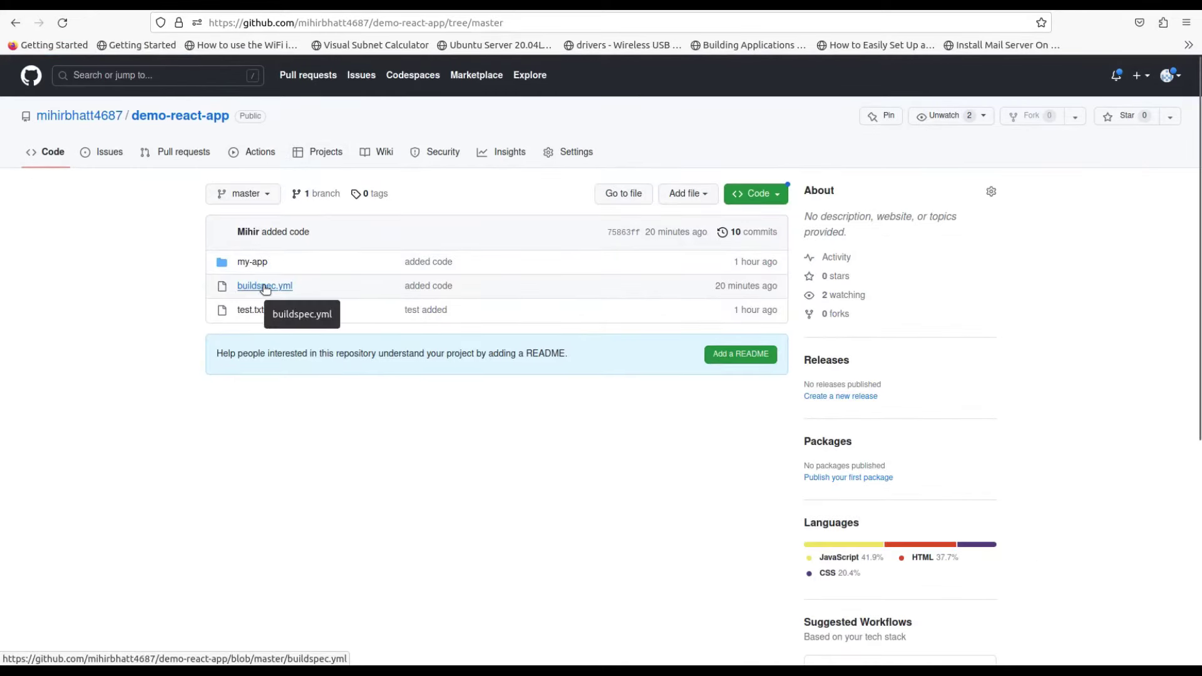
{"action": "left_click_drag", "start_coordinate": [298, 287], "coordinate": [233, 289]}
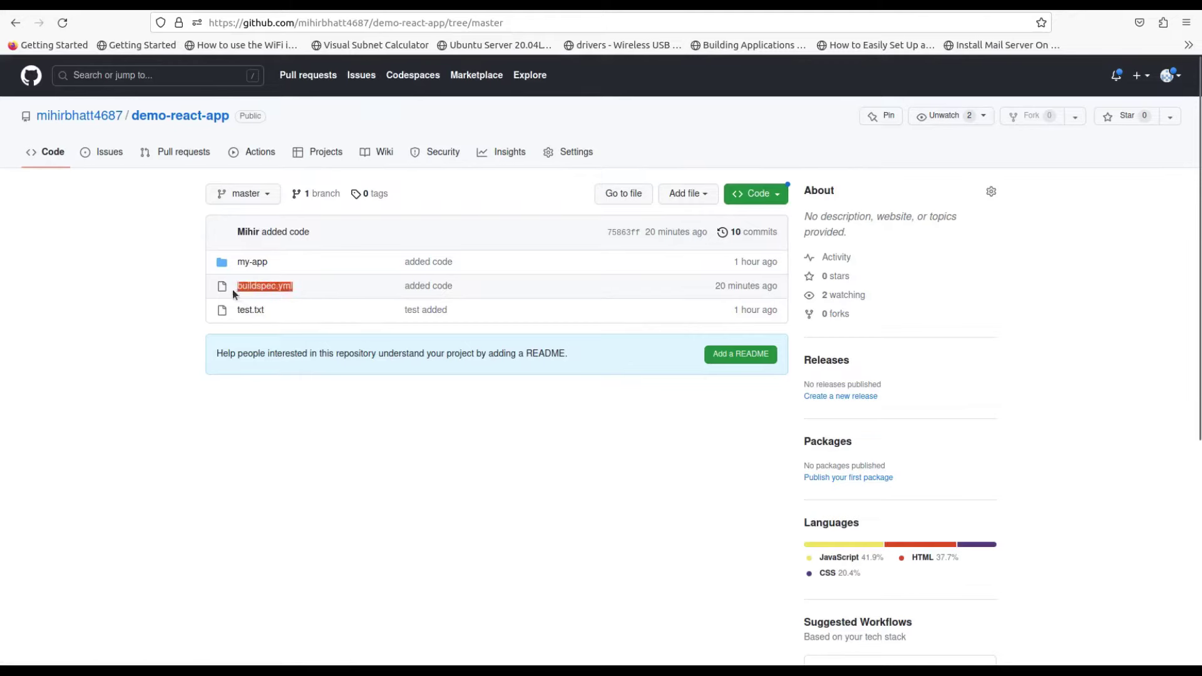
{"action": "left_click", "coordinate": [160, 352]}
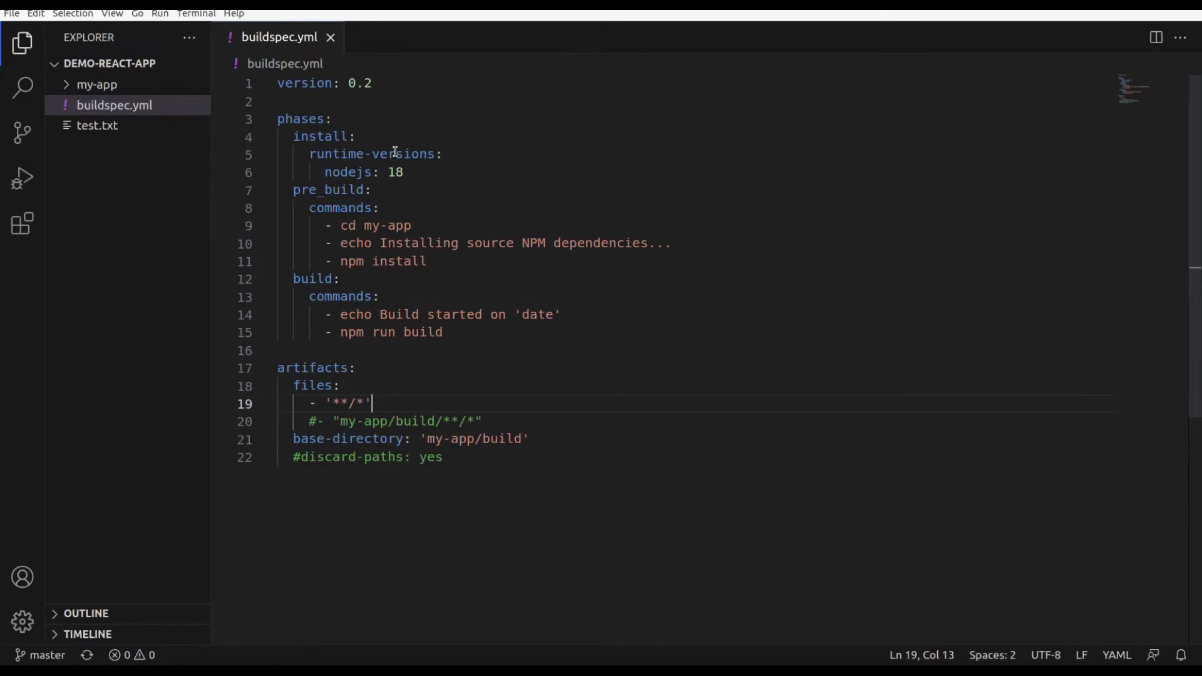
Step: Examine the install phase's Node.js runtime version and the cd my-app pre-build command in buildspec.yml
{"action": "left_click_drag", "start_coordinate": [322, 170], "coordinate": [402, 173]}
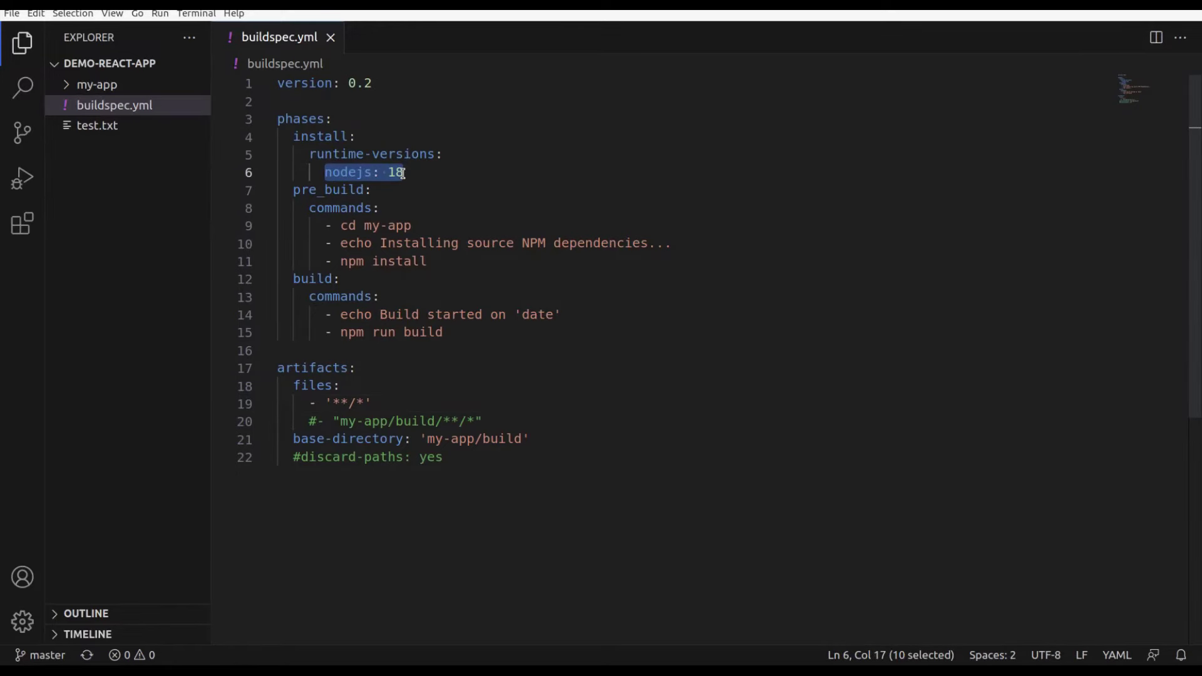
{"action": "left_click", "coordinate": [343, 175]}
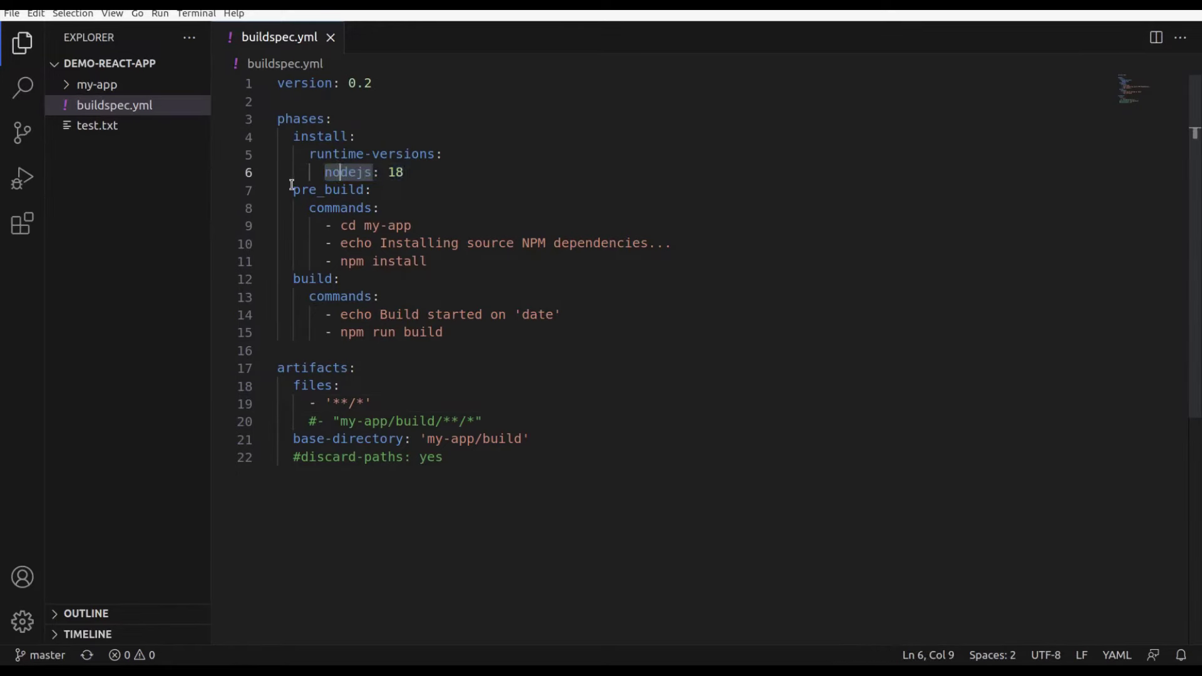
{"action": "left_click", "coordinate": [315, 154]}
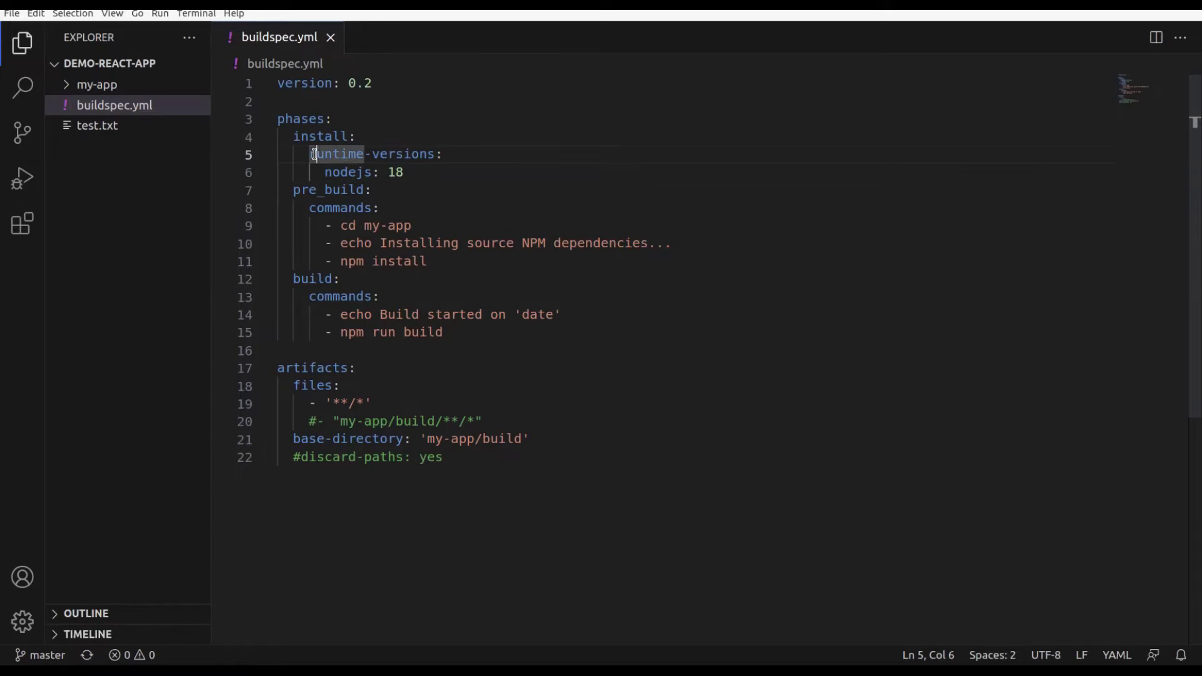
{"action": "left_click", "coordinate": [326, 174]}
{"action": "left_click_drag", "start_coordinate": [326, 174], "coordinate": [417, 177]}
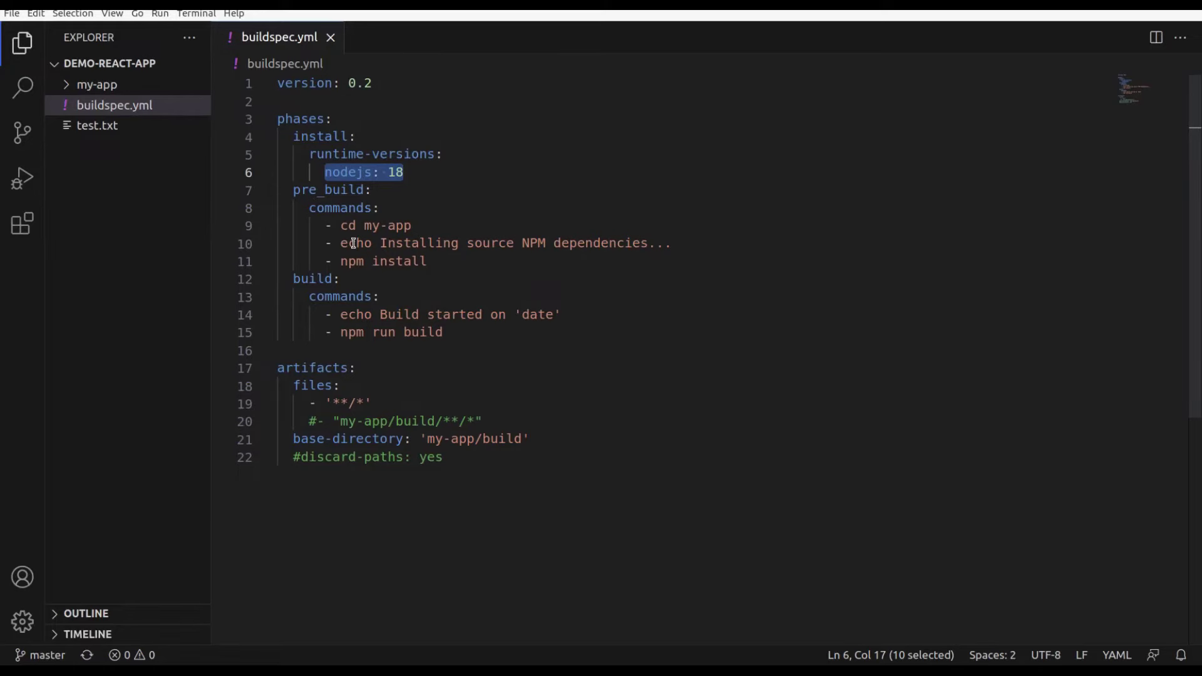
{"action": "left_click_drag", "start_coordinate": [341, 226], "coordinate": [412, 224]}
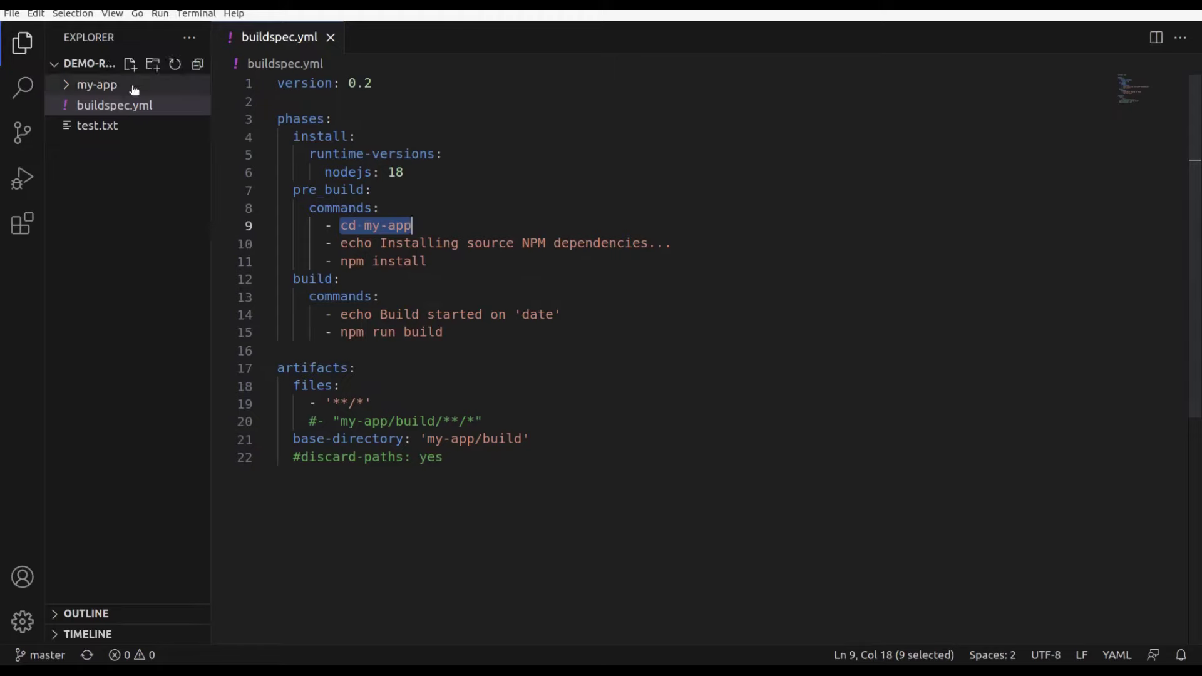
Step: Check the my-app folder's contents in the demo-react-app repository on GitHub, and return to buildspec.yml in VS Code
{"action": "key", "text": "alt+Tab"}
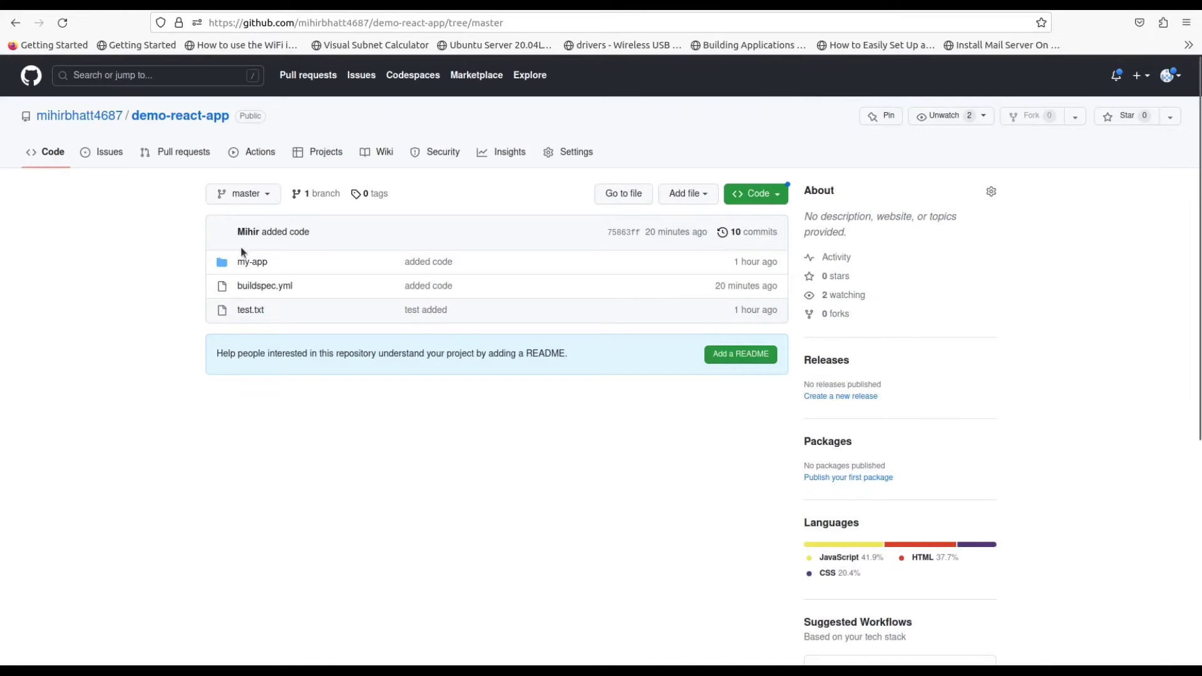
{"action": "left_click", "coordinate": [254, 263]}
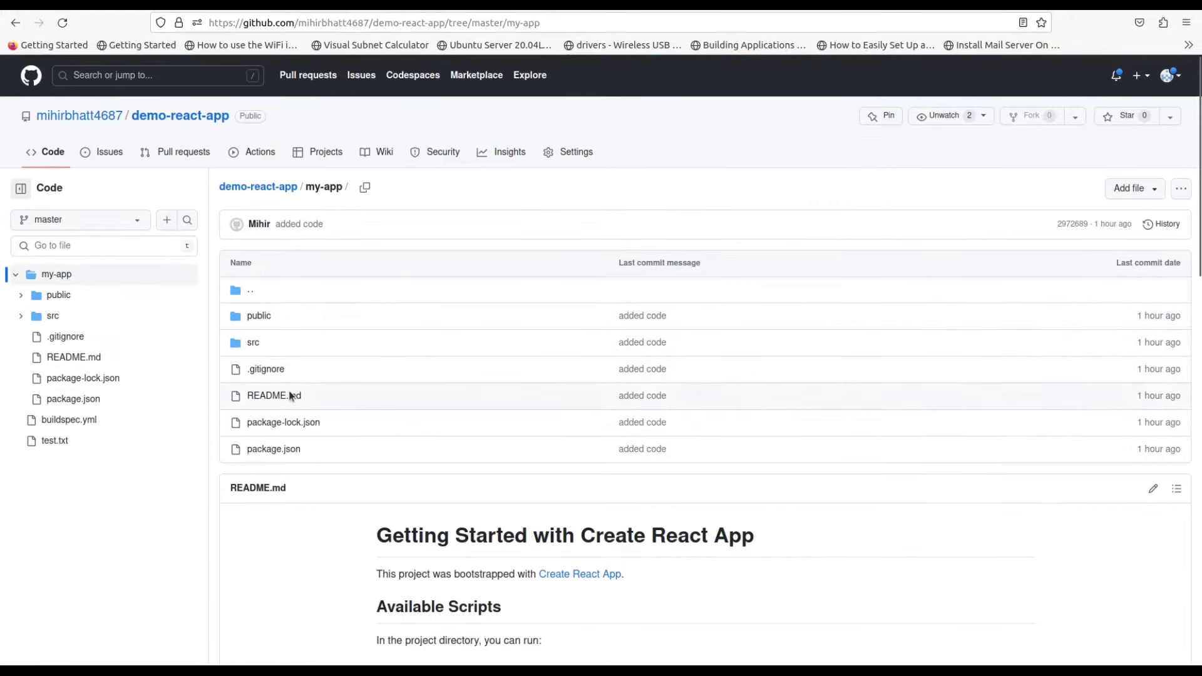
{"action": "key", "text": "alt+Tab"}
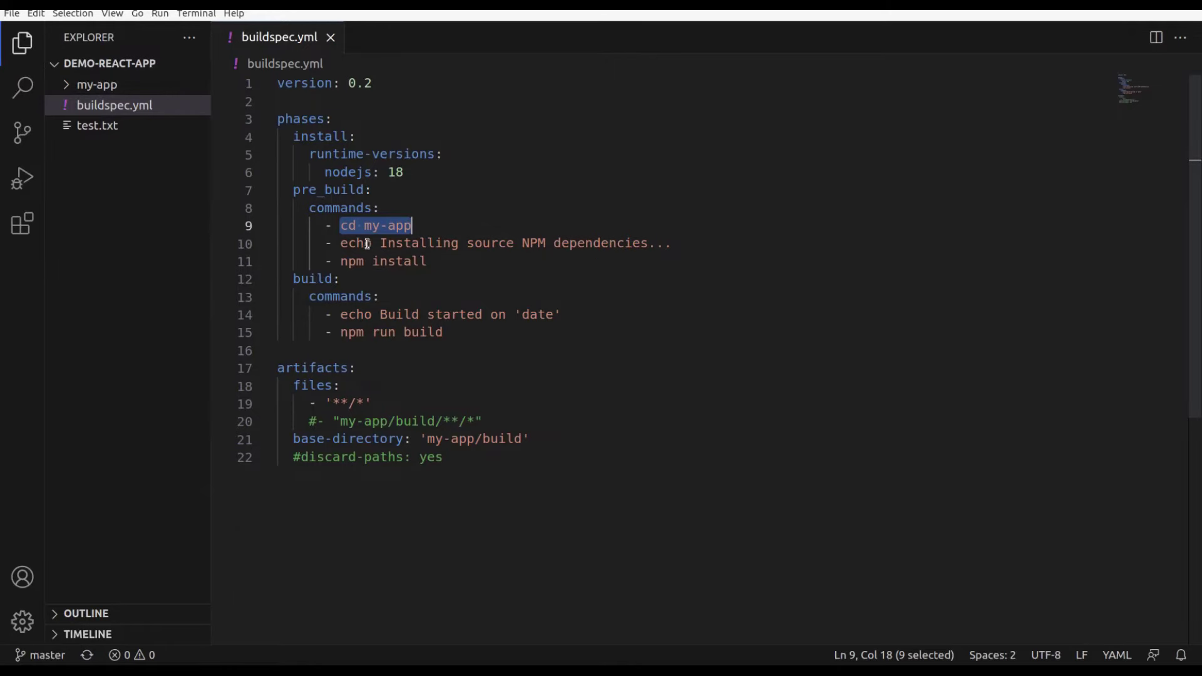
Step: Examine the echo, npm install and npm run build commands and the install, pre_build and build phases in buildspec.yml
{"action": "left_click", "coordinate": [349, 243]}
{"action": "key", "text": "shift+Right"}
{"action": "key", "text": "shift+Right"}
{"action": "key", "text": "shift+Right"}
{"action": "key", "text": "shift+Right"}
{"action": "key", "text": "shift+Right"}
{"action": "key", "text": "shift+Right"}
{"action": "key", "text": "shift+Right"}
{"action": "key", "text": "shift+Right"}
{"action": "key", "text": "shift+Right"}
{"action": "key", "text": "shift+Right"}
{"action": "key", "text": "shift+Right"}
{"action": "key", "text": "shift+Right"}
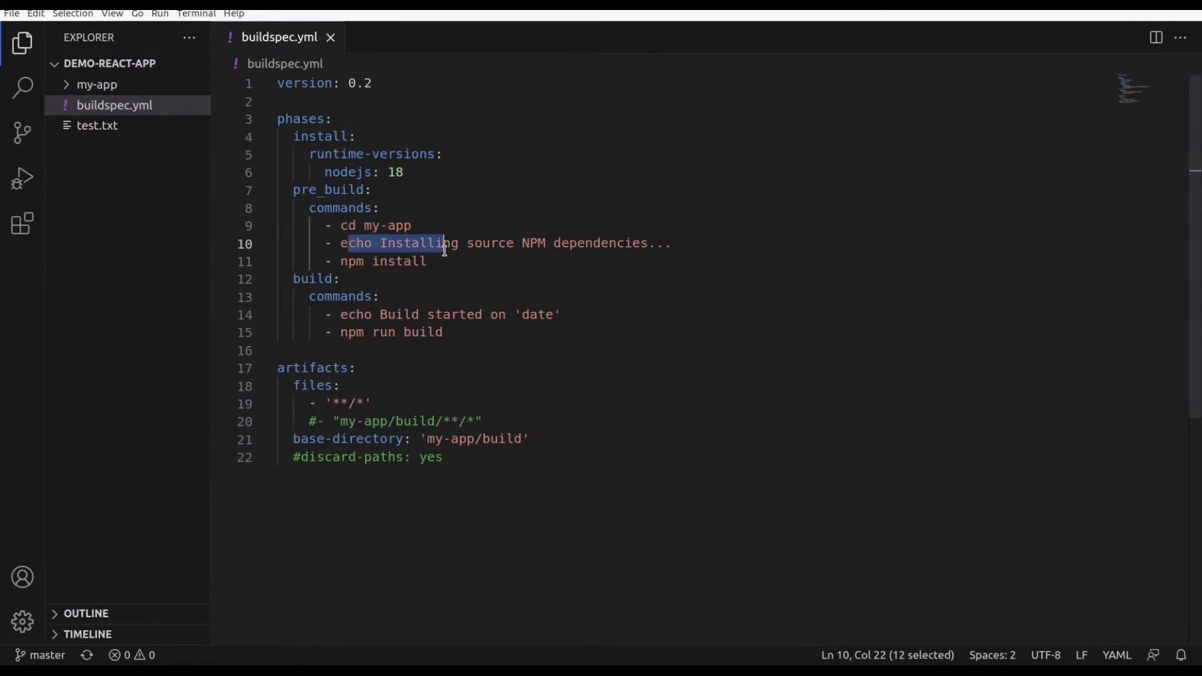
{"action": "left_click_drag", "start_coordinate": [341, 261], "coordinate": [432, 258]}
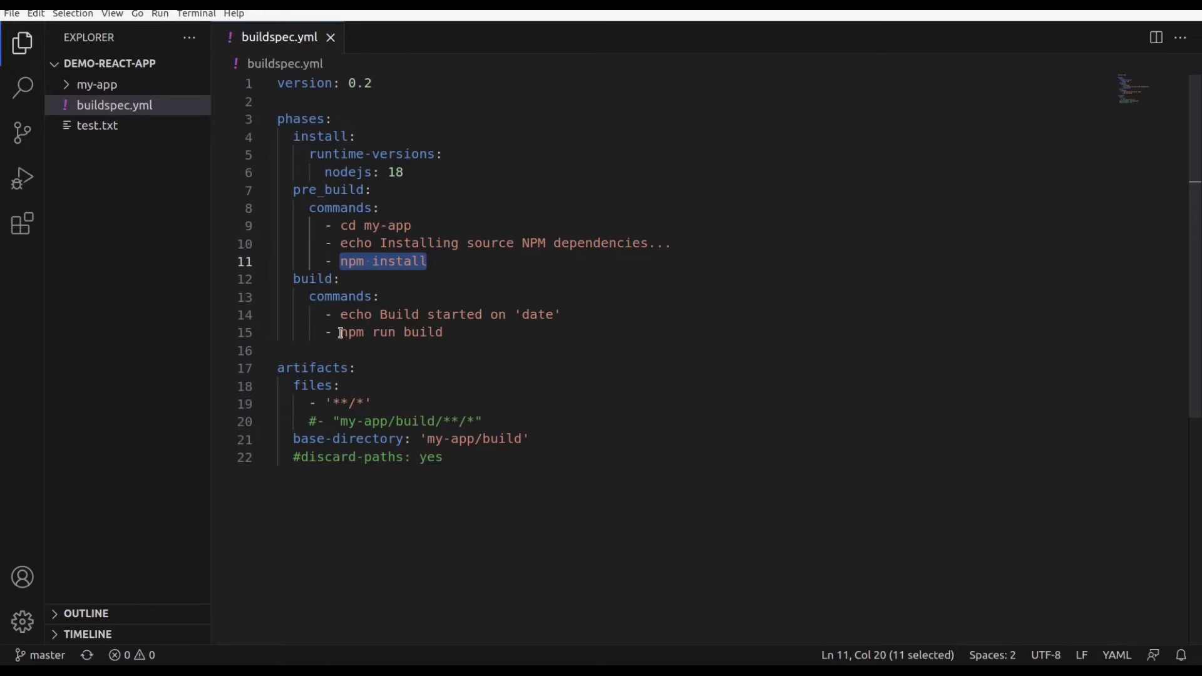
{"action": "left_click_drag", "start_coordinate": [341, 332], "coordinate": [439, 333]}
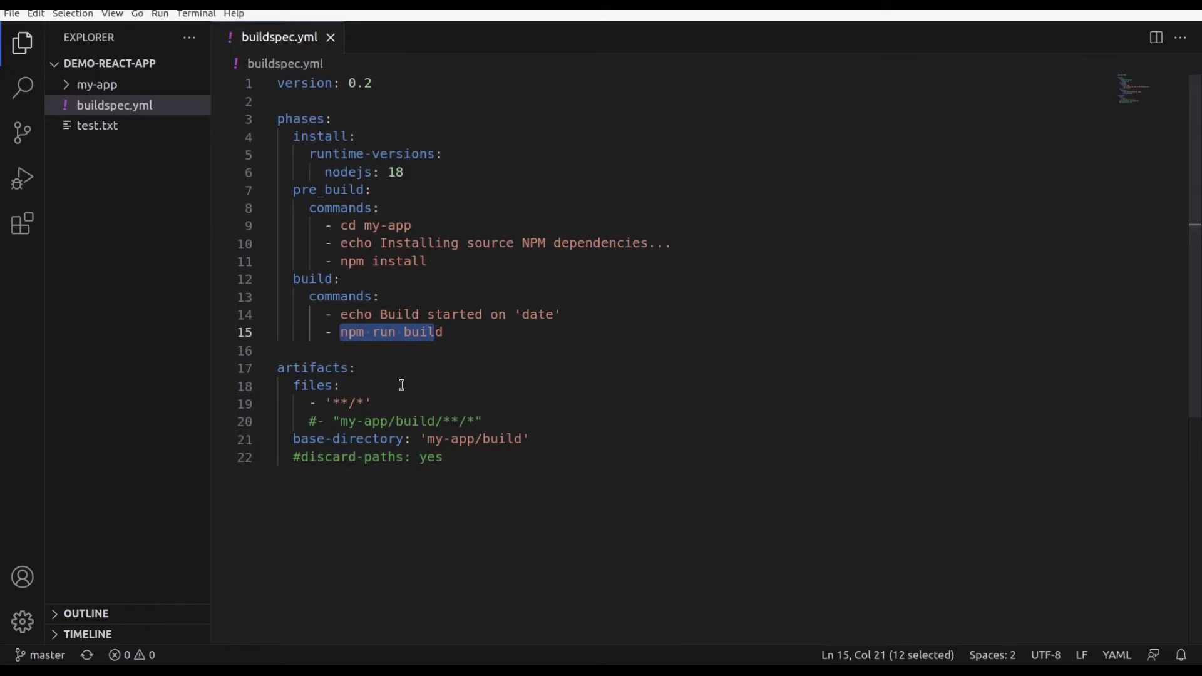
{"action": "left_click_drag", "start_coordinate": [293, 136], "coordinate": [461, 328]}
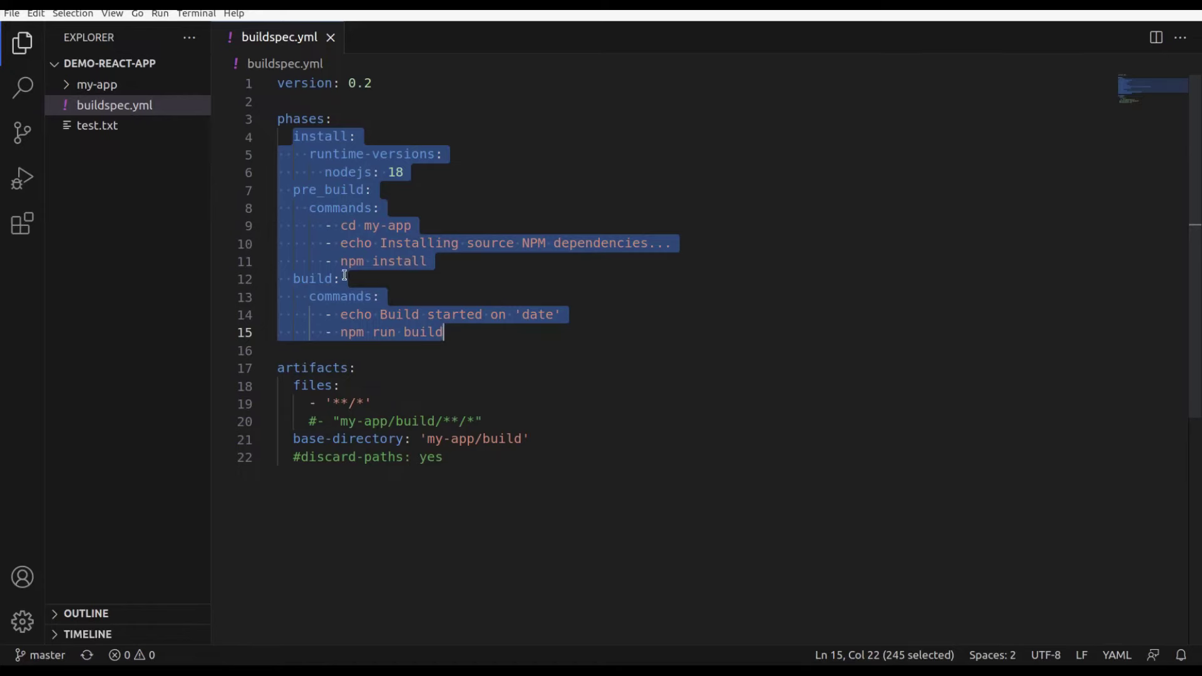
{"action": "double_click", "coordinate": [320, 278]}
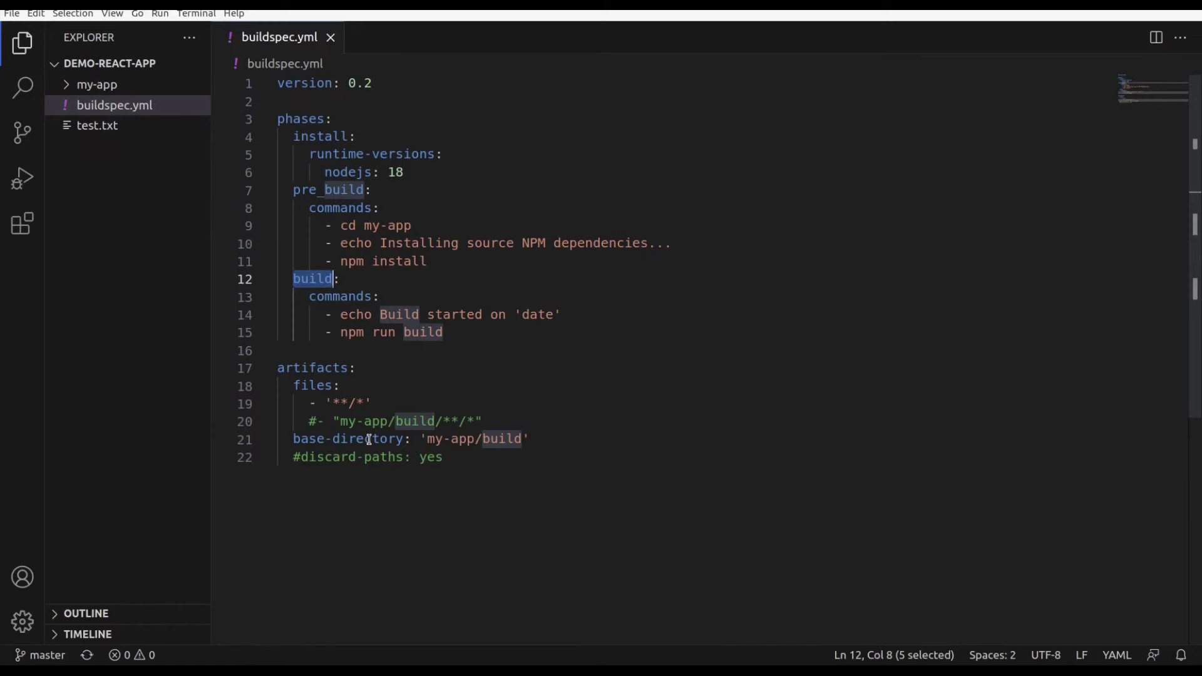
Step: Examine the base-directory path under artifacts in buildspec.yml, including its build folder
{"action": "left_click", "coordinate": [428, 439]}
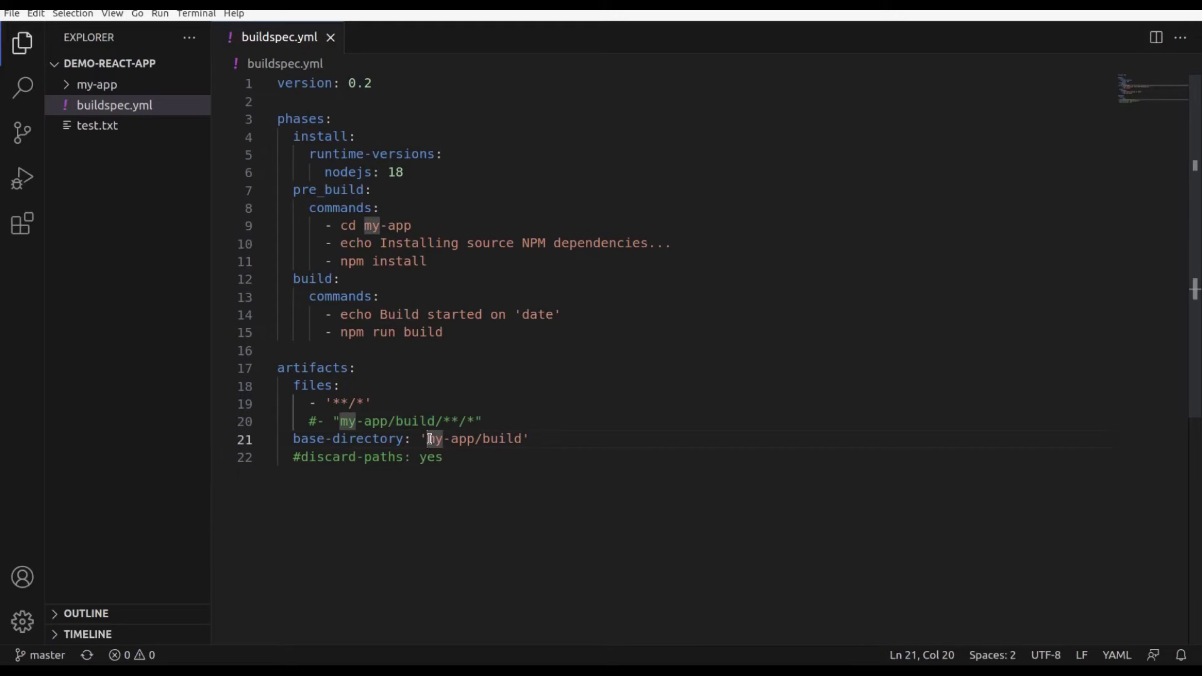
{"action": "left_click_drag", "start_coordinate": [430, 438], "coordinate": [521, 439]}
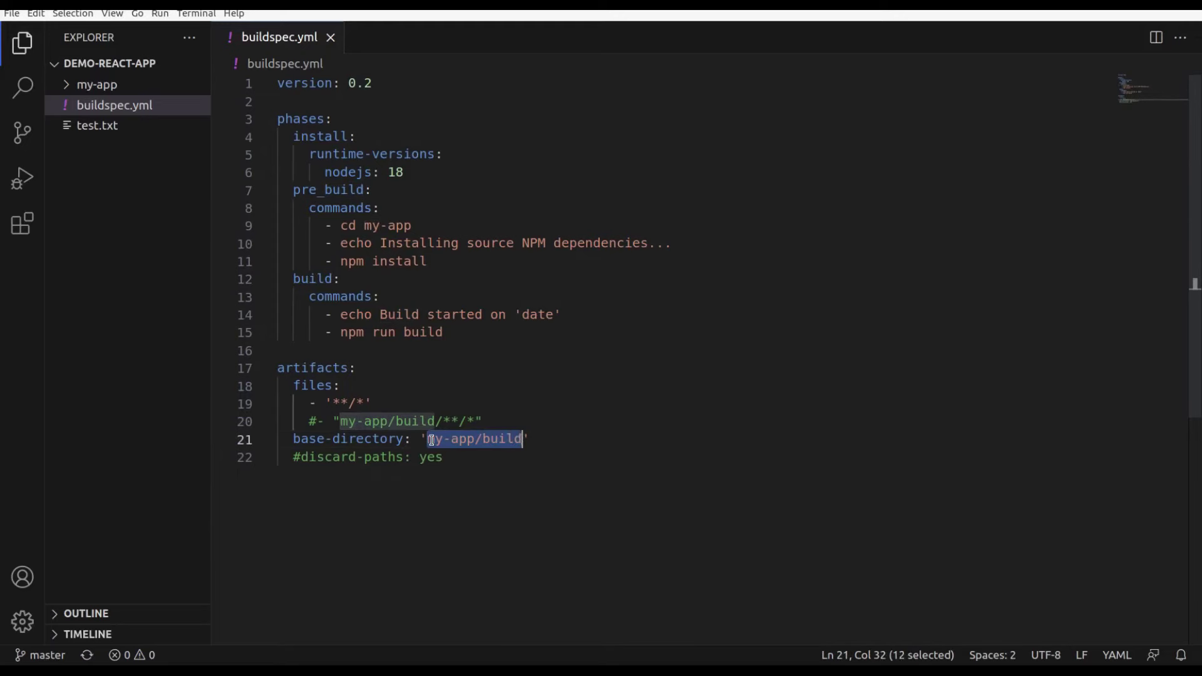
{"action": "left_click", "coordinate": [288, 440]}
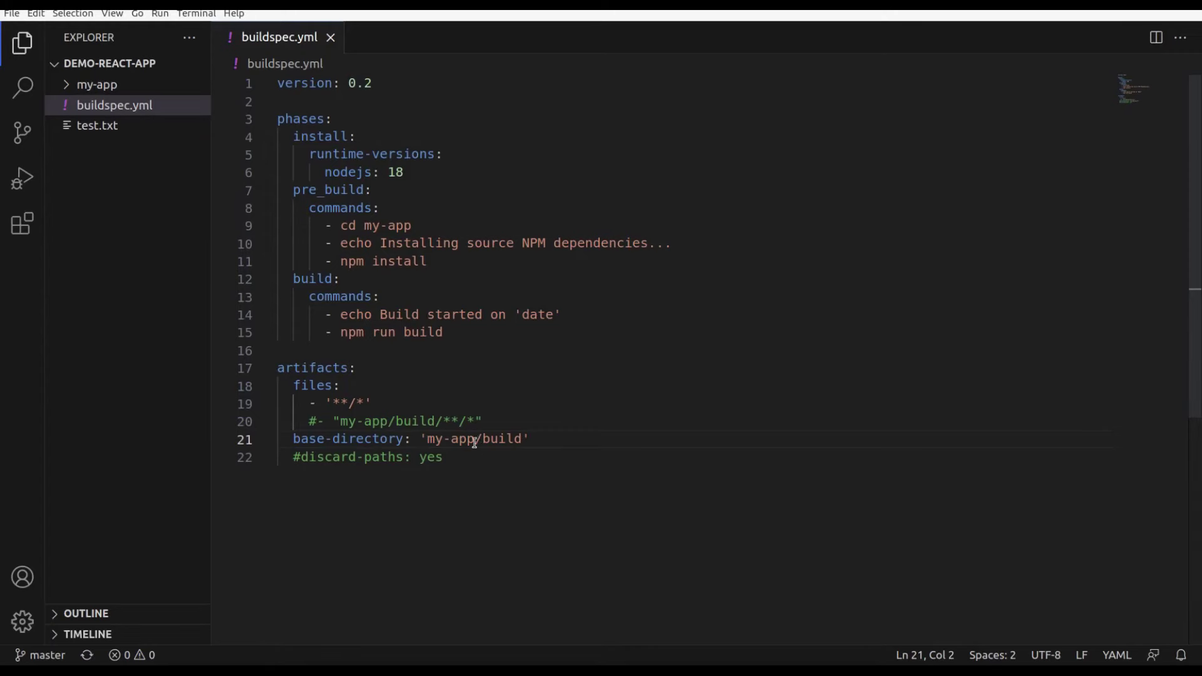
{"action": "double_click", "coordinate": [500, 438]}
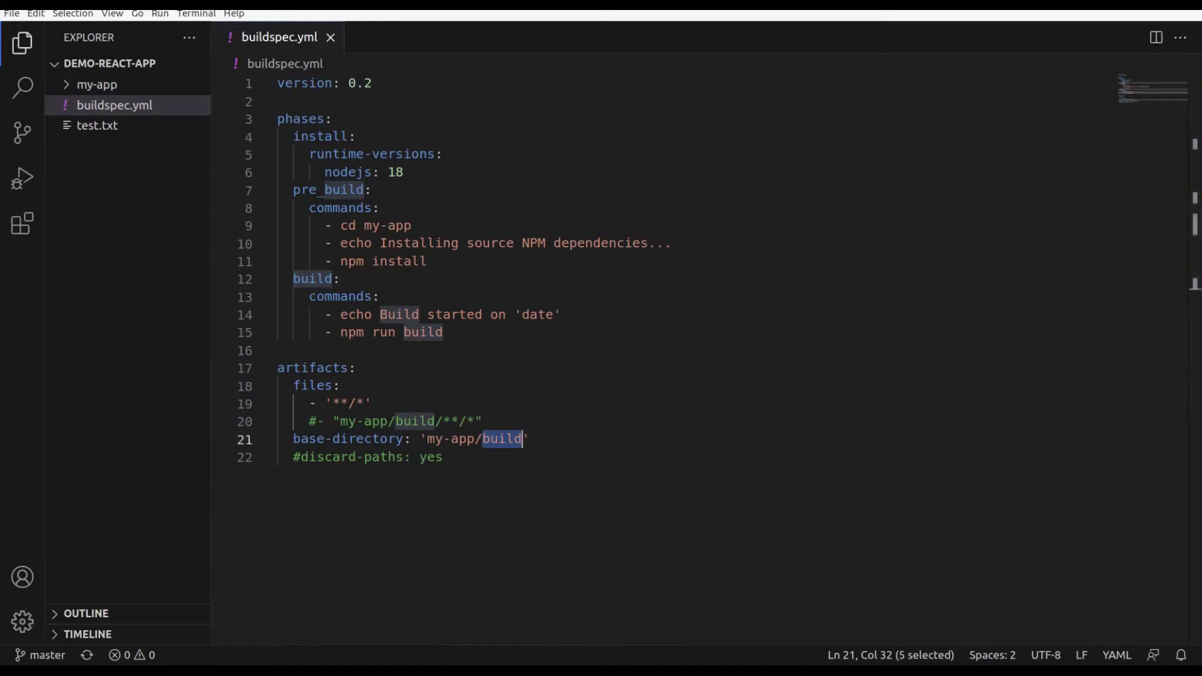
Step: Switch to the demo-react-app repository on GitHub and compare the my-app folder with the base directory in buildspec.yml
{"action": "key", "text": "alt+Tab"}
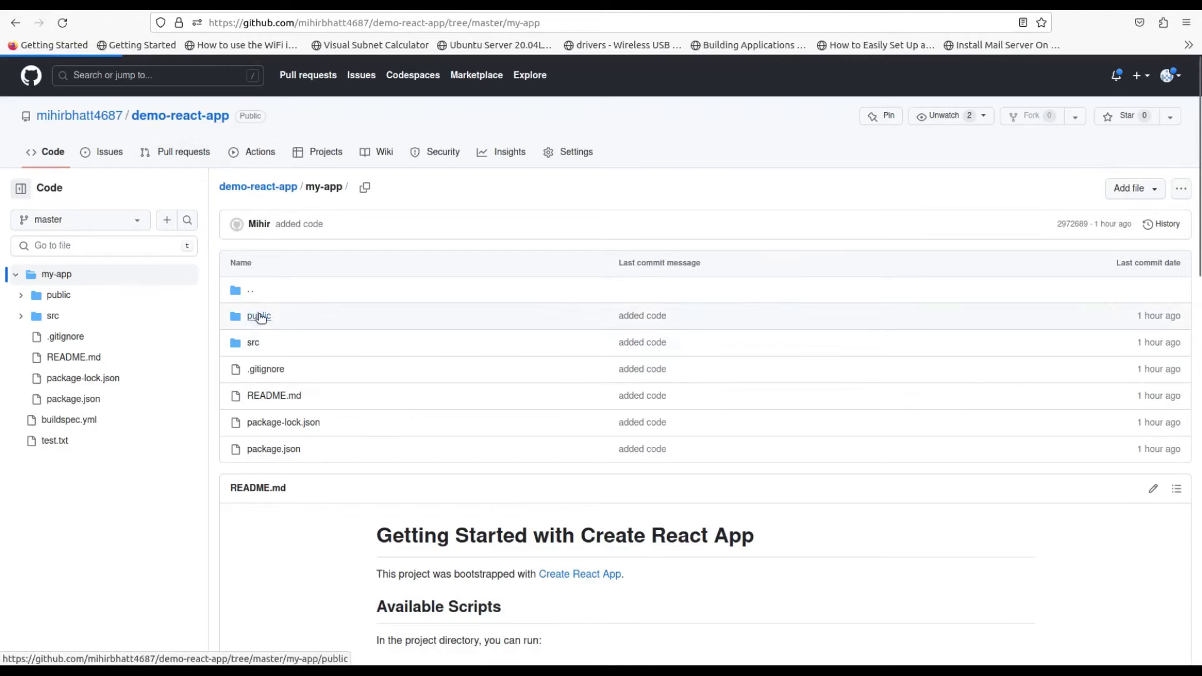
{"action": "key", "text": "alt+Left"}
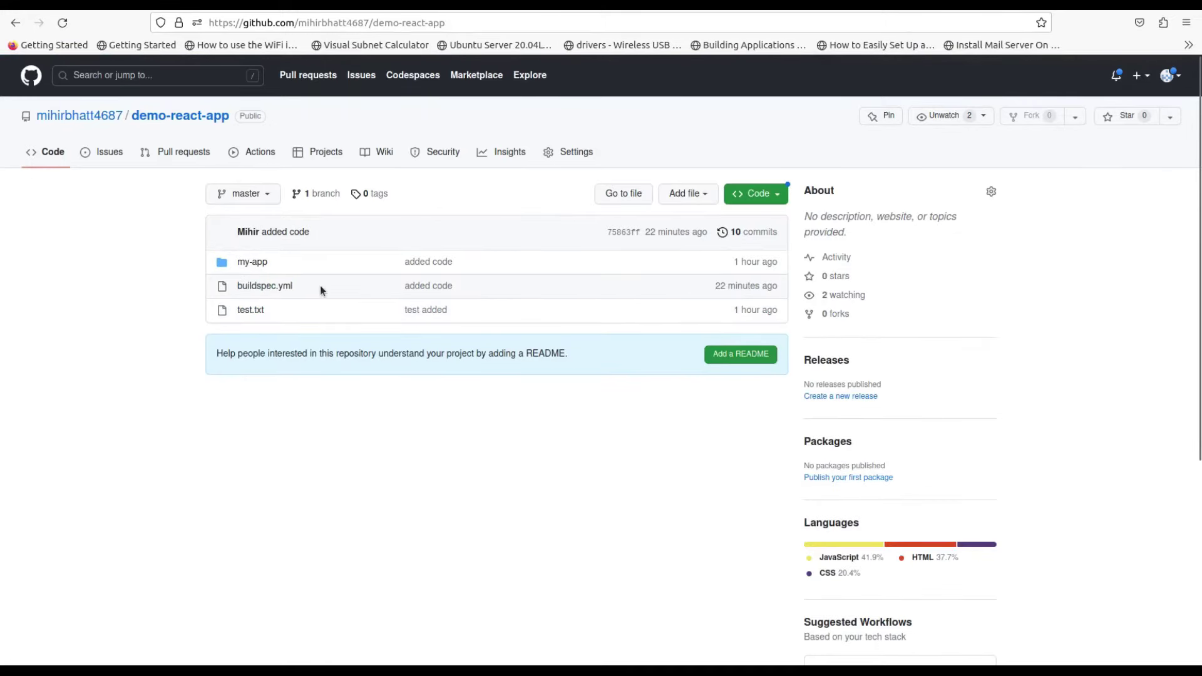
{"action": "left_click", "coordinate": [254, 263]}
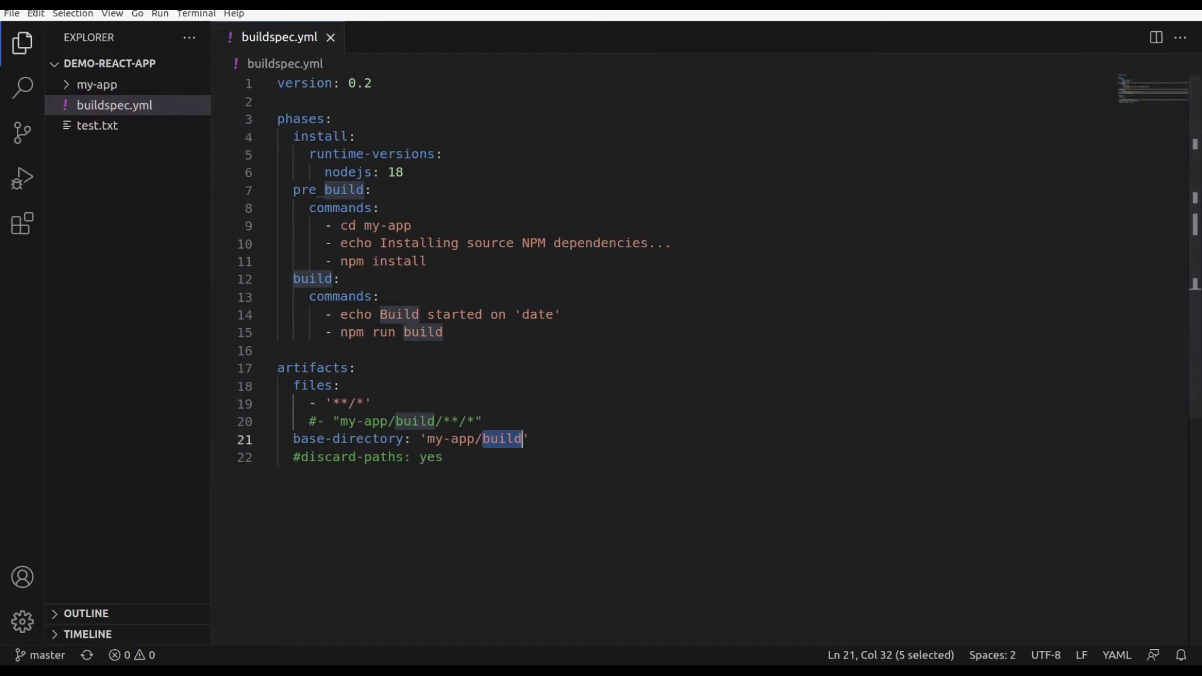
{"action": "key", "text": "alt+Tab"}
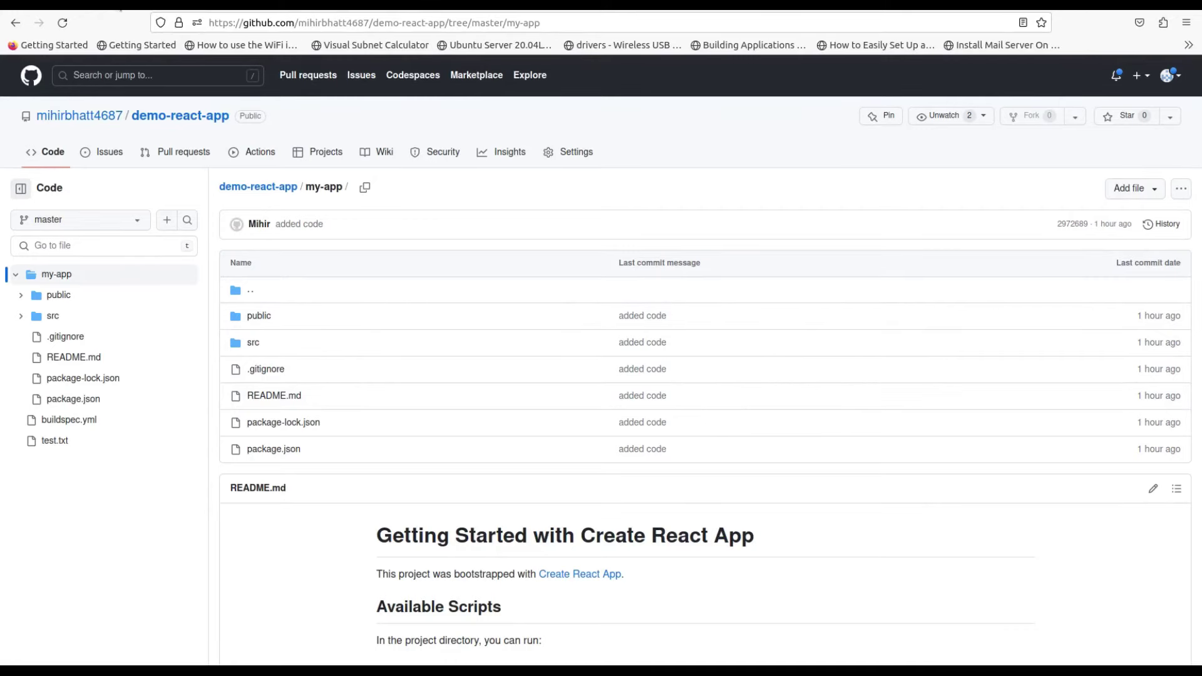
Step: Switch to the react-app-deployment pipeline in AWS CodePipeline and check its source and build stages
{"action": "left_click", "coordinate": [82, 5]}
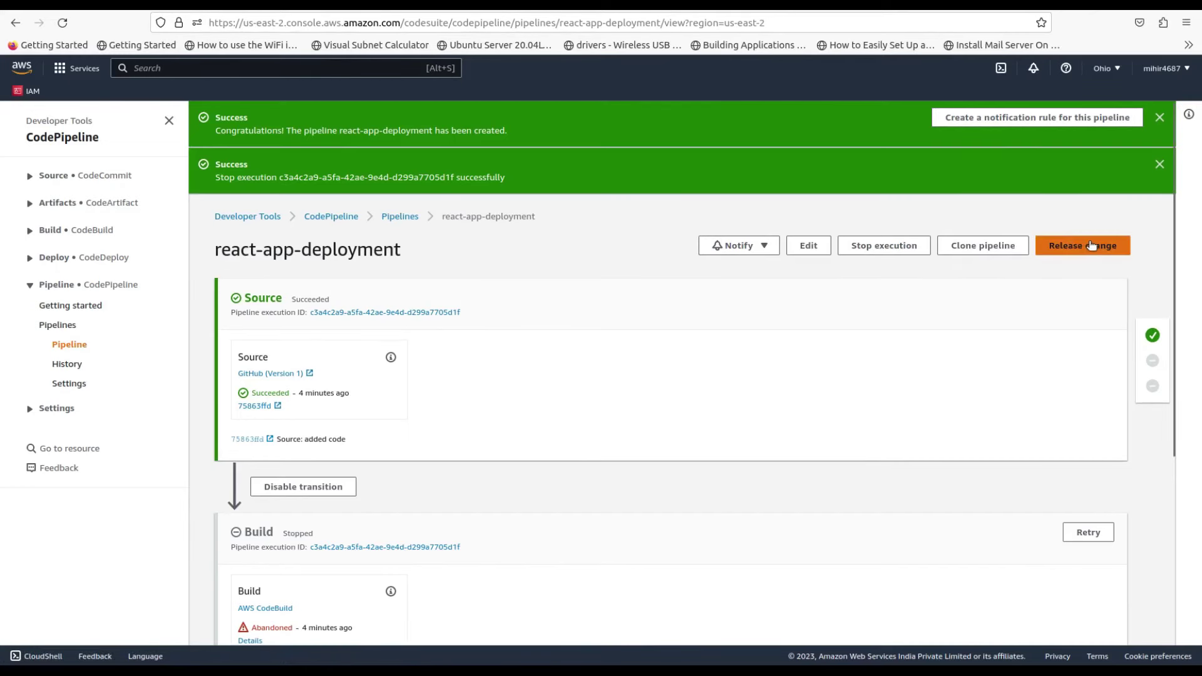
{"action": "scroll", "coordinate": [678, 396], "scroll_direction": "down", "scroll_amount": 2}
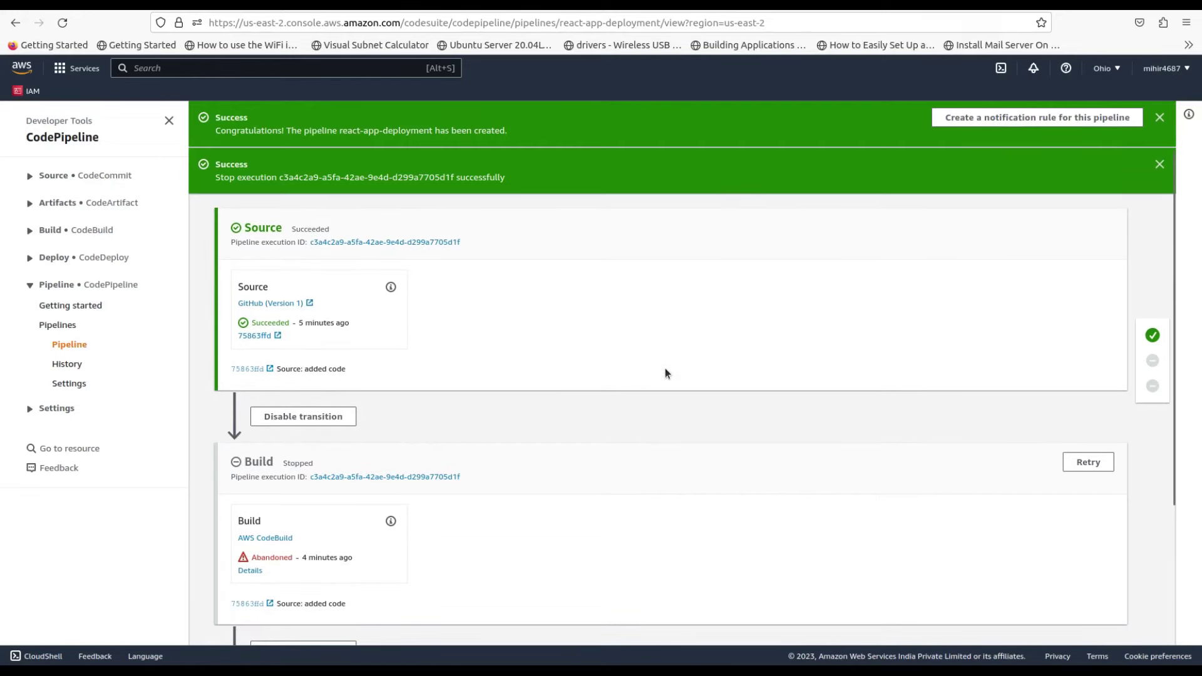
{"action": "scroll", "coordinate": [665, 369], "scroll_direction": "up", "scroll_amount": 2}
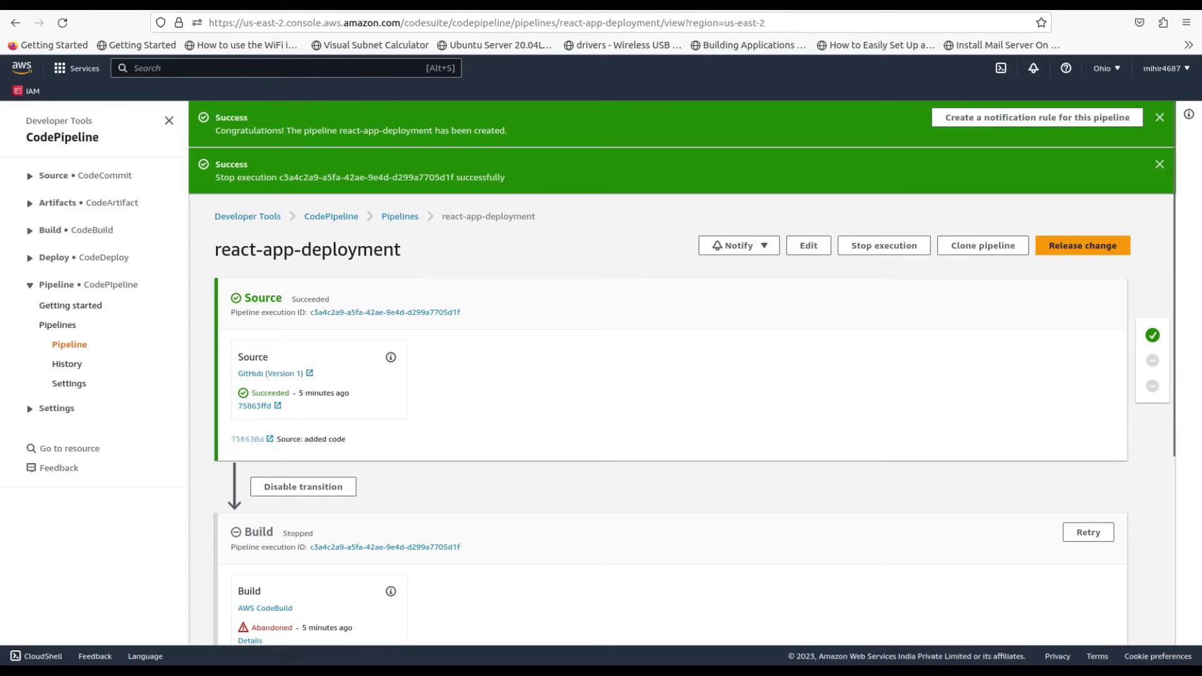
Step: Switch to VS Code, expand the src folder inside my-app, and open index.js and App.js
{"action": "left_click", "coordinate": [2, 312]}
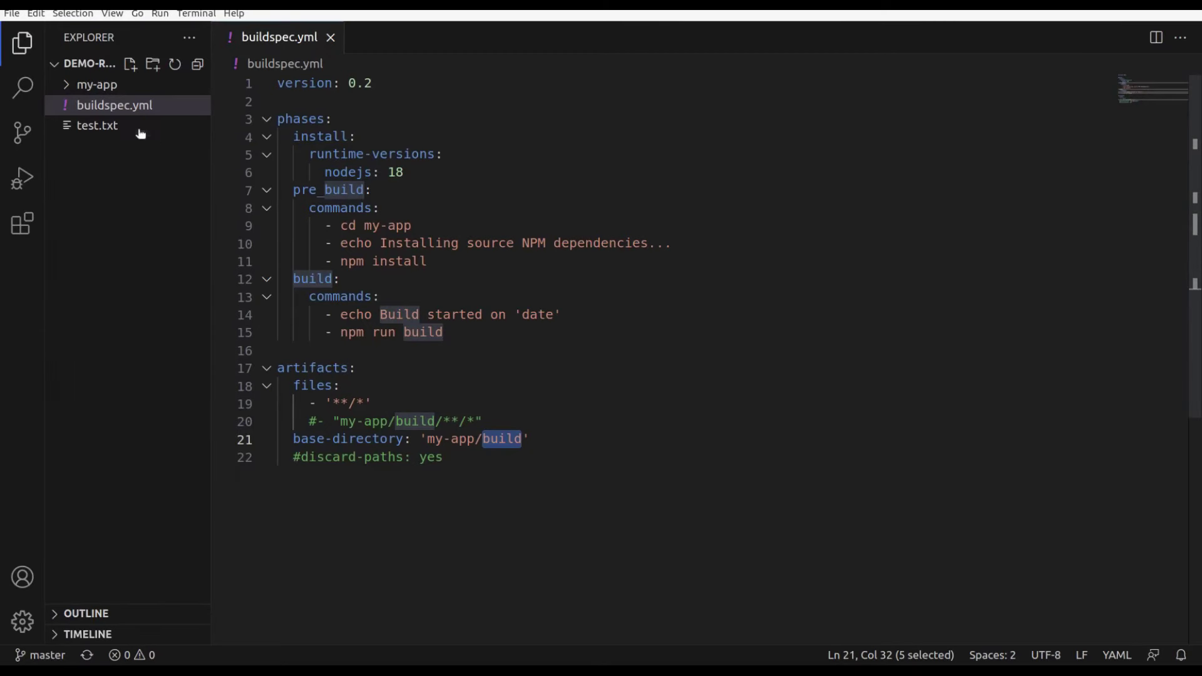
{"action": "left_click", "coordinate": [69, 88]}
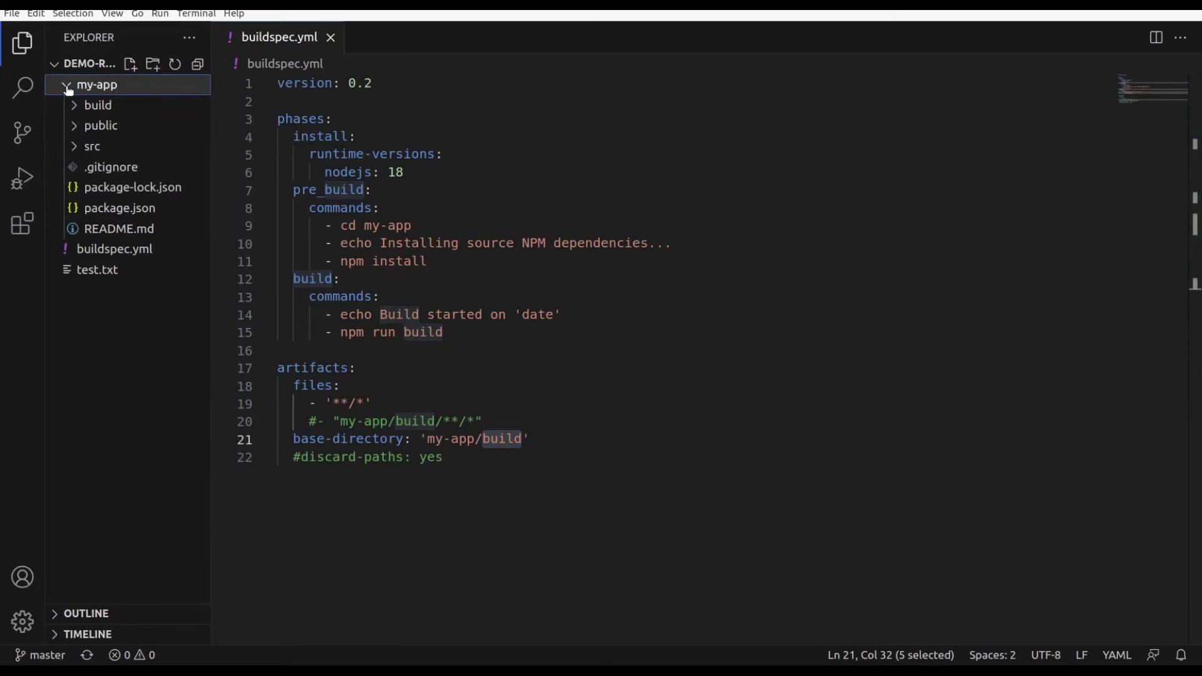
{"action": "left_click", "coordinate": [79, 145]}
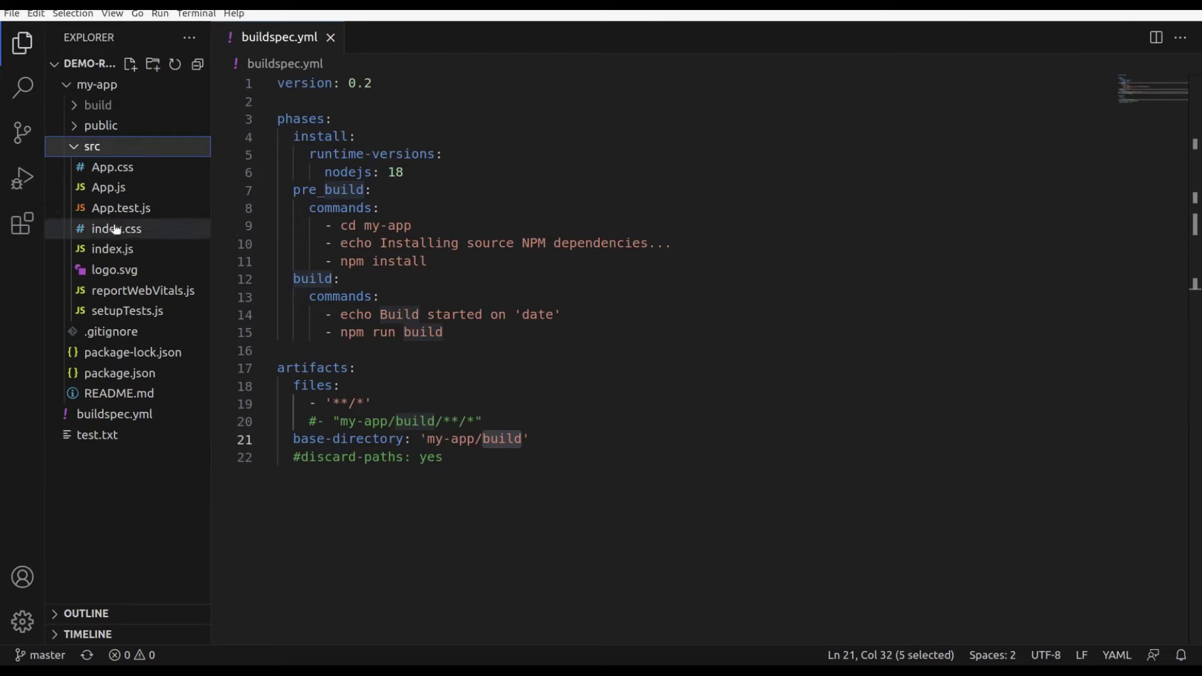
{"action": "left_click", "coordinate": [100, 248]}
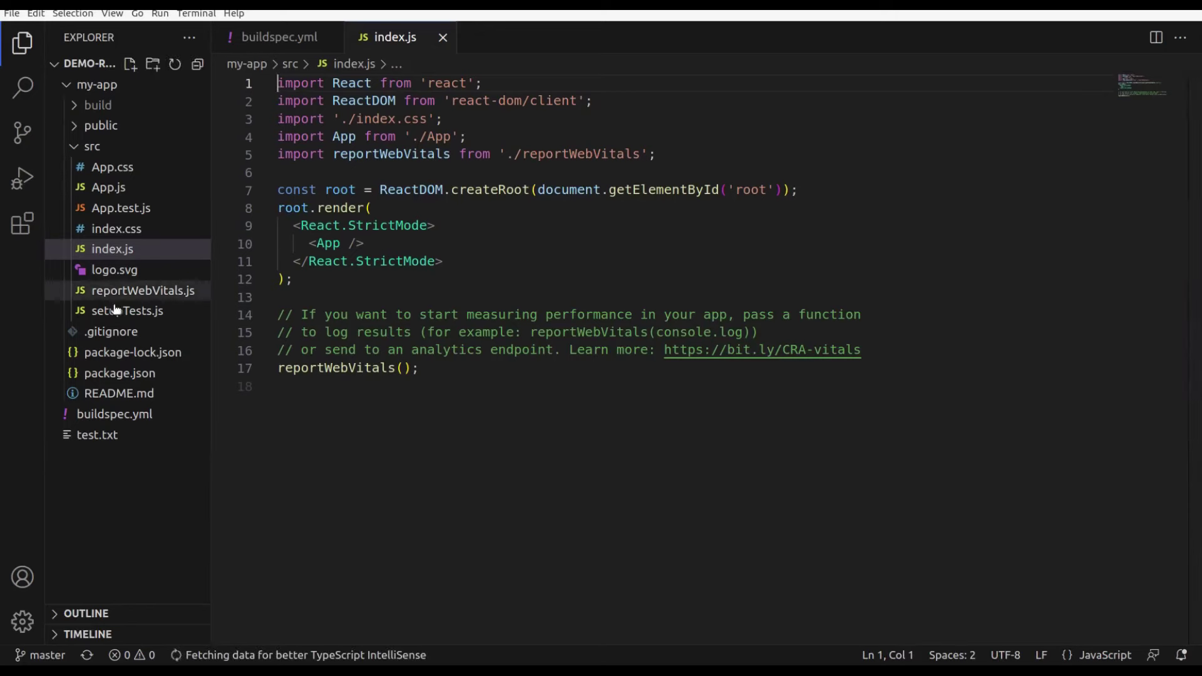
{"action": "left_click", "coordinate": [110, 188]}
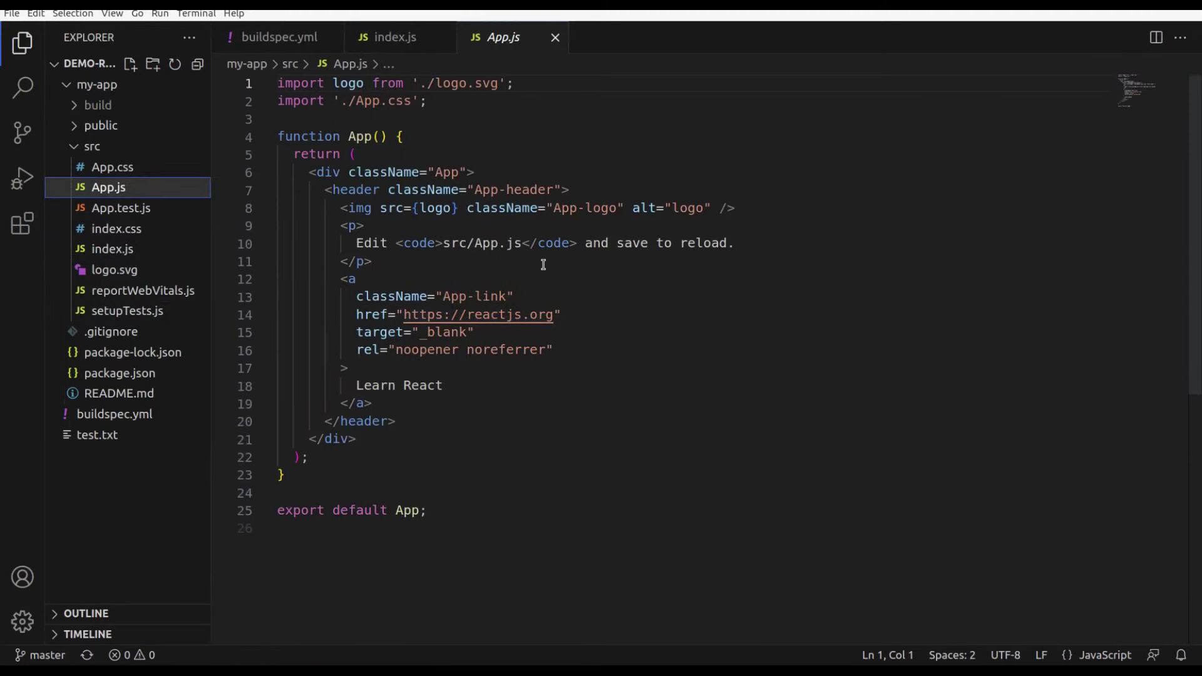
Step: Find the App.js paragraph text on the deployed S3 website of demo-react-app-bucket-123, and return to App.js in VS Code
{"action": "left_click", "coordinate": [355, 243]}
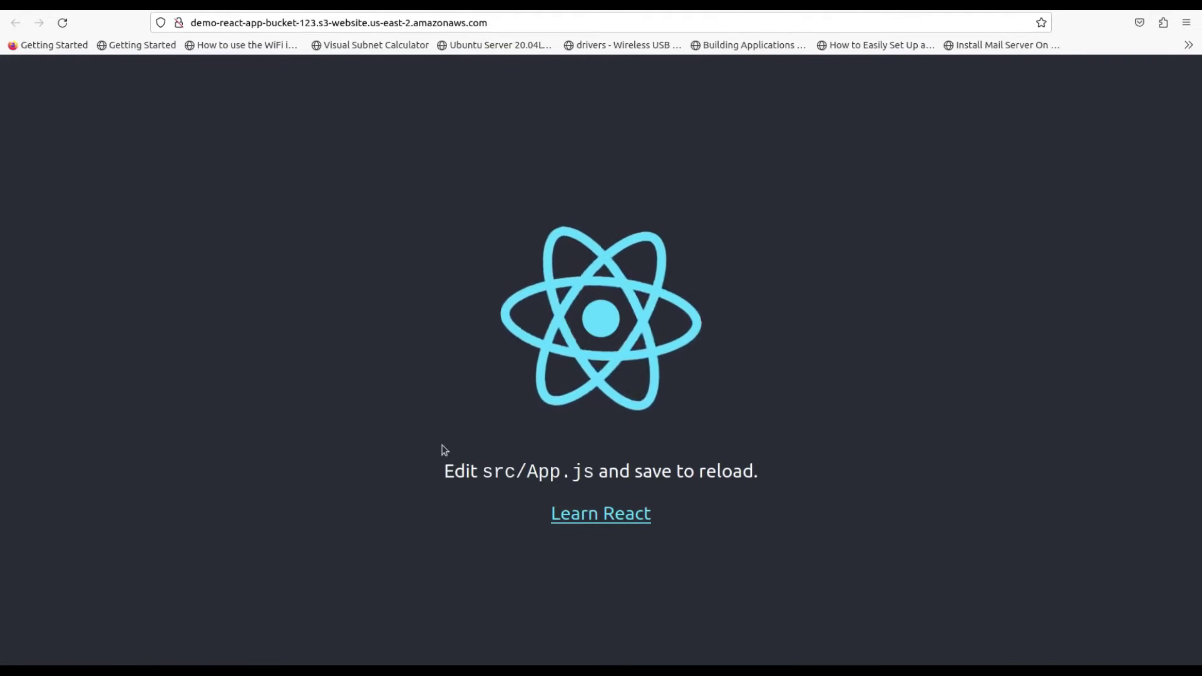
{"action": "left_click_drag", "start_coordinate": [443, 472], "coordinate": [758, 473]}
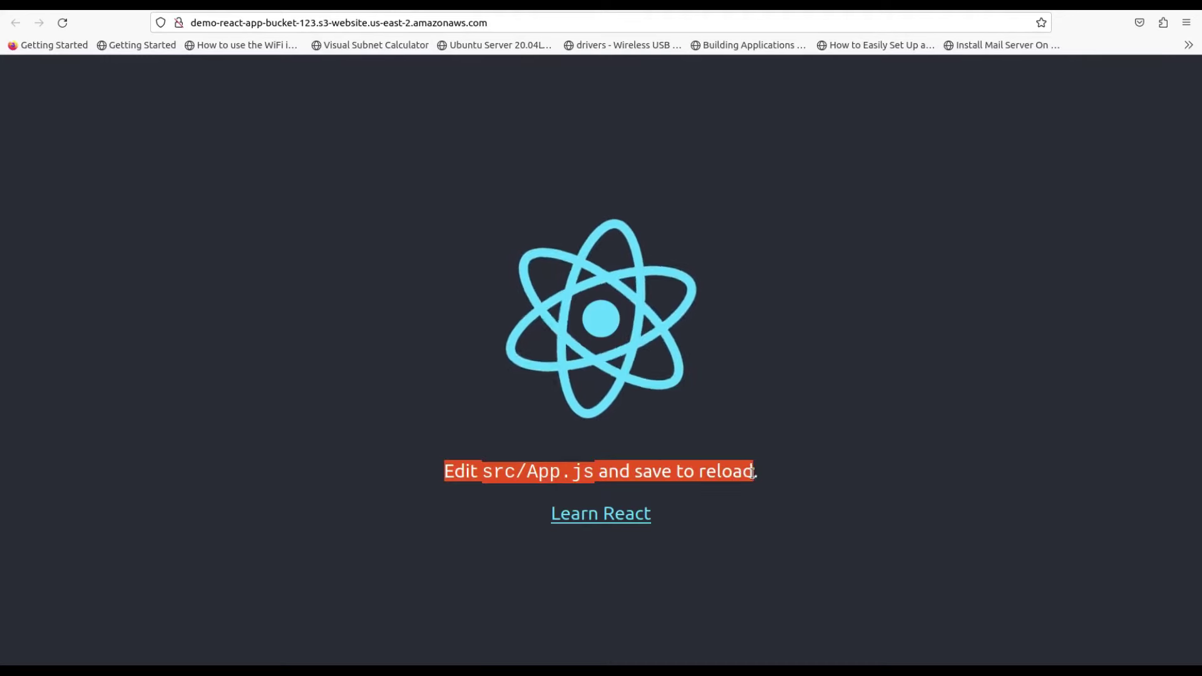
{"action": "left_click", "coordinate": [2, 313]}
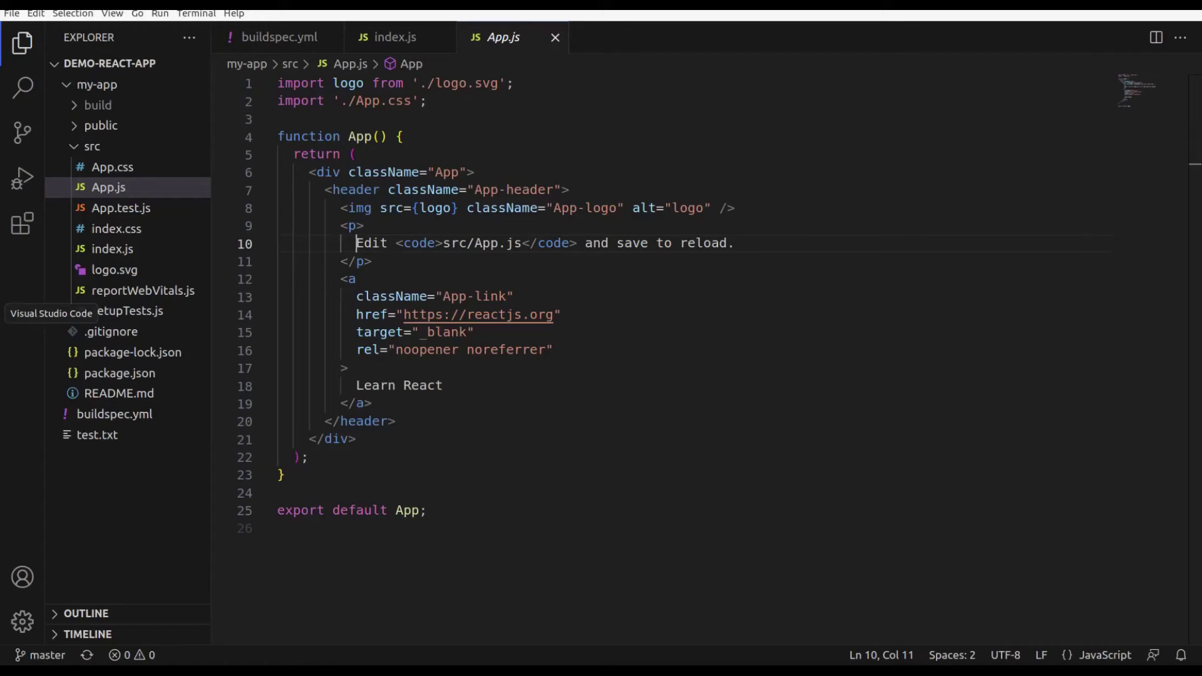
Step: Replace the paragraph text in App.js with "This is changed code......." and save the file
{"action": "left_click_drag", "start_coordinate": [356, 243], "coordinate": [747, 244]}
{"action": "type", "text": "Th"}
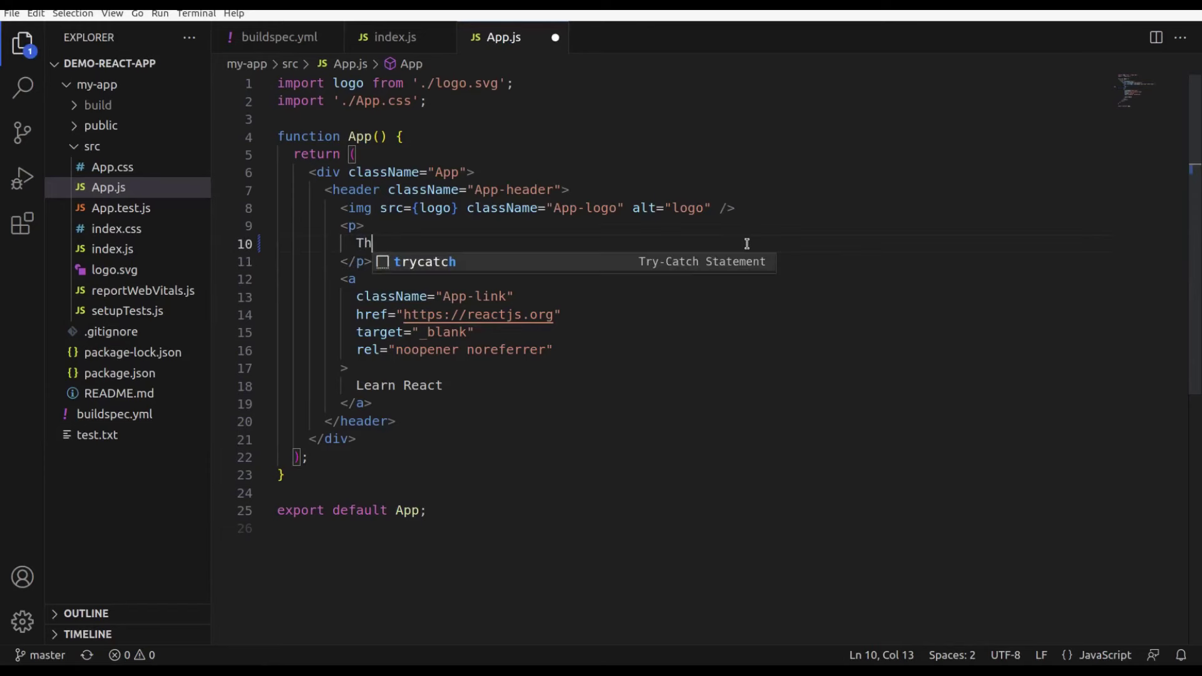
{"action": "type", "text": "is is changed "}
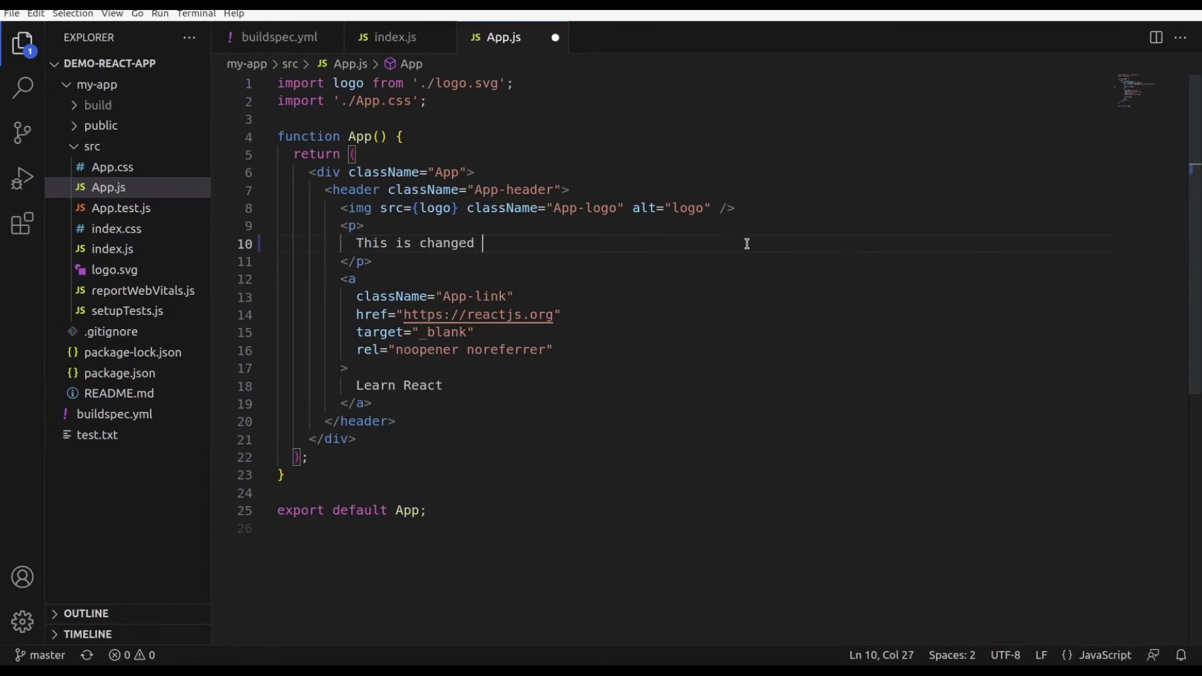
{"action": "type", "text": "code......."}
{"action": "key", "text": "ctrl+s"}
Step: Switch to the terminal and check the git status of the demo-react-app repository
{"action": "left_click", "coordinate": [2, 269]}
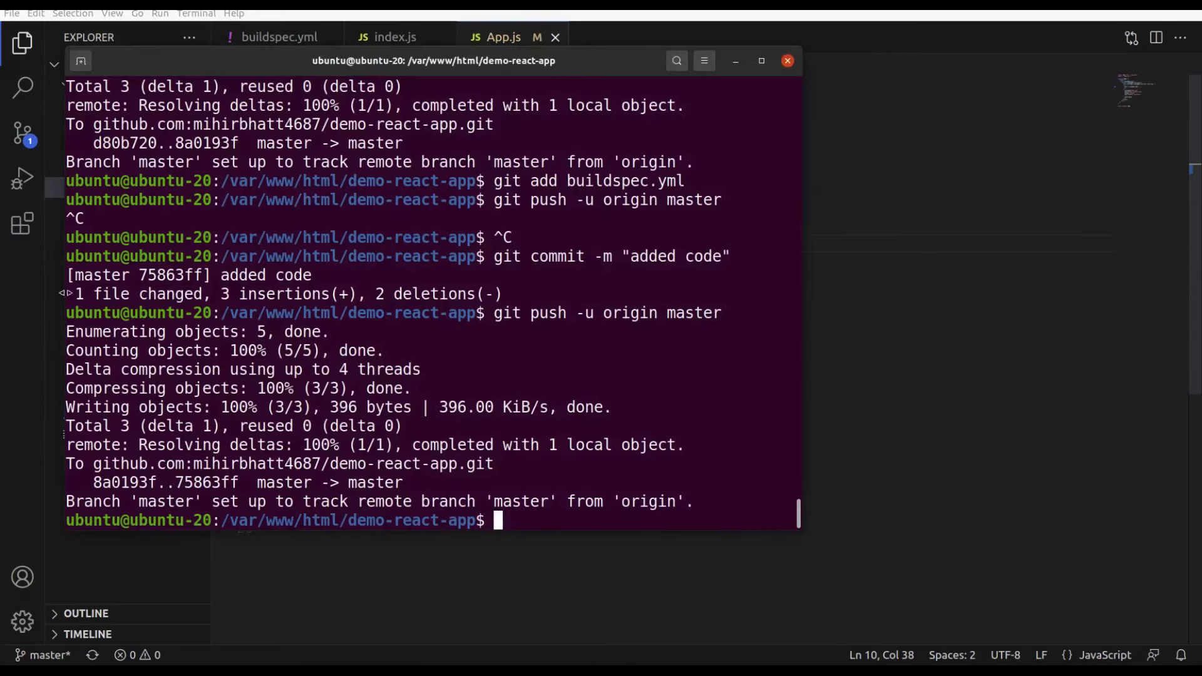
{"action": "type", "text": "t status"}
{"action": "key", "text": "Return"}
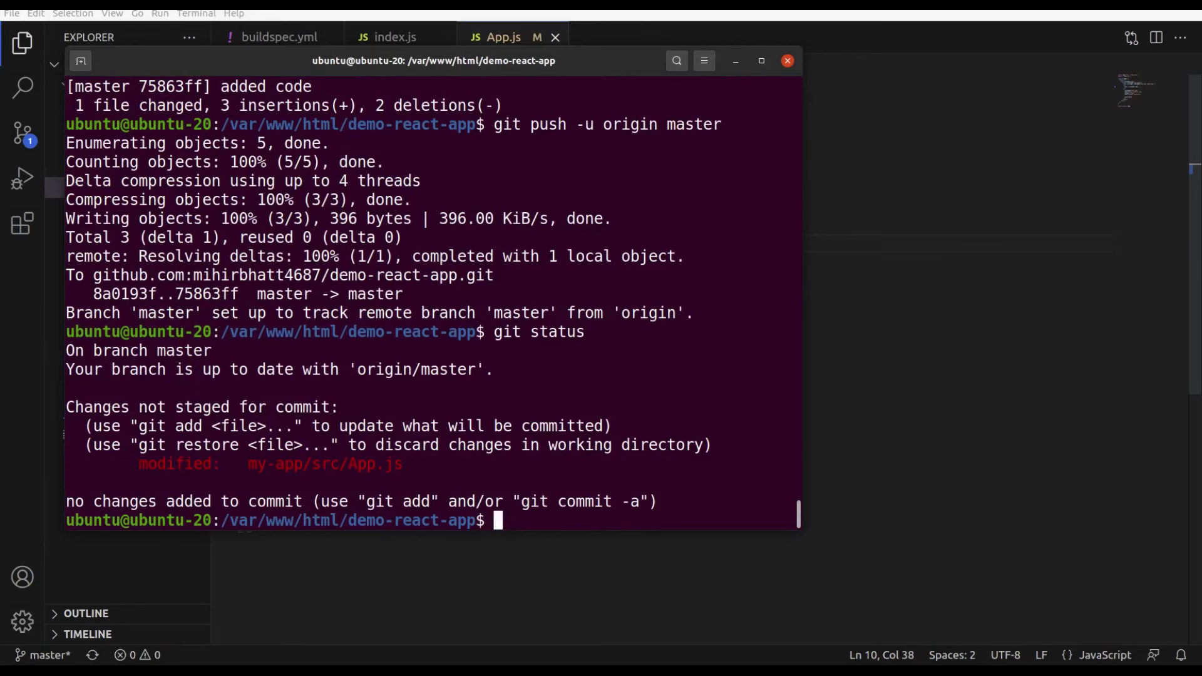
Step: Stage all changes in the demo-react-app repository with git add
{"action": "type", "text": "git commit"}
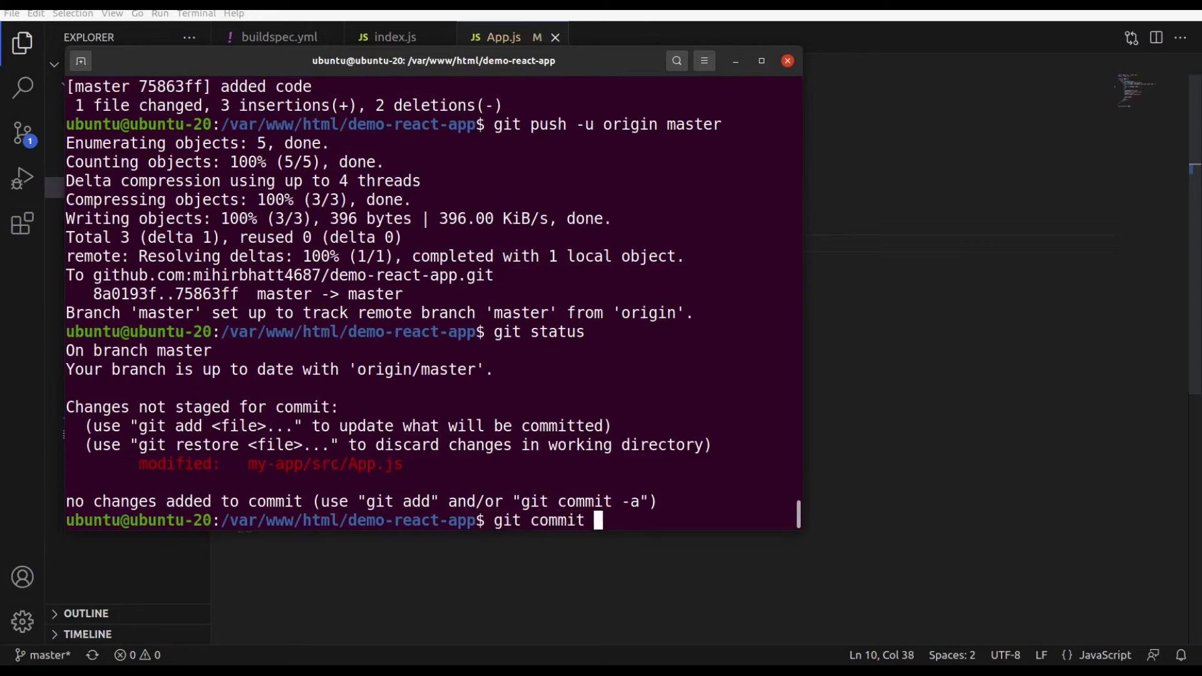
{"action": "key", "text": "BackSpace"}
{"action": "key", "text": "BackSpace"}
{"action": "key", "text": "BackSpace"}
{"action": "key", "text": "BackSpace"}
{"action": "key", "text": "BackSpace"}
{"action": "key", "text": "BackSpace"}
{"action": "type", "text": "add ."}
{"action": "key", "text": "Return"}
Step: Commit the staged App.js change with the message "changed app.js"
{"action": "type", "text": "git"}
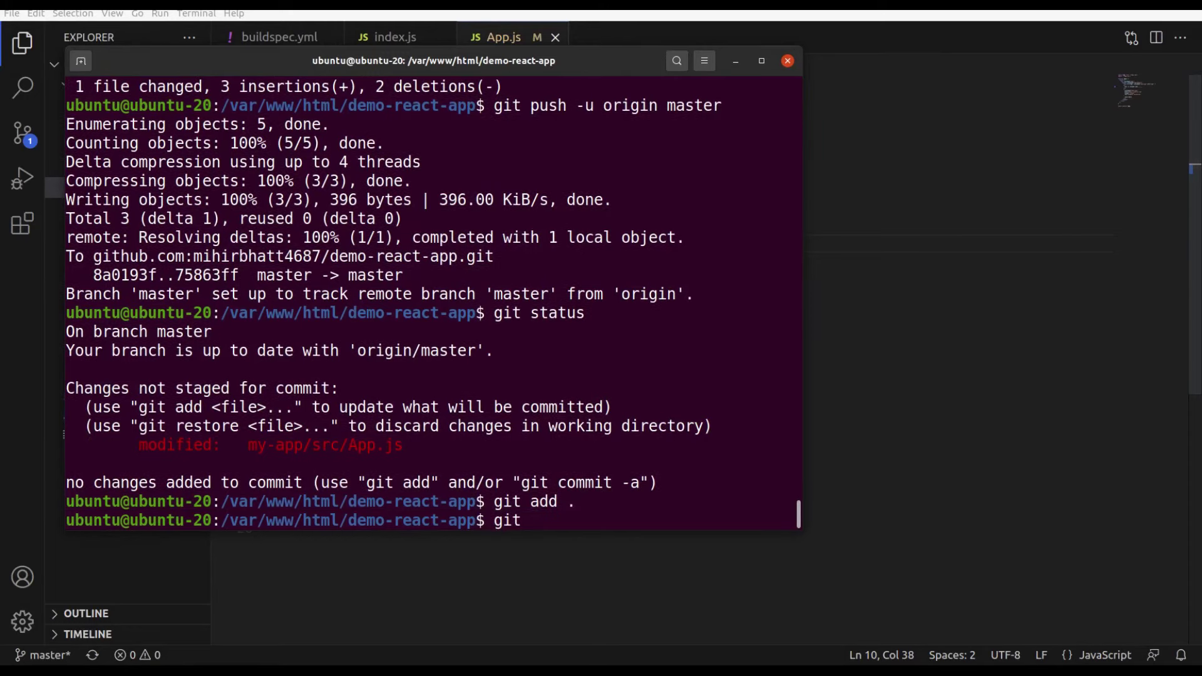
{"action": "type", "text": " commit -m \"\""}
{"action": "key", "text": "Left"}
{"action": "type", "text": "changed "}
{"action": "type", "text": "app.js"}
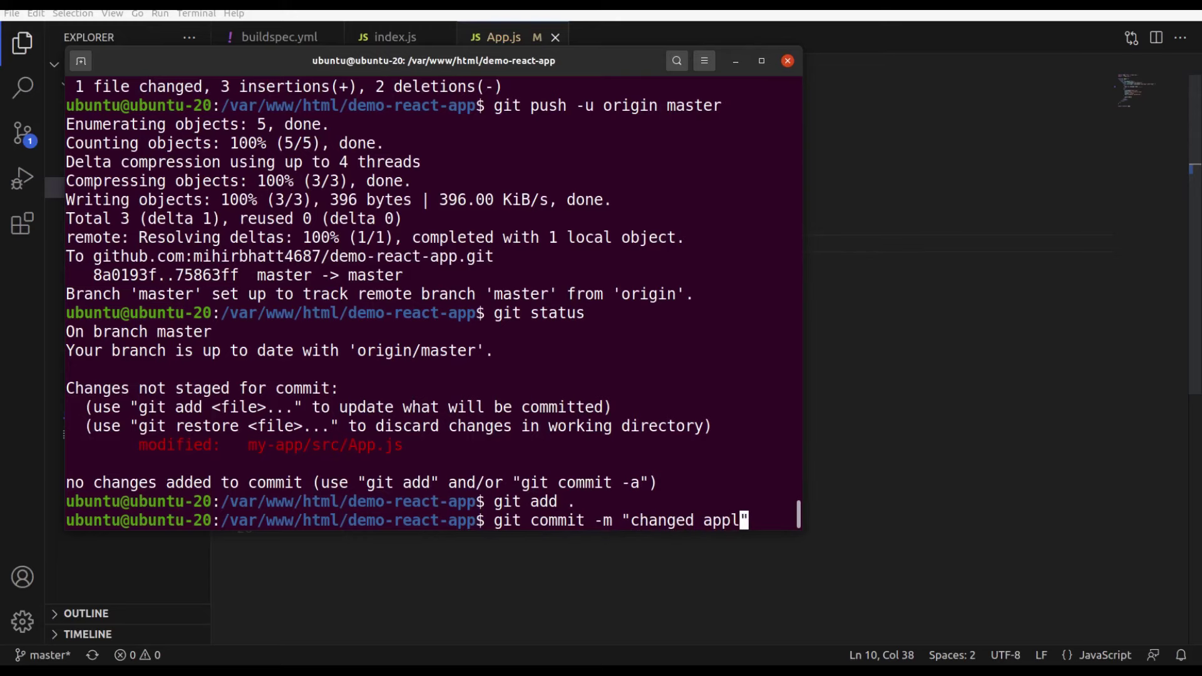
{"action": "key", "text": "Return"}
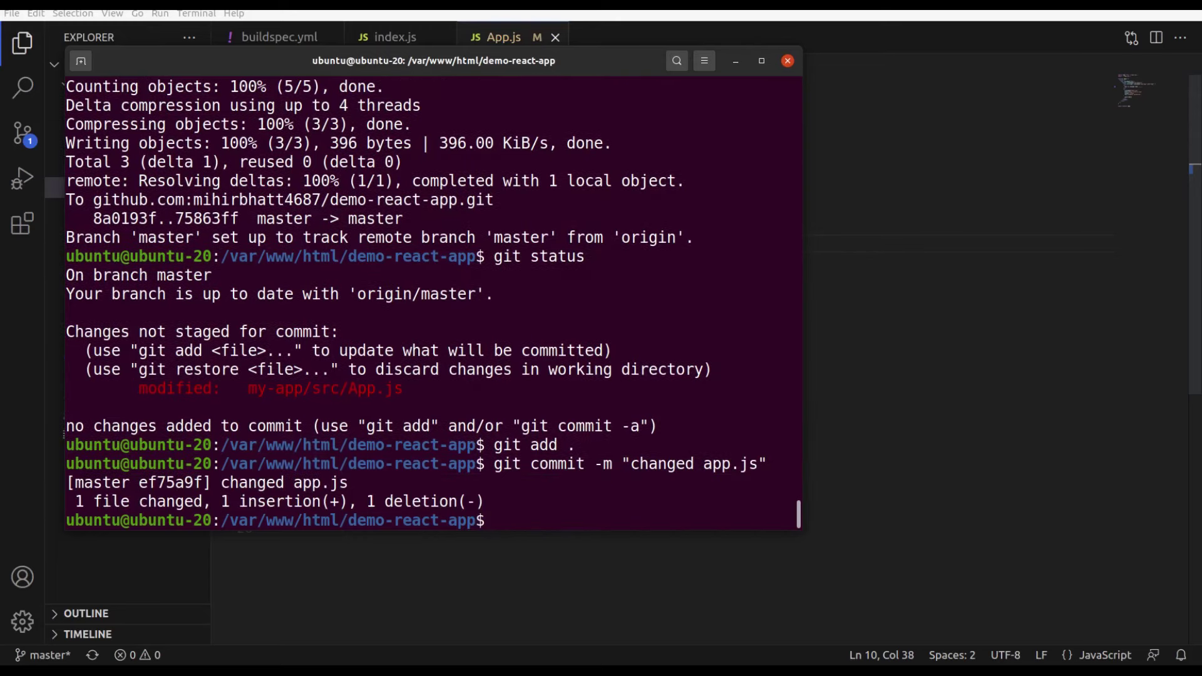
Step: Push the commit to GitHub with git push -u origin master
{"action": "type", "text": "git status"}
{"action": "key", "text": "Up"}
{"action": "key", "text": "Up"}
{"action": "key", "text": "Up"}
{"action": "key", "text": "Up"}
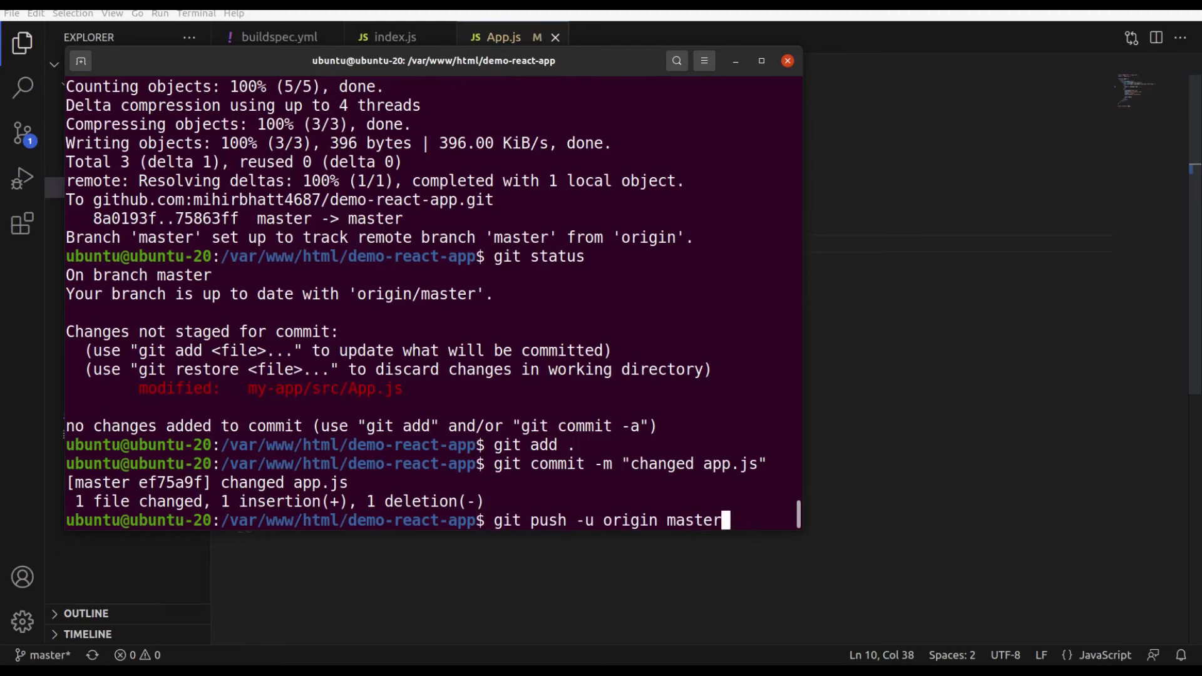
{"action": "key", "text": "Return"}
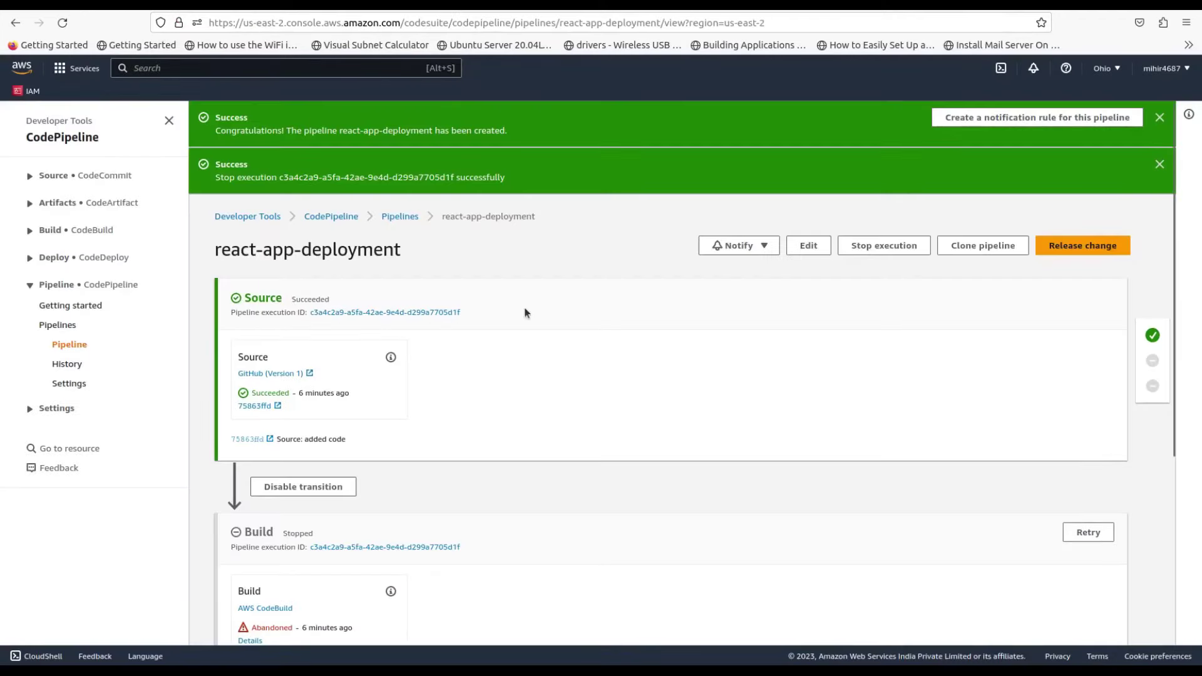
Step: Switch to the react-app-deployment pipeline in AWS CodePipeline, dismiss both success banners, and enlarge the page to 120%
{"action": "left_click", "coordinate": [1160, 166]}
{"action": "left_click", "coordinate": [1160, 117]}
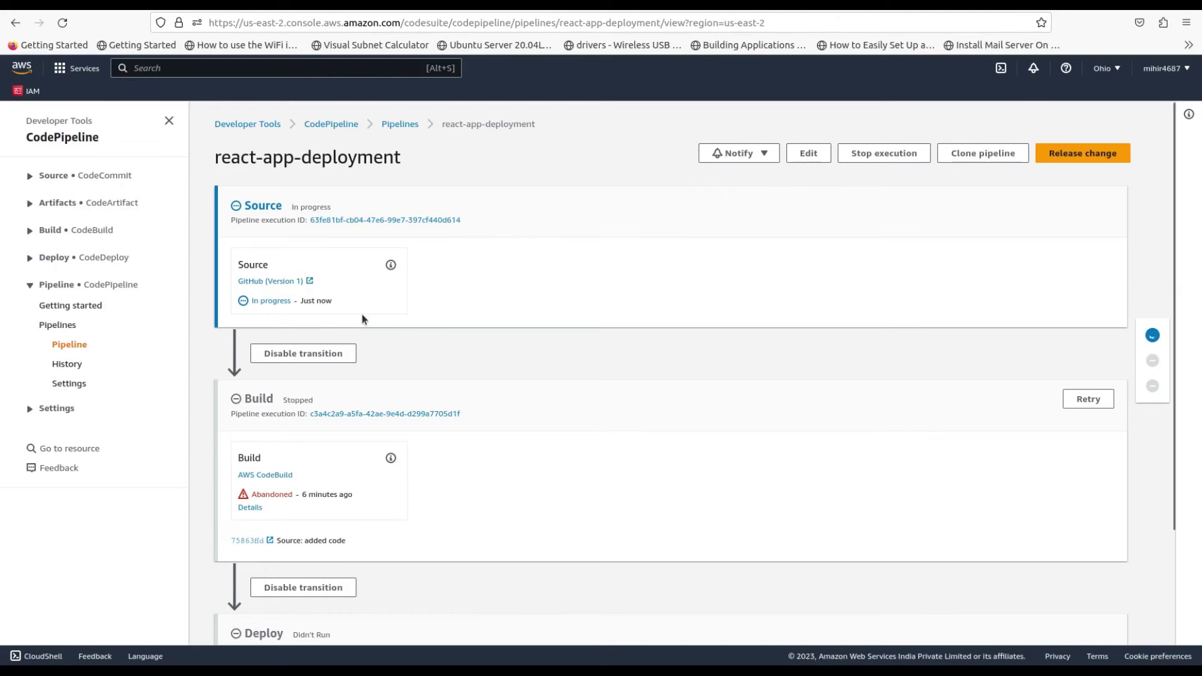
{"action": "key", "text": "ctrl+plus"}
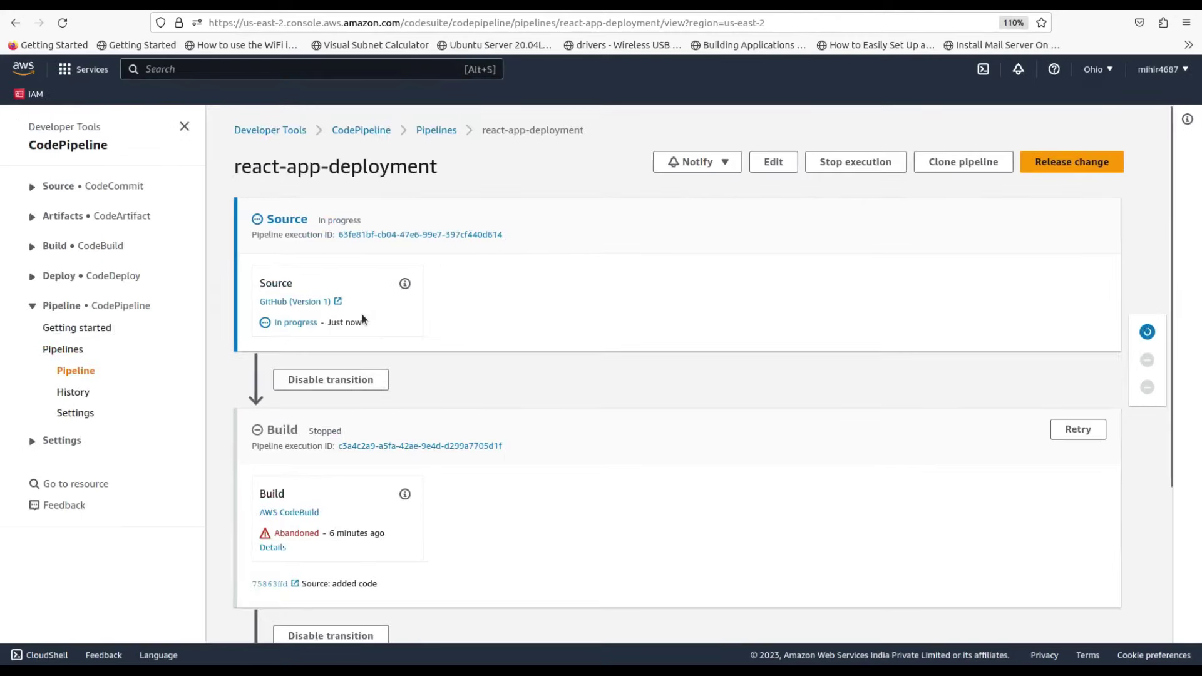
{"action": "key", "text": "ctrl+plus"}
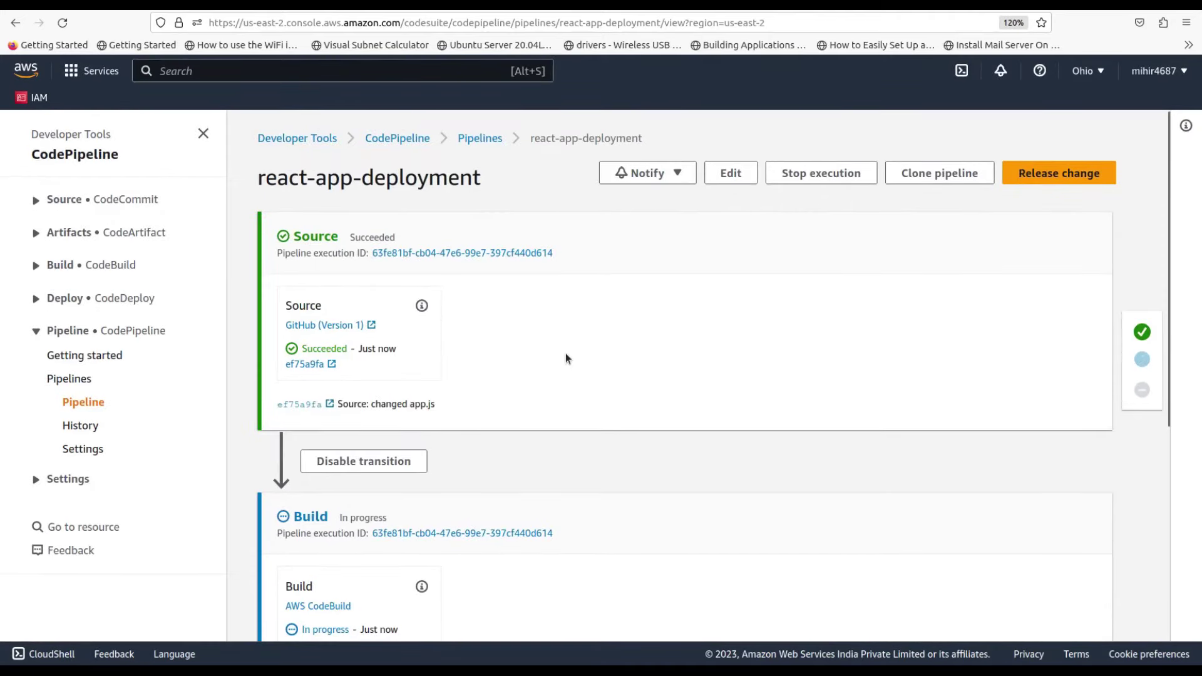
Step: Open the details of the Build stage in the react-app-deployment pipeline
{"action": "scroll", "coordinate": [566, 357], "scroll_direction": "down", "scroll_amount": 5}
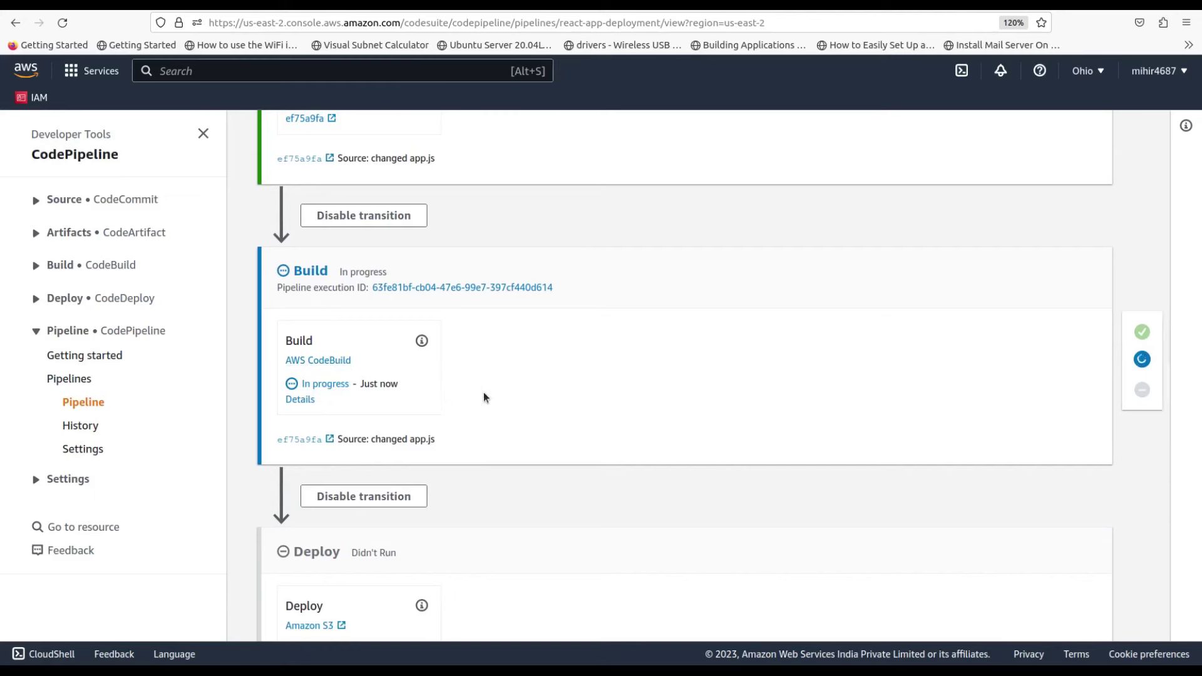
{"action": "right_click", "coordinate": [307, 402]}
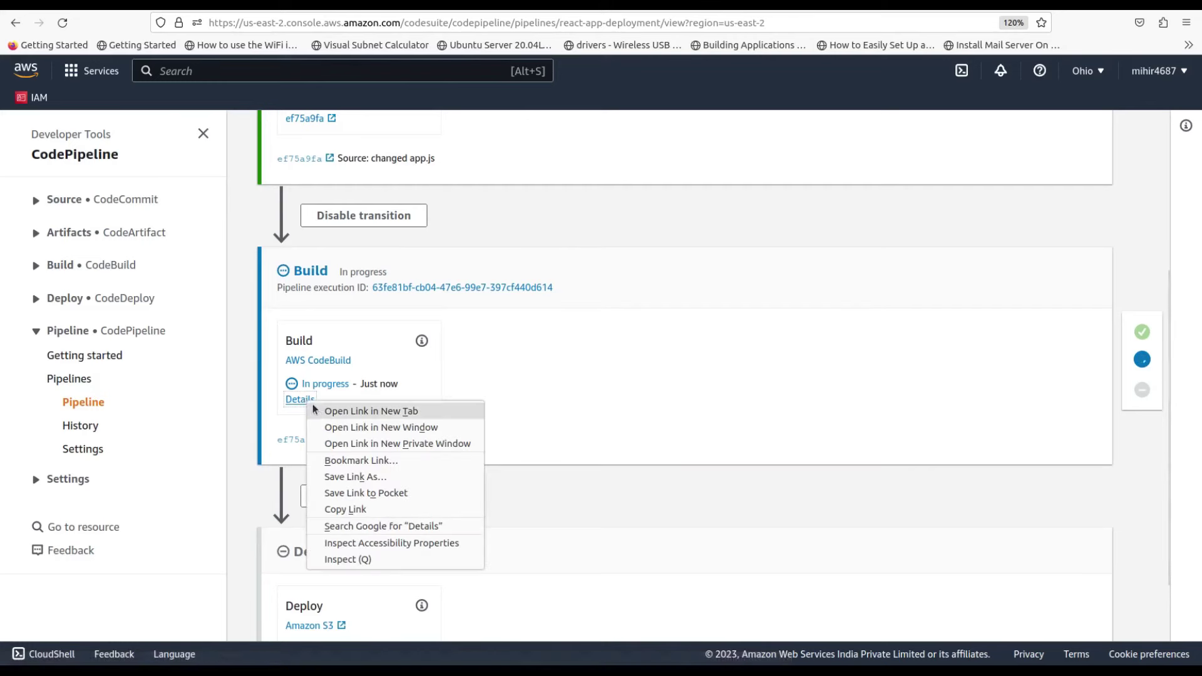